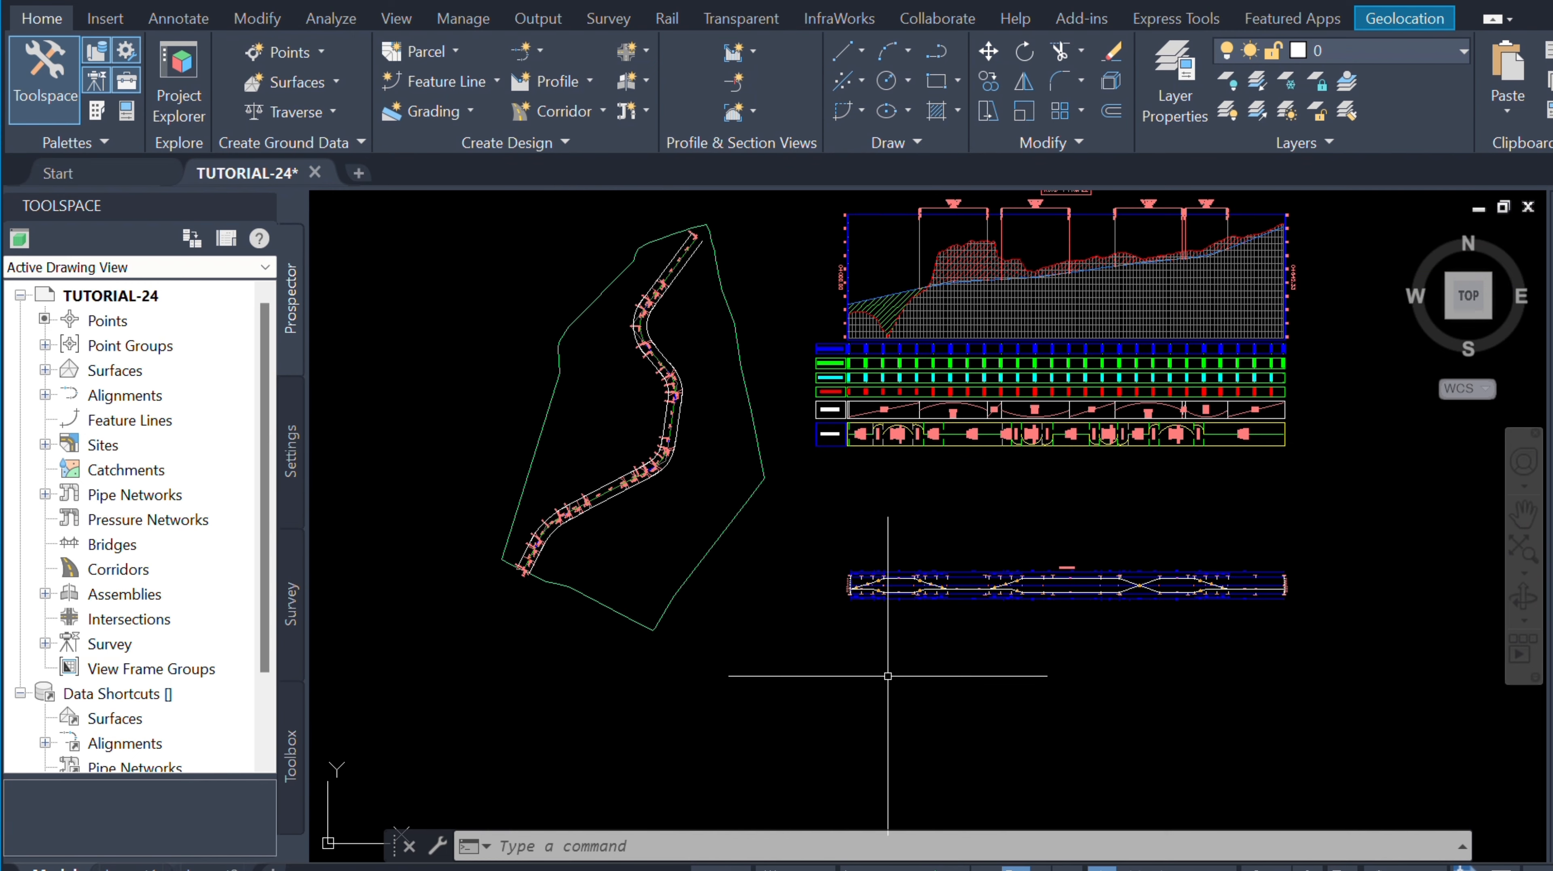
Step: Open the Profile View Properties of the ROAD-1 profile view at its band settings
scroll(862, 407, up, 3)
scroll(862, 407, up, 2)
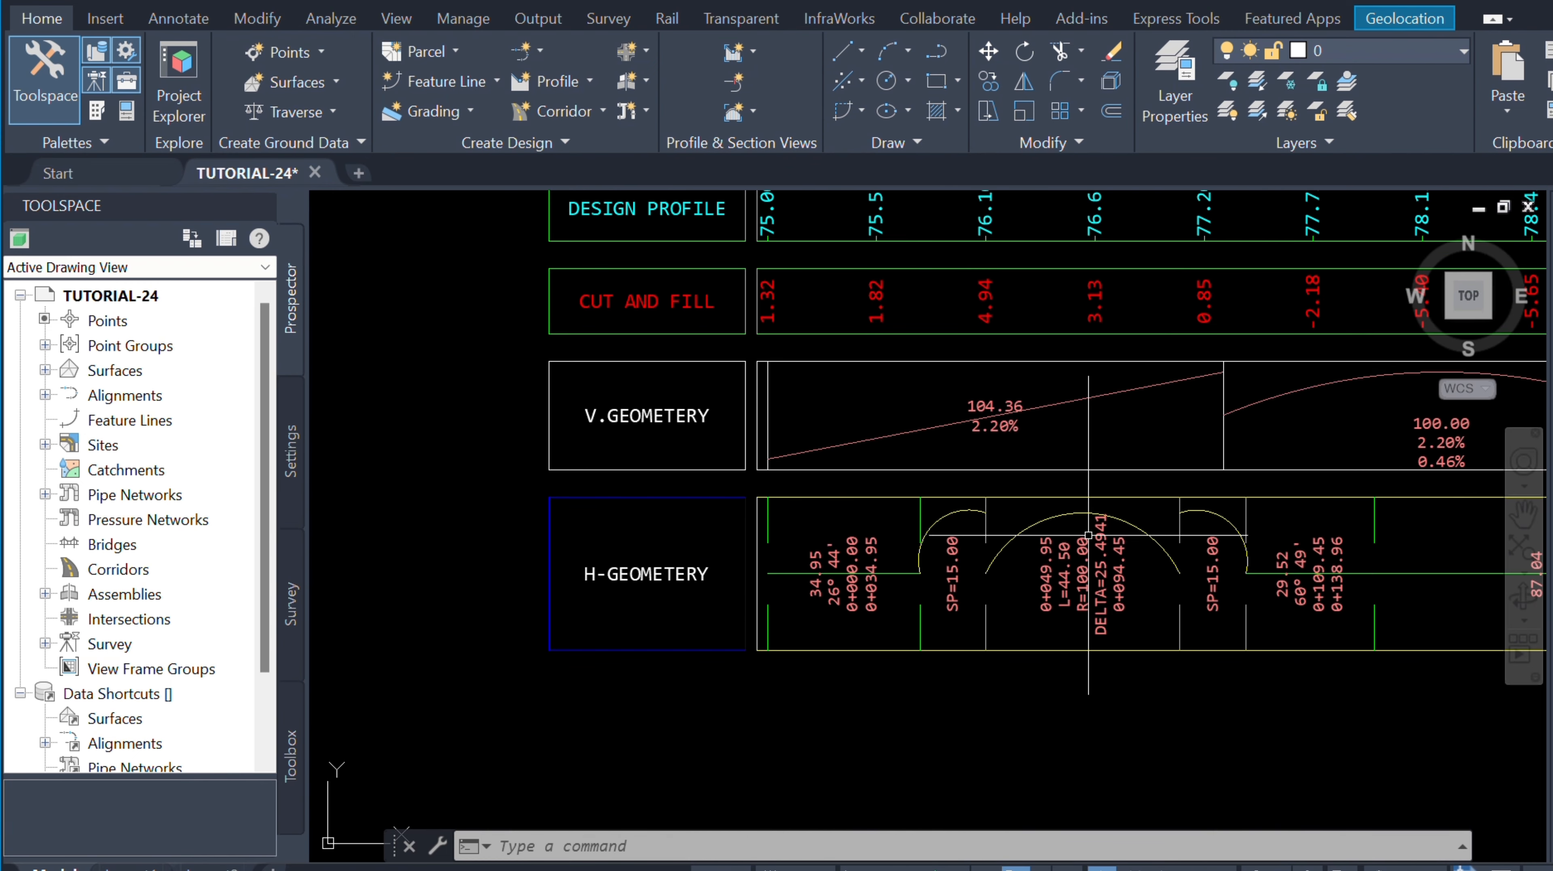
scroll(585, 598, down, 5)
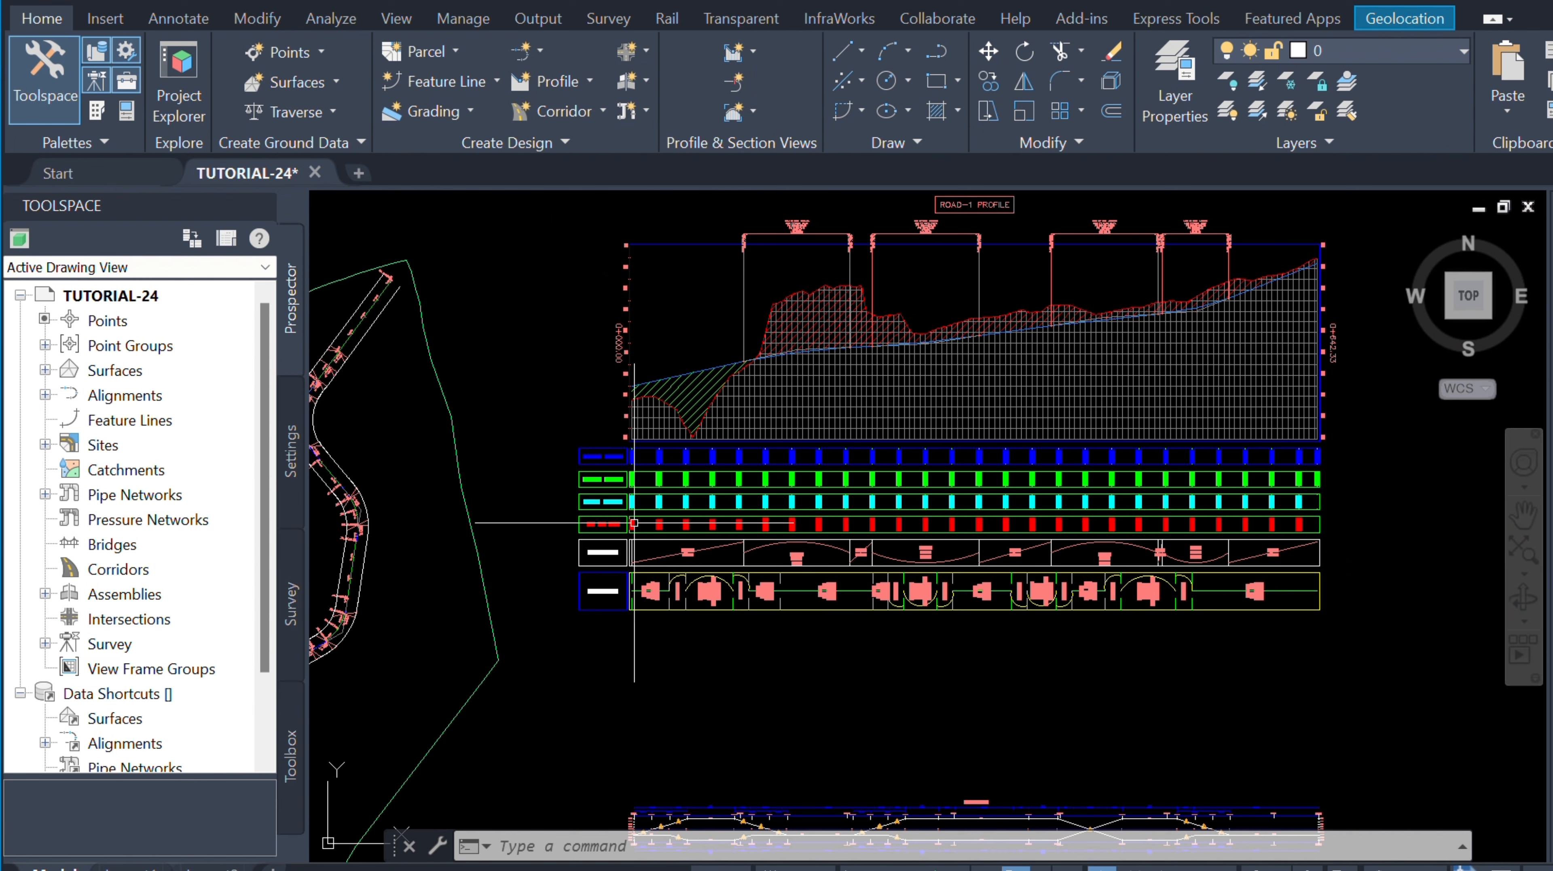
click(735, 415)
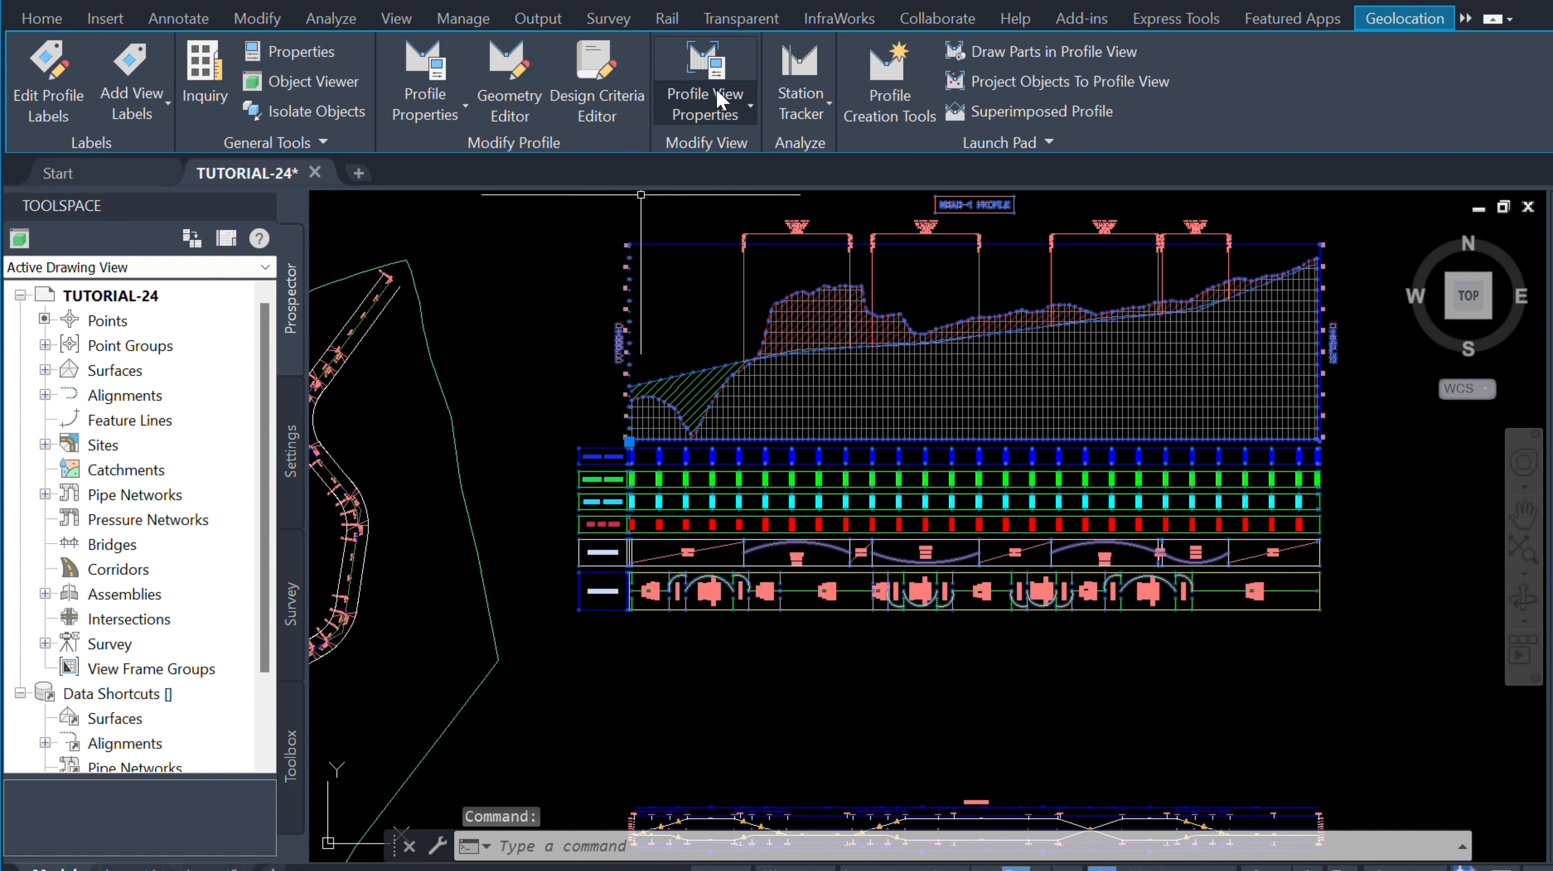
click(730, 102)
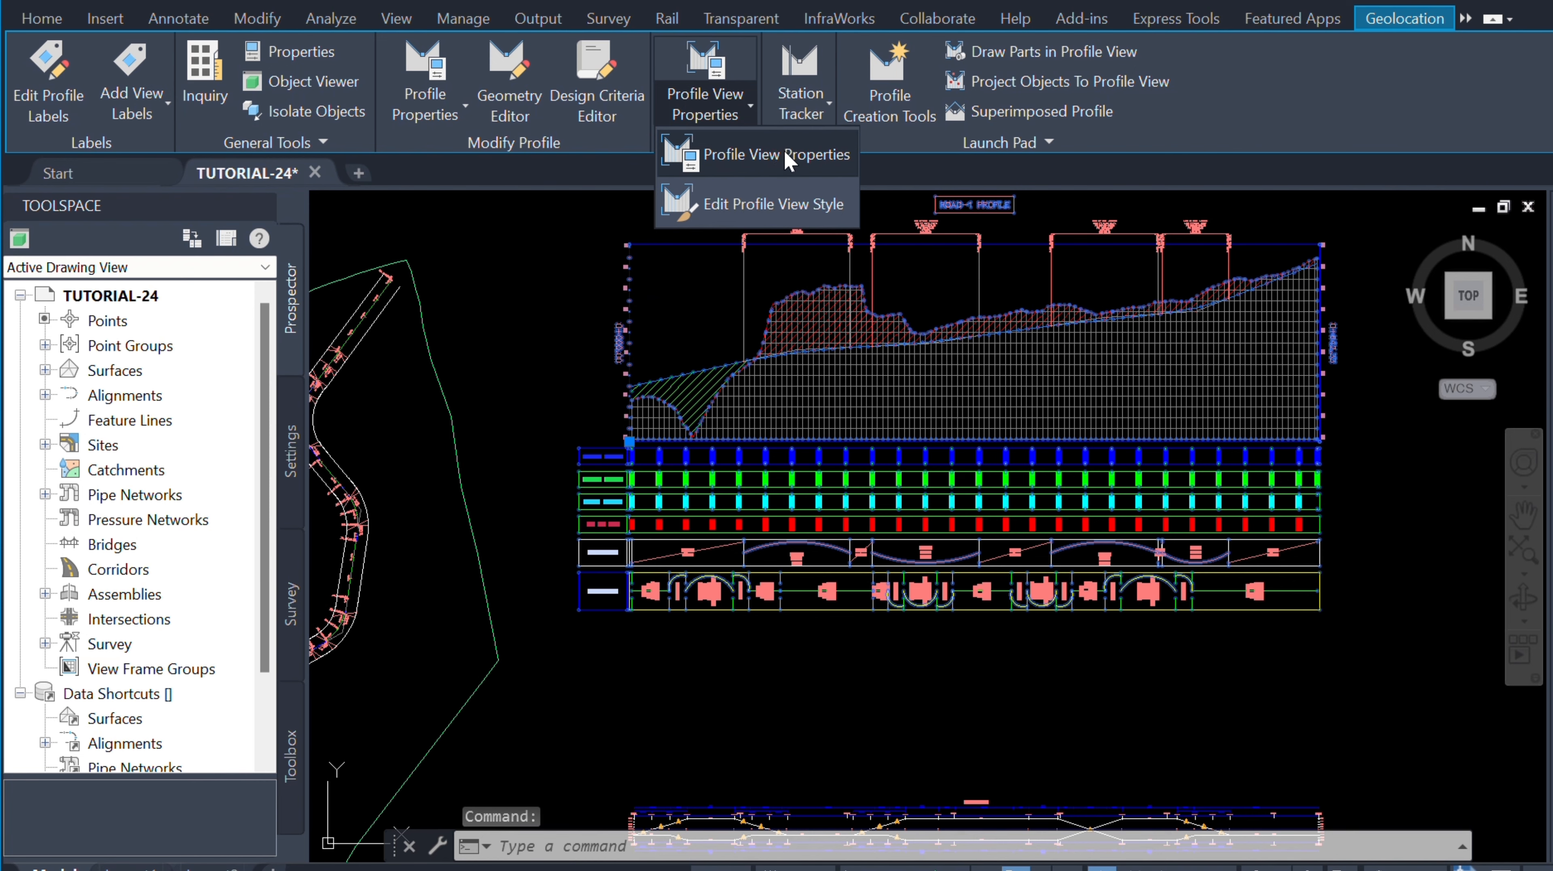
click(789, 161)
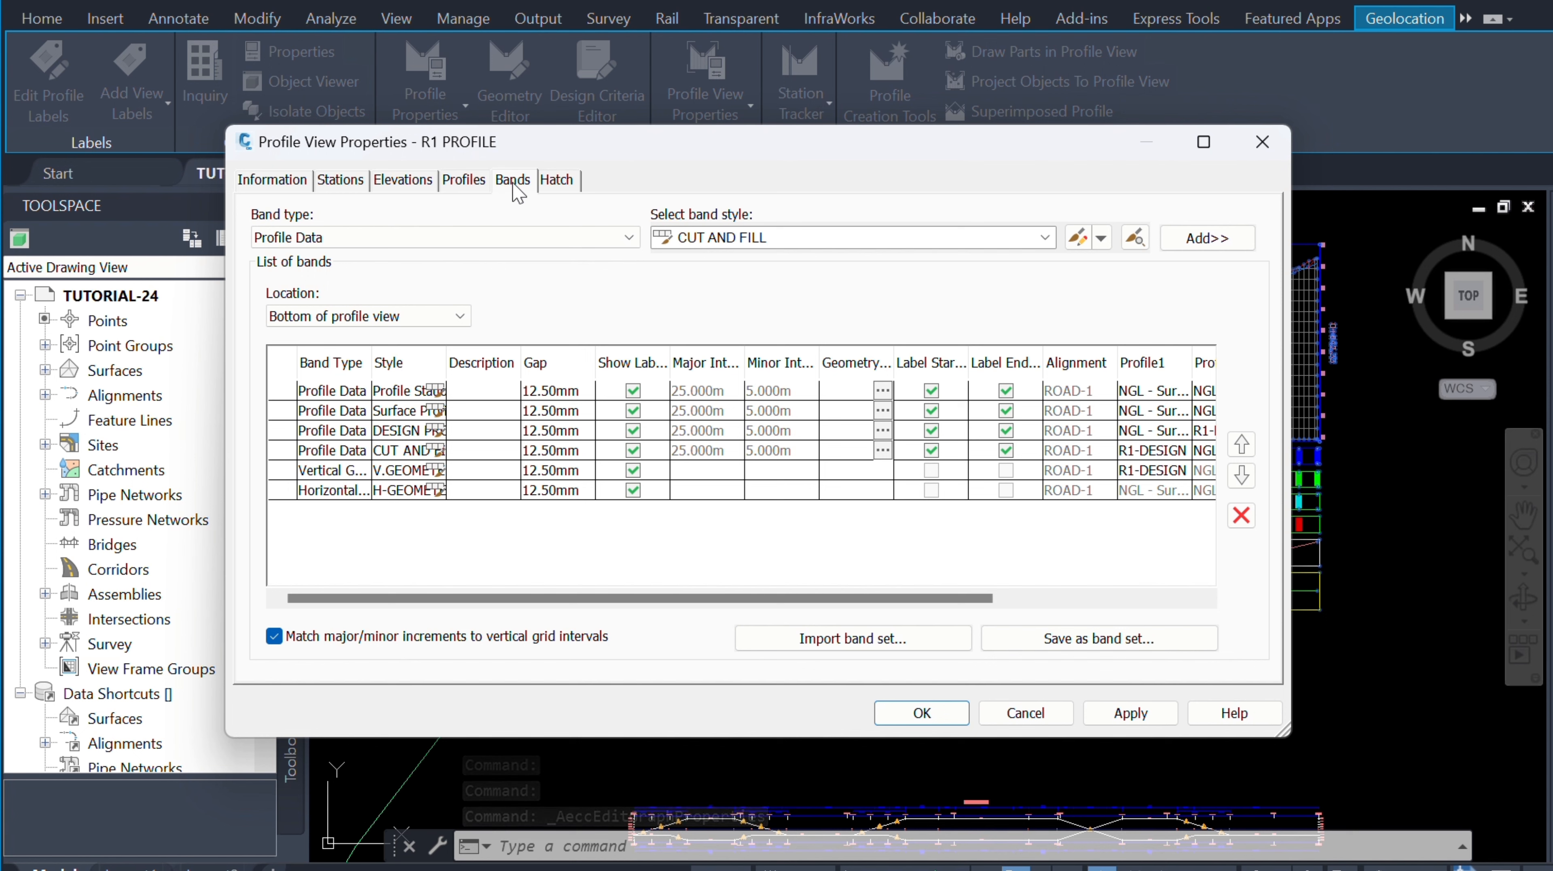
Step: Choose Superelevation as the band type with the Undivided - No Shoulders band style
click(344, 243)
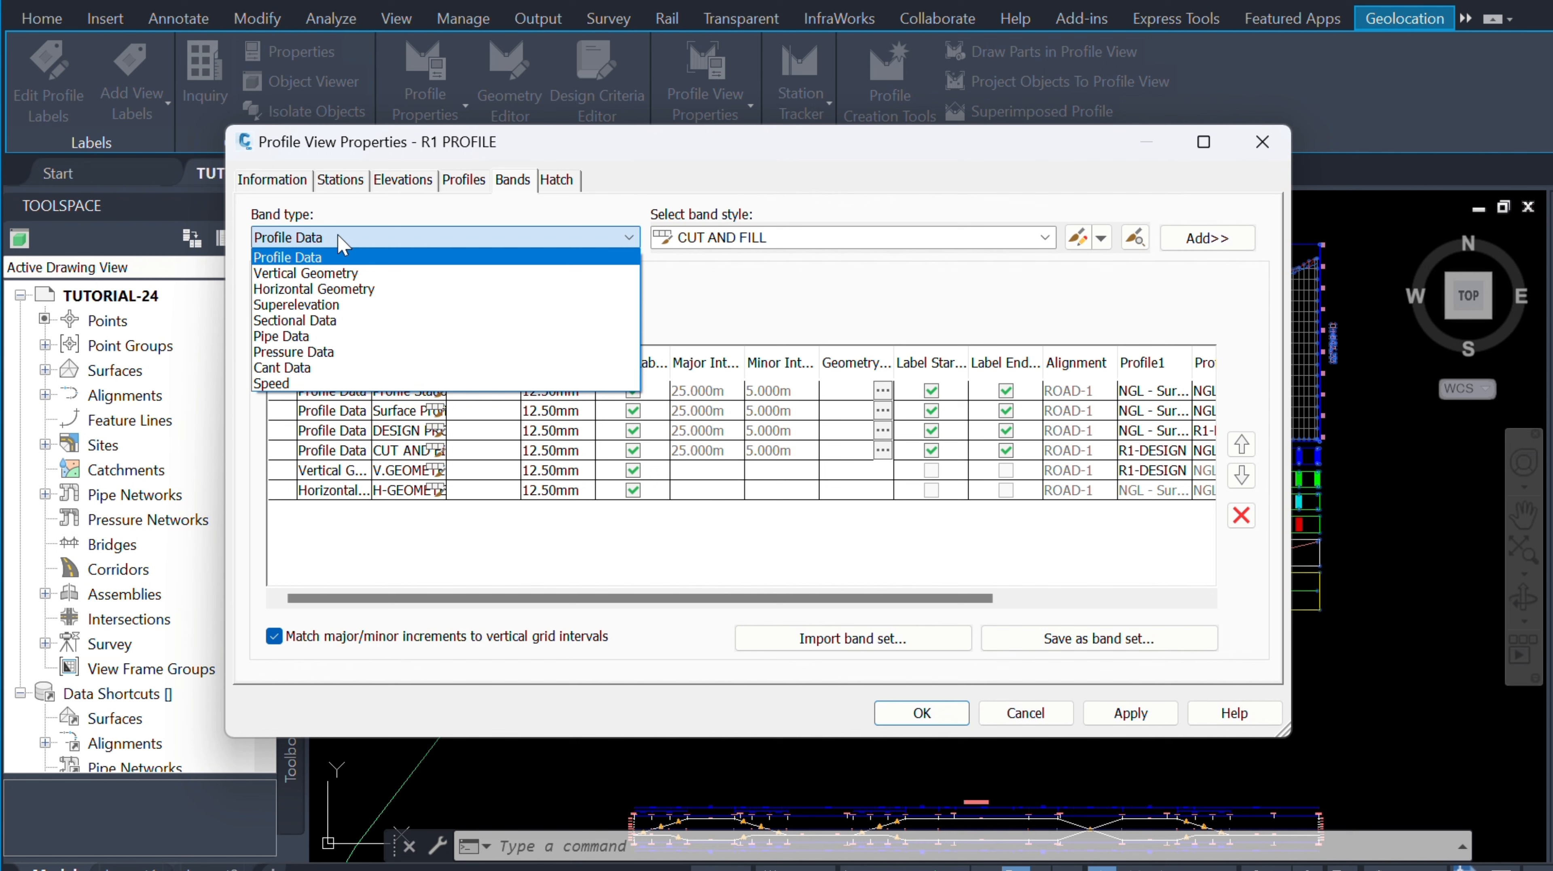
click(332, 305)
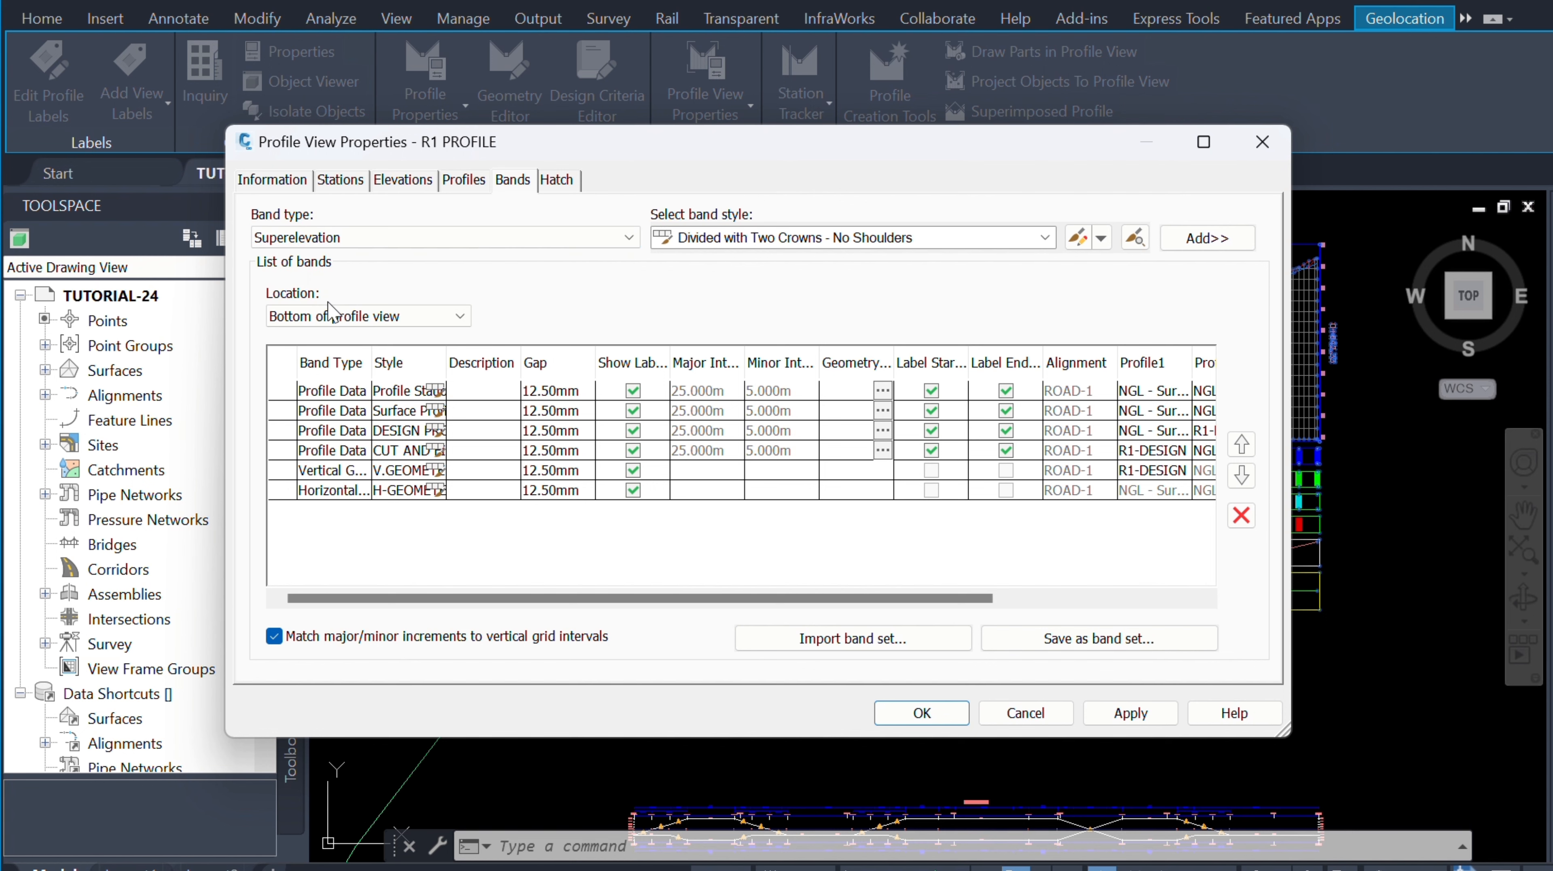
click(1046, 238)
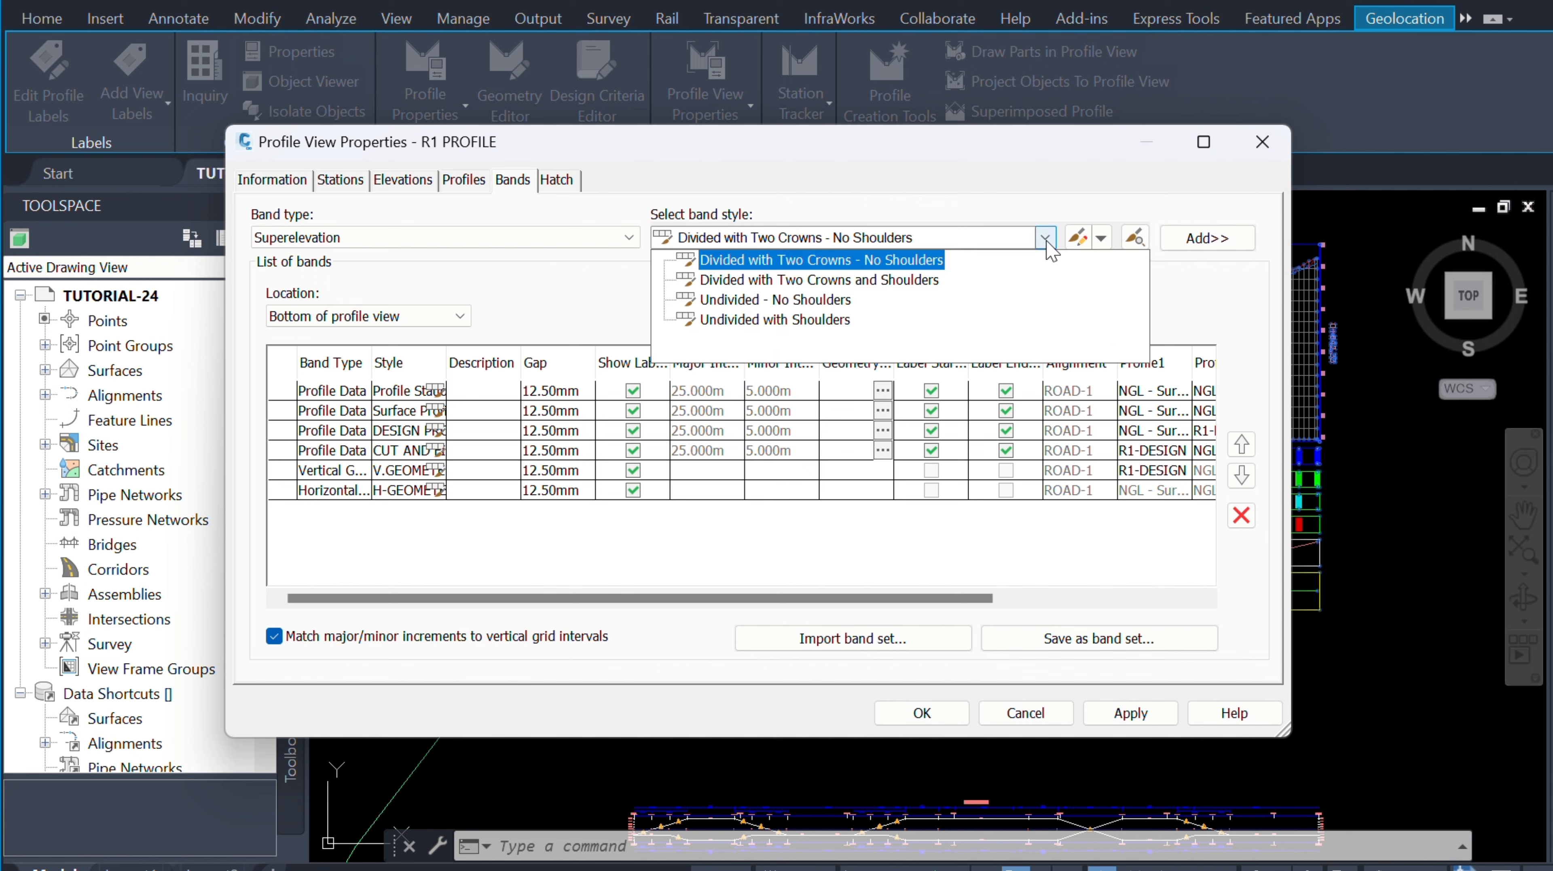
click(780, 304)
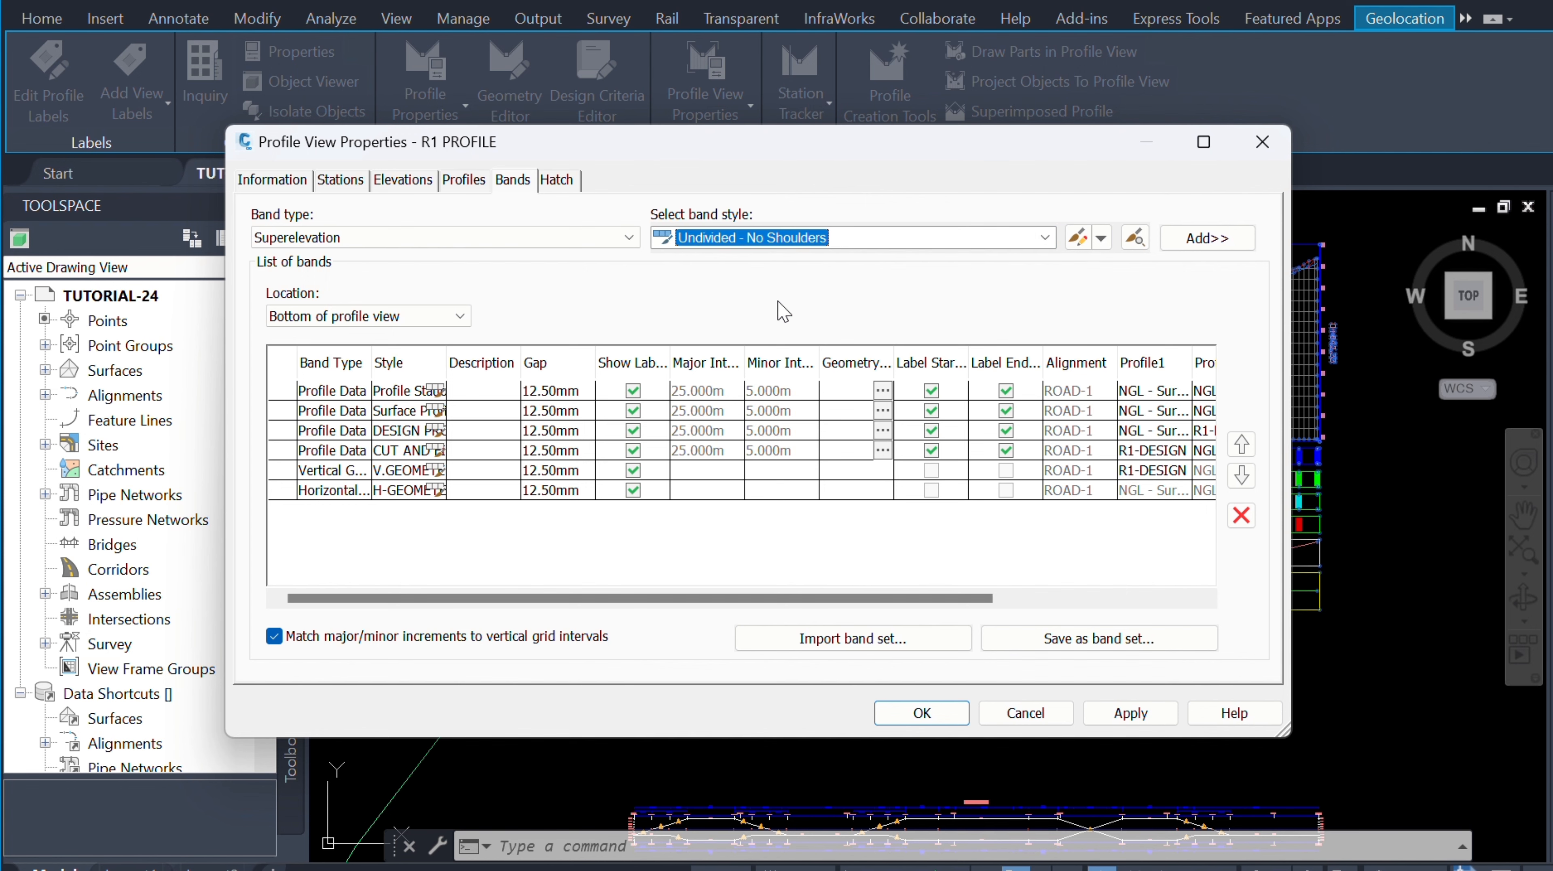
Step: Create a new superelevation band style named SUPERELEVATION
click(1102, 238)
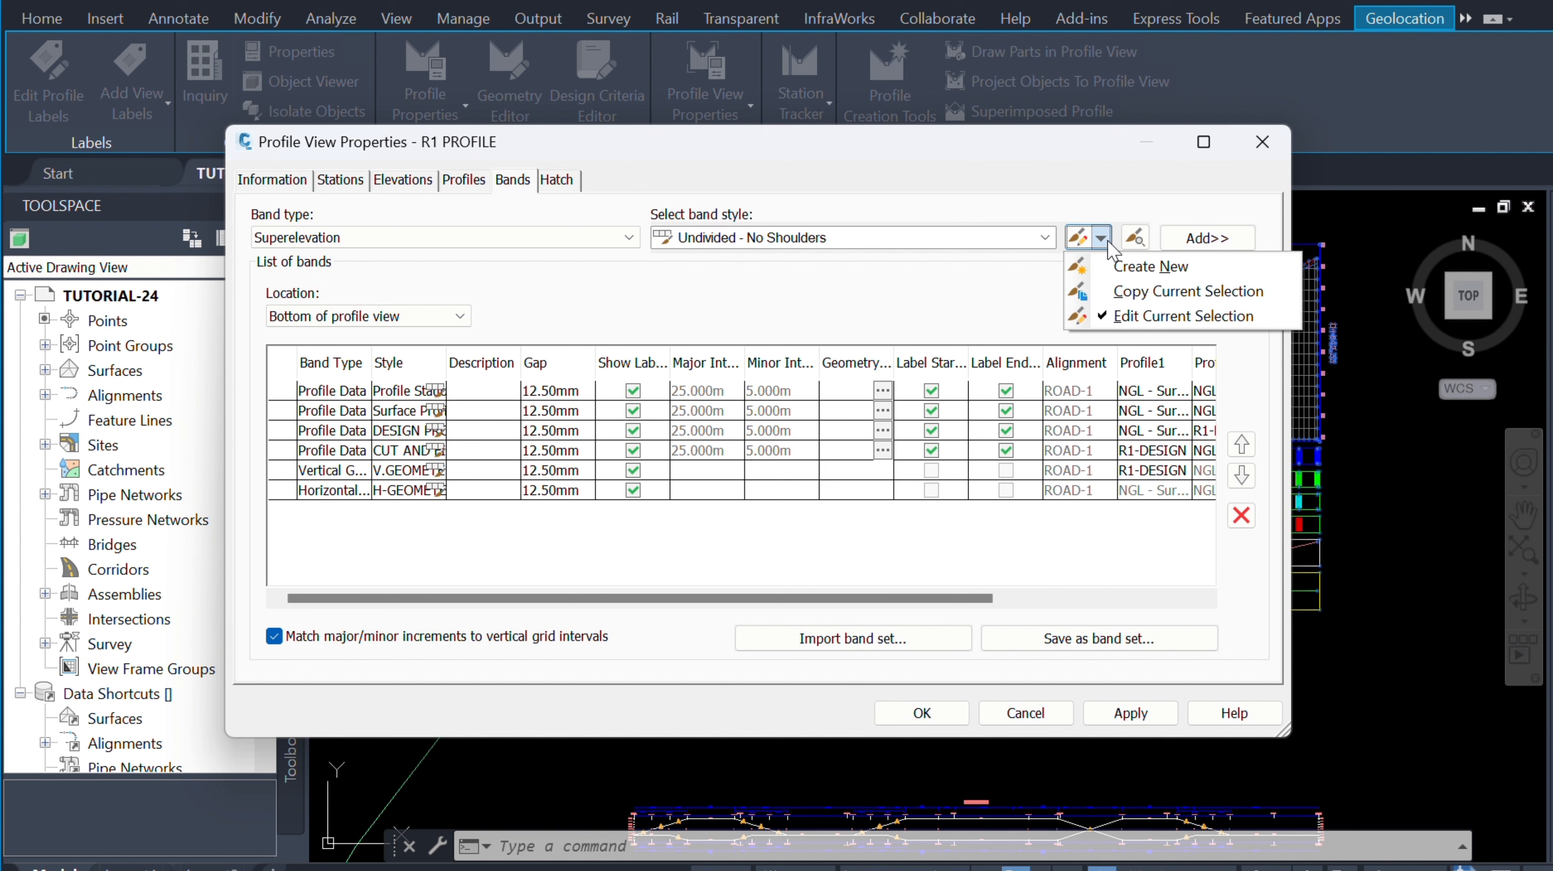
click(1136, 265)
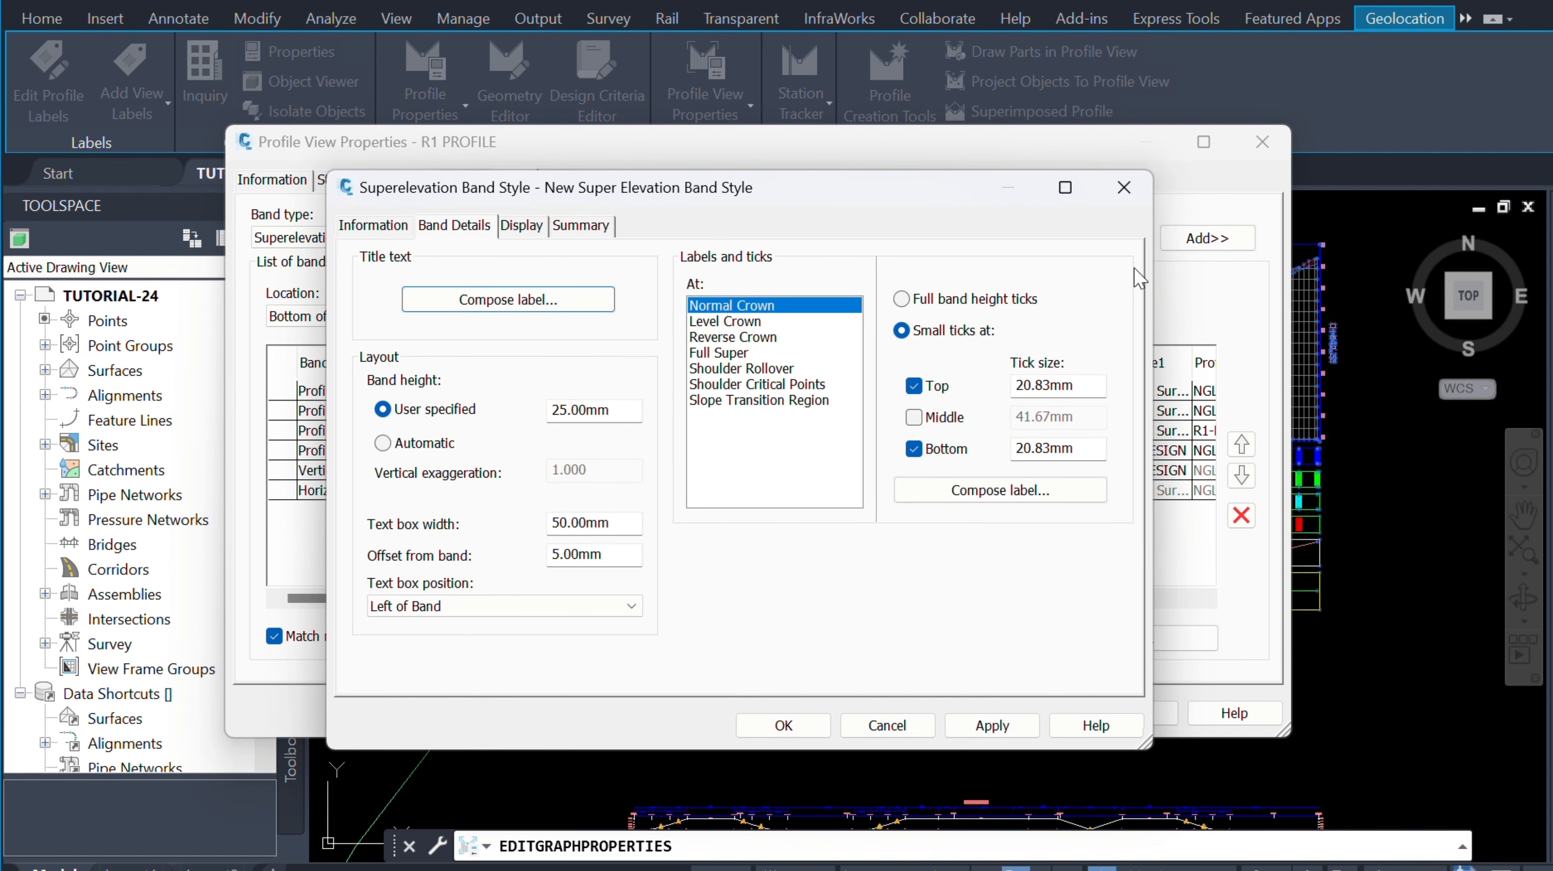
click(373, 230)
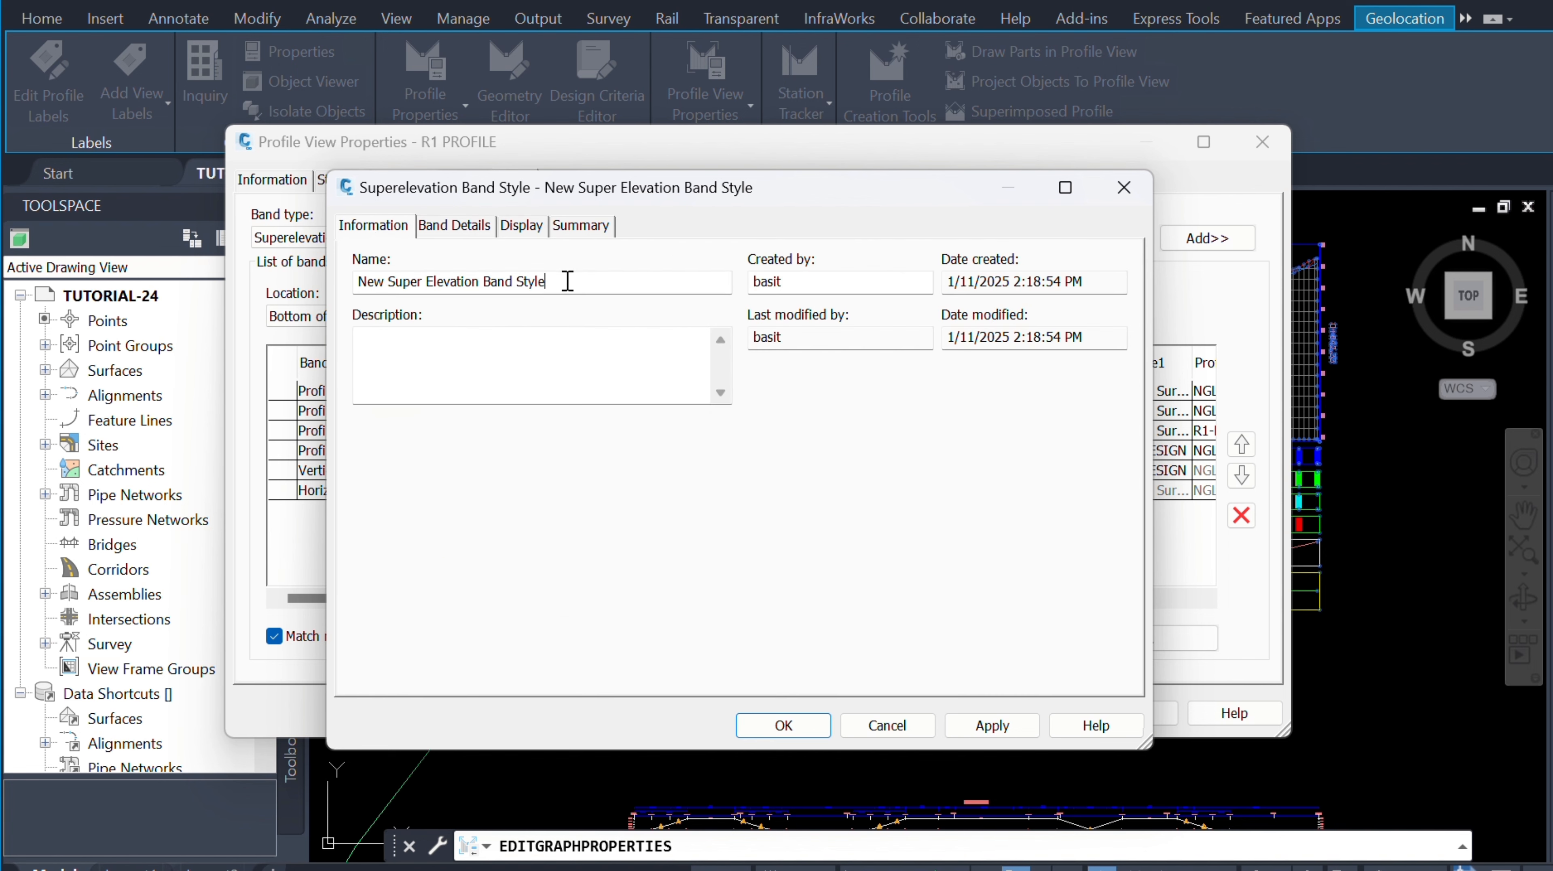
drag(568, 281, 314, 299)
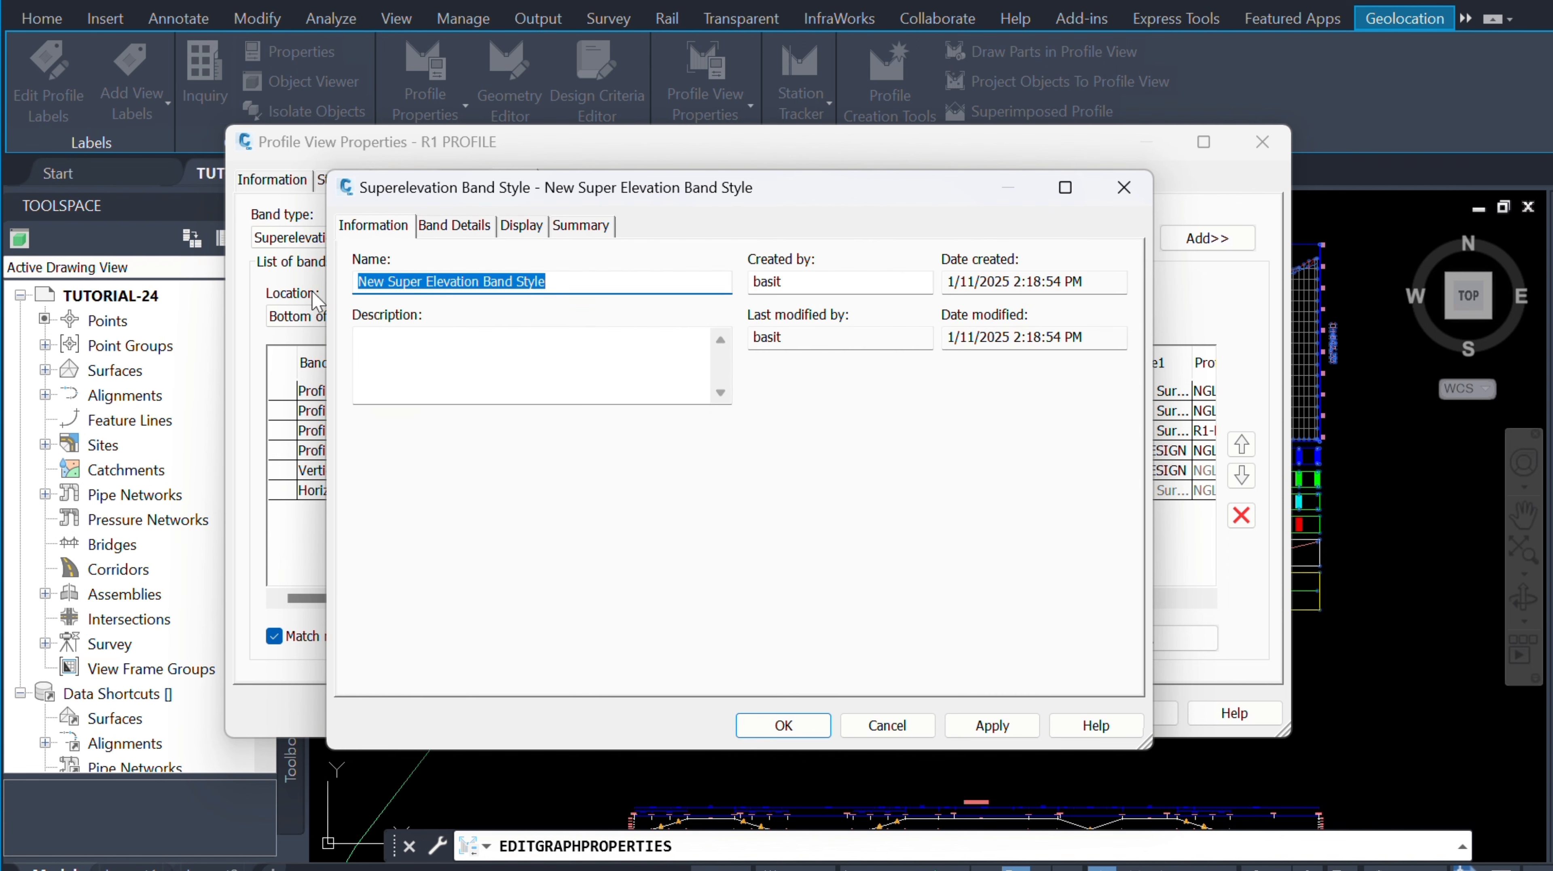
text(SUPERELEVATION)
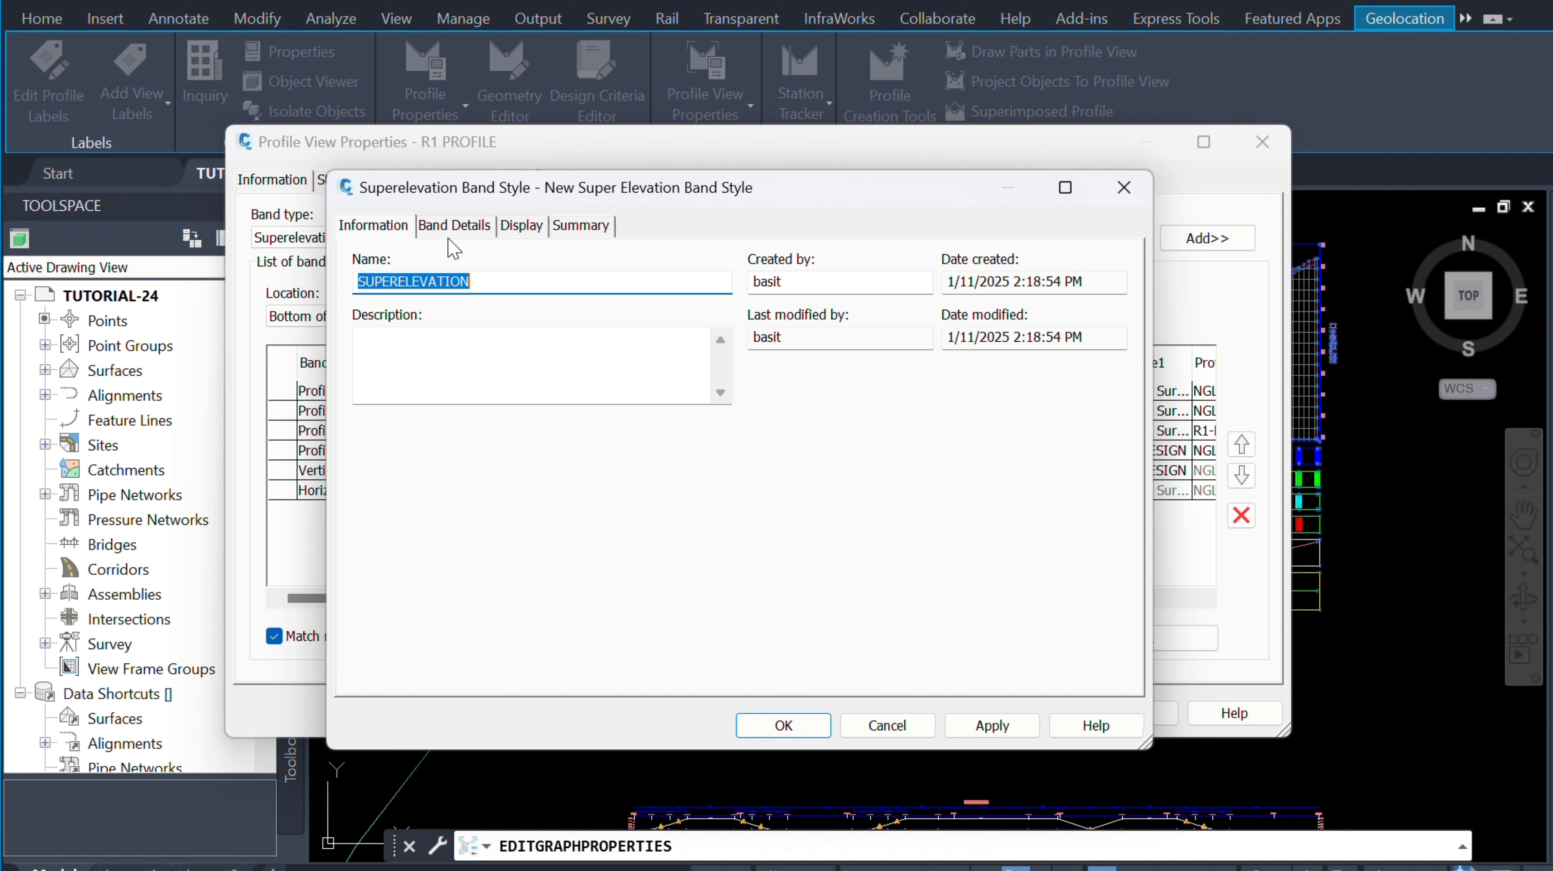
Step: Open the band title label for composing and rename its text component as SUPERELEVATION
click(467, 232)
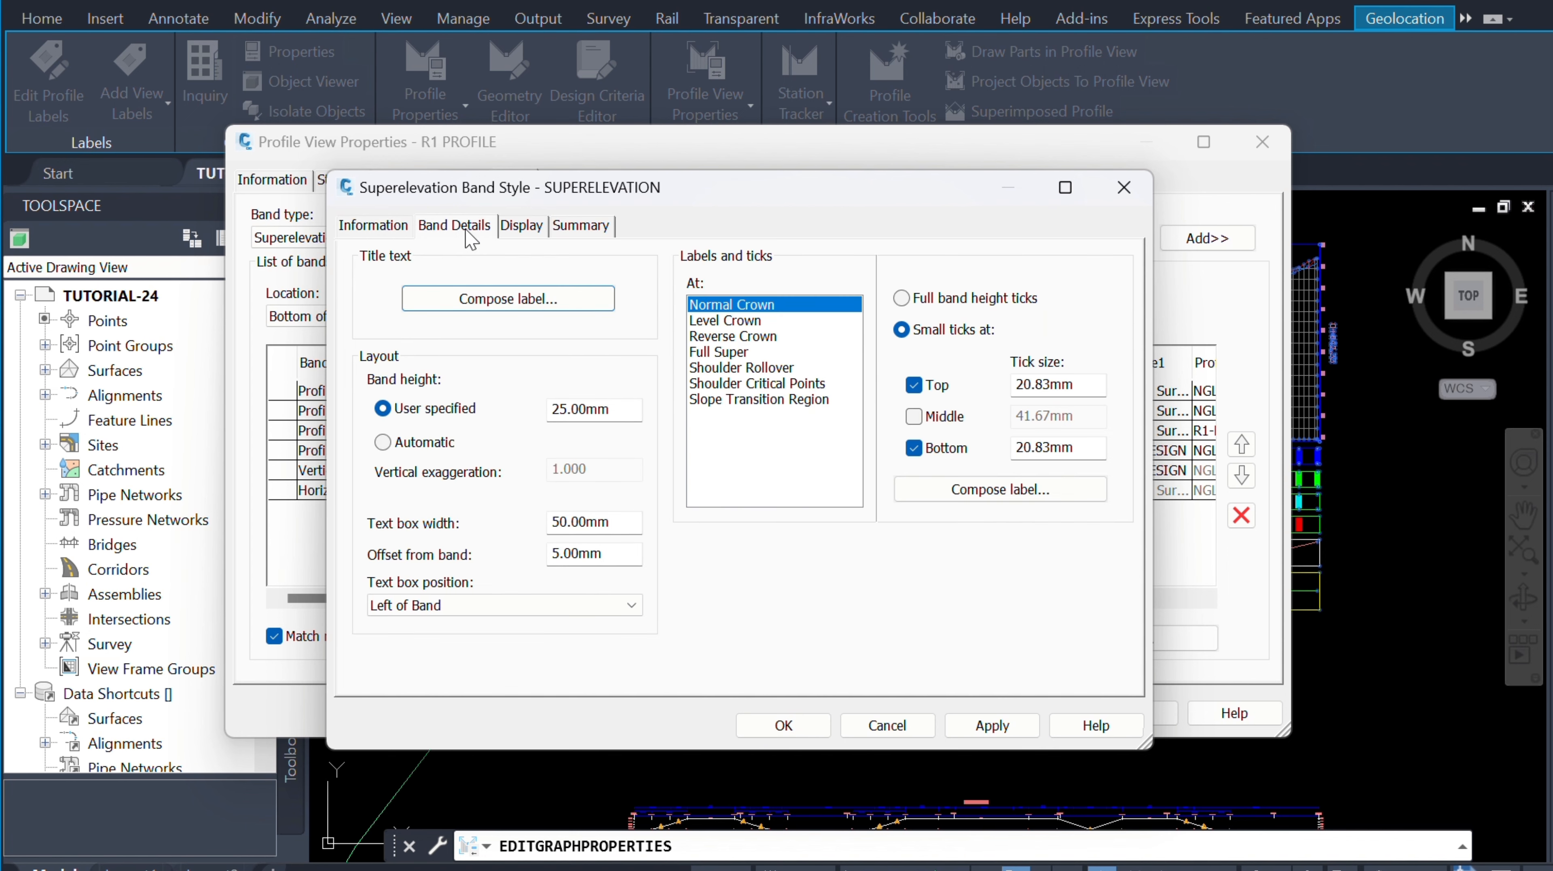
click(516, 299)
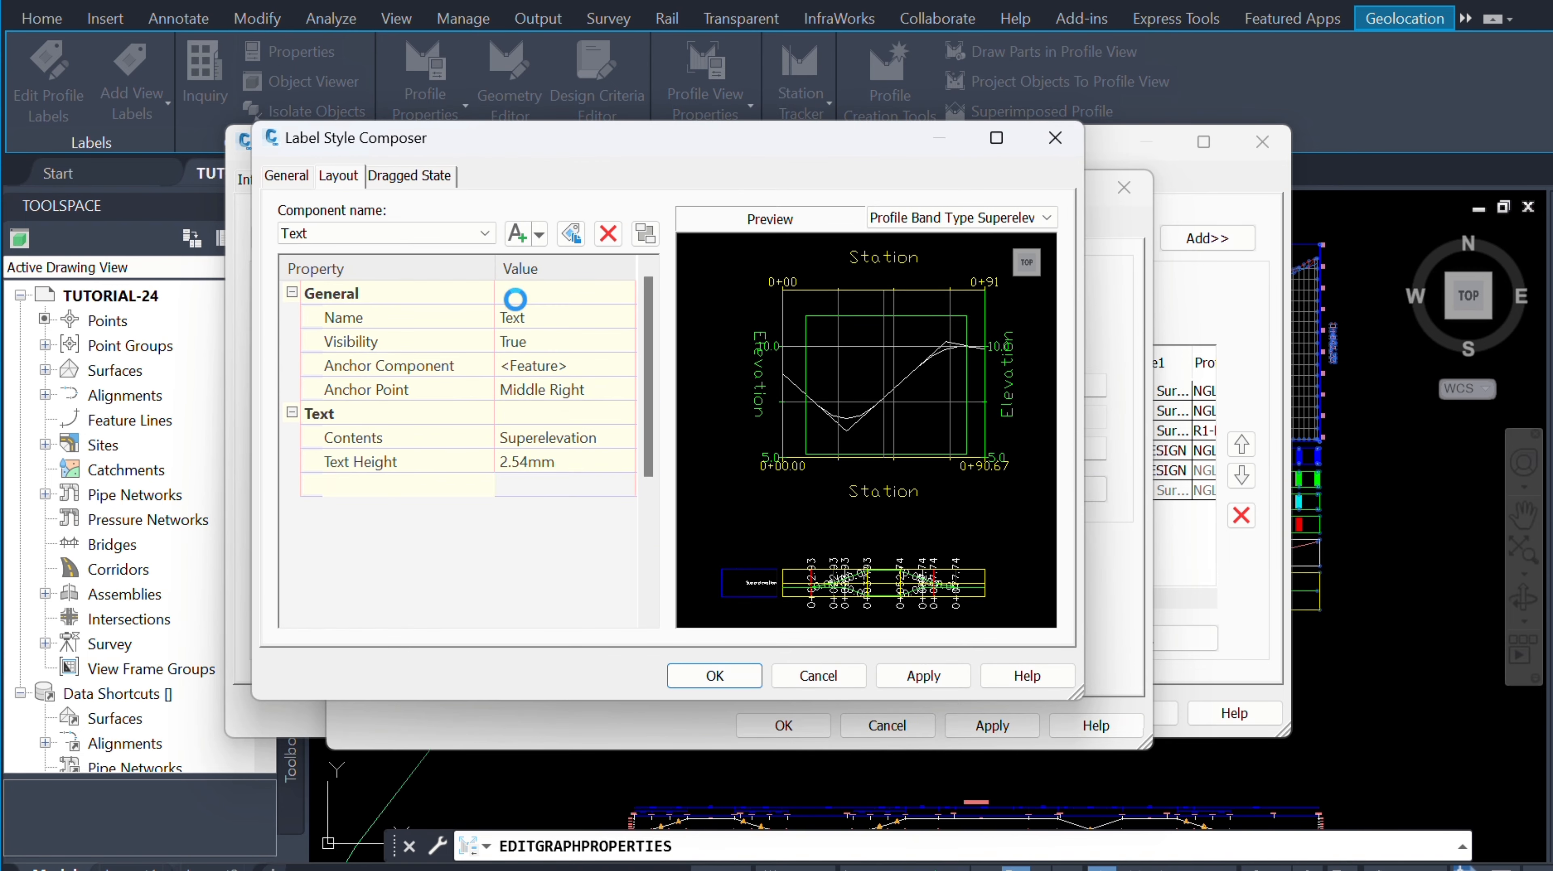
click(544, 317)
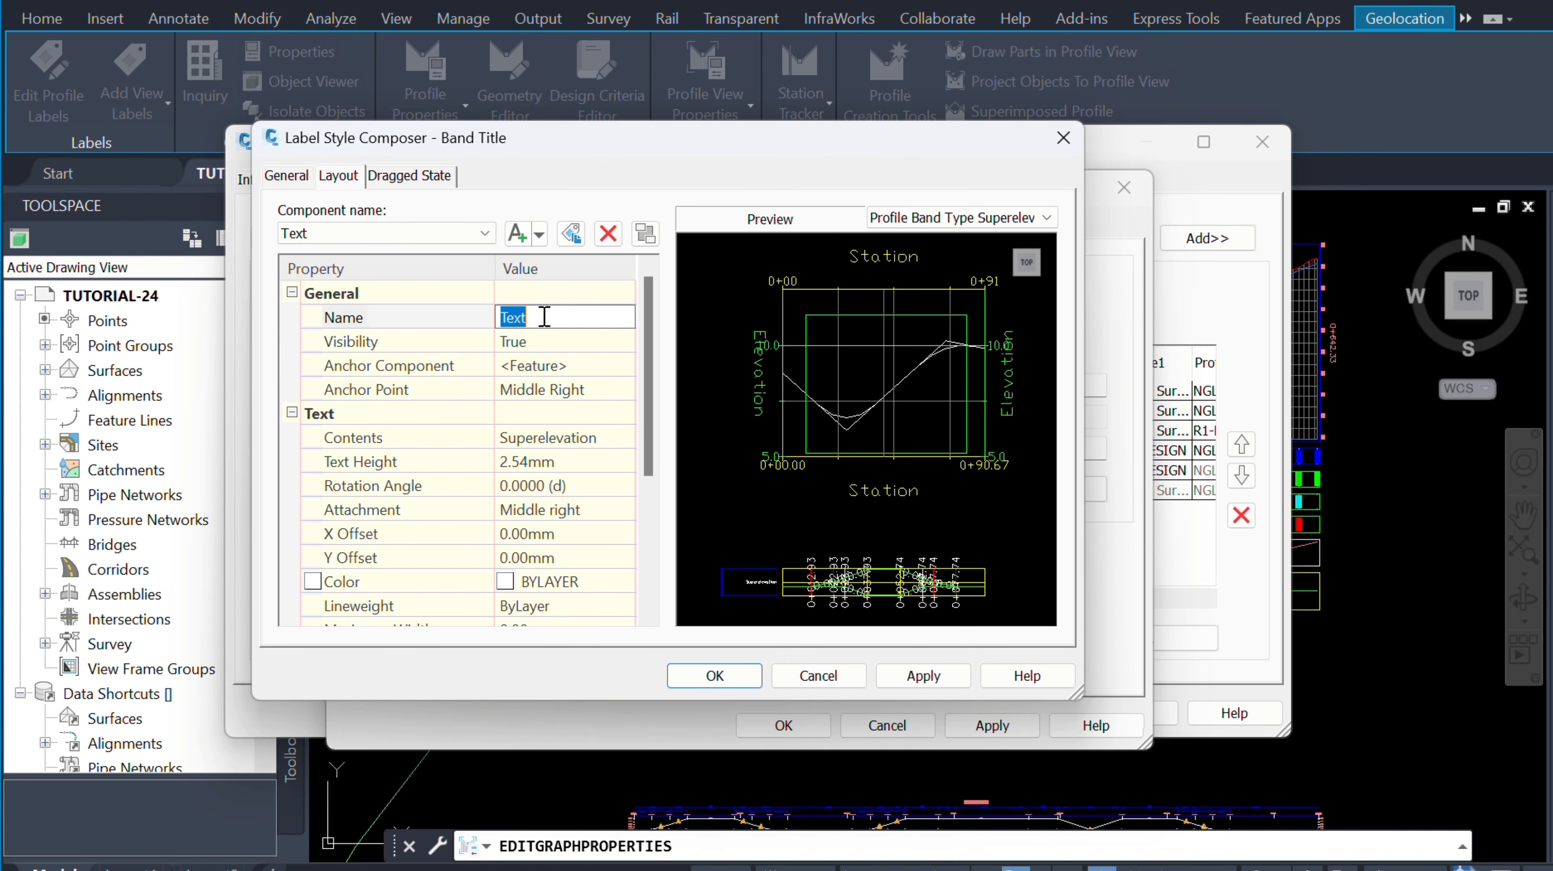
text(SUPERELEVATION)
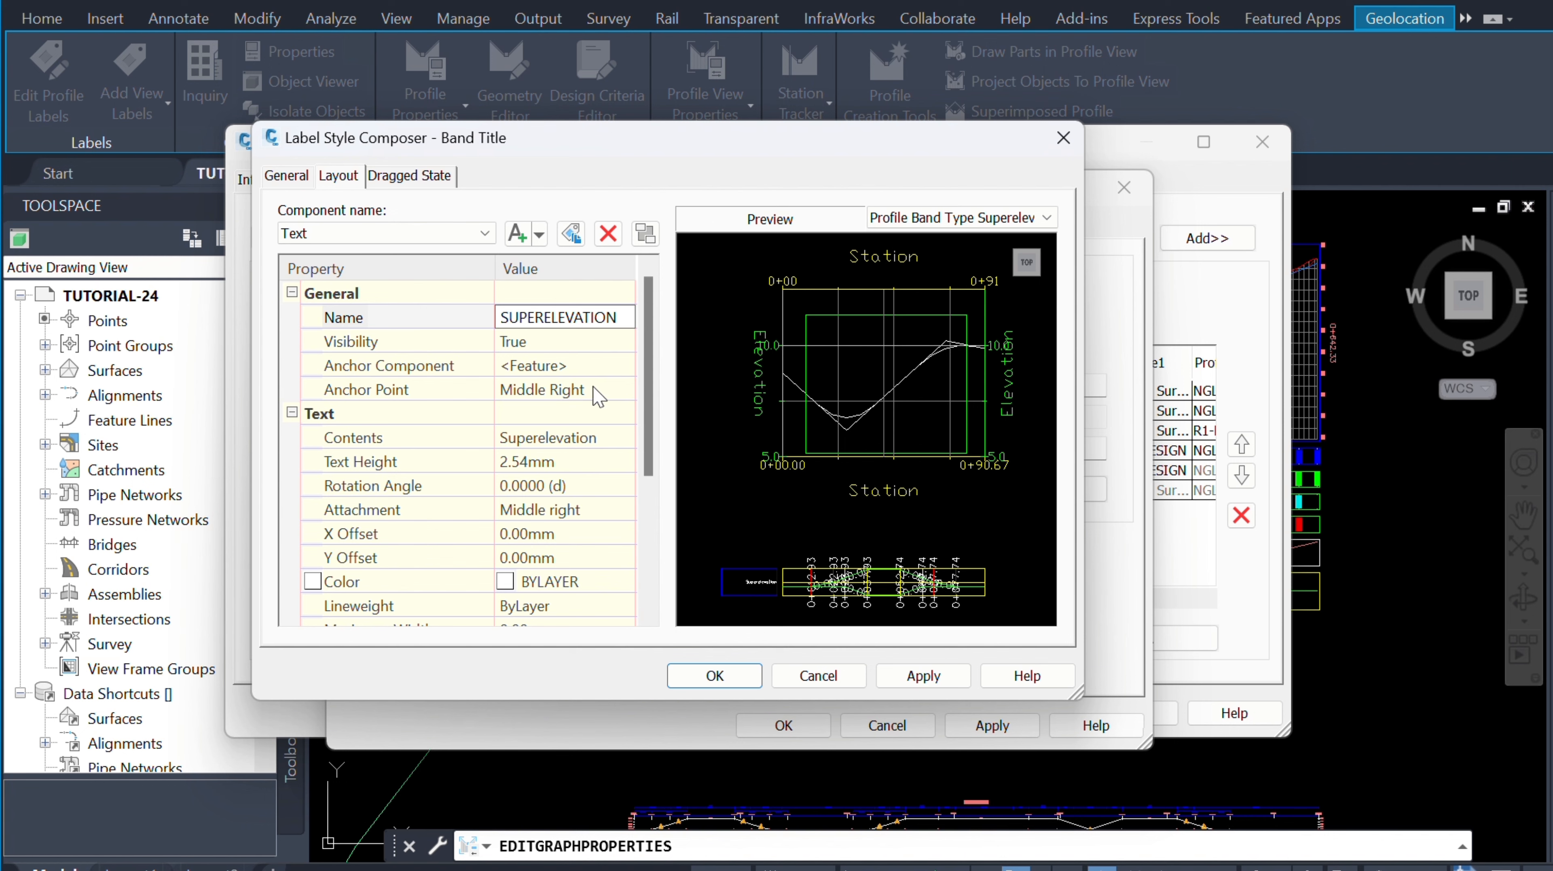
Step: Replace the title component's text contents with SUPERELEVATION
click(619, 445)
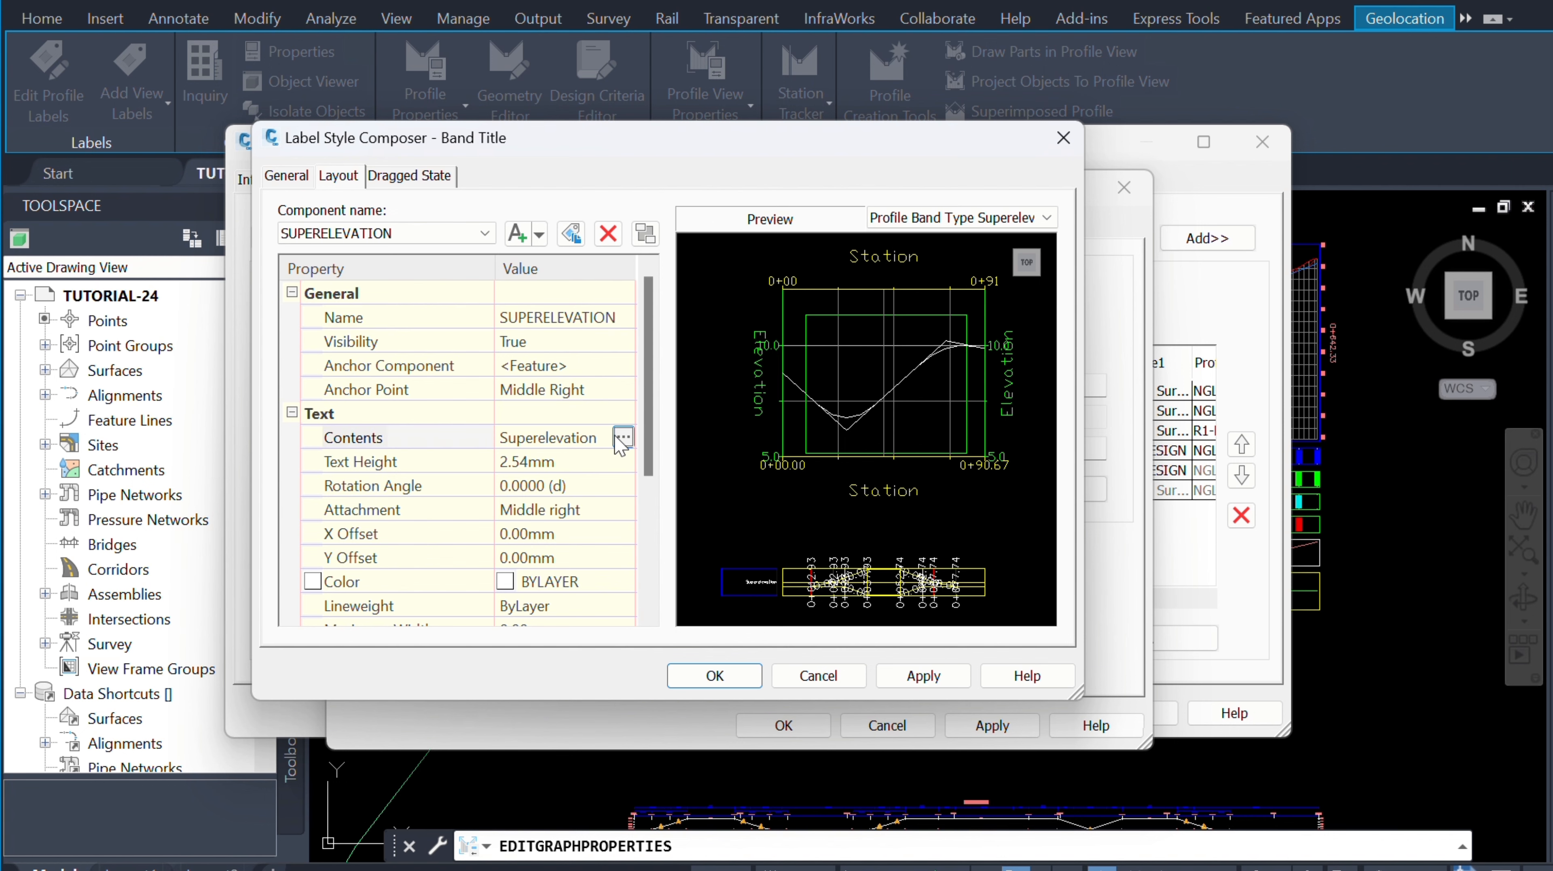
click(621, 438)
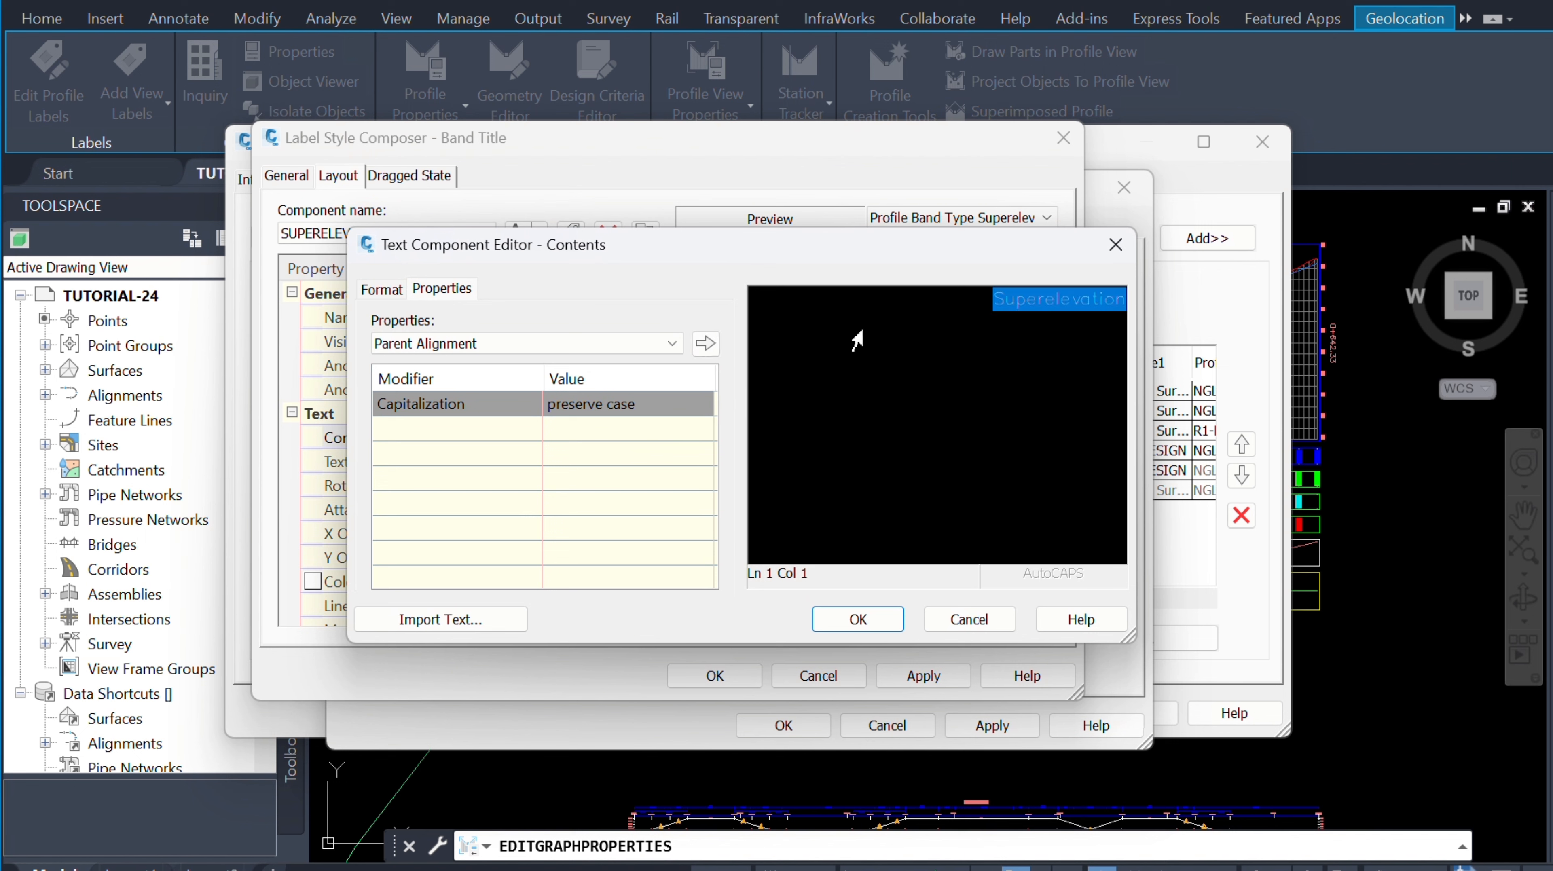
key(Delete)
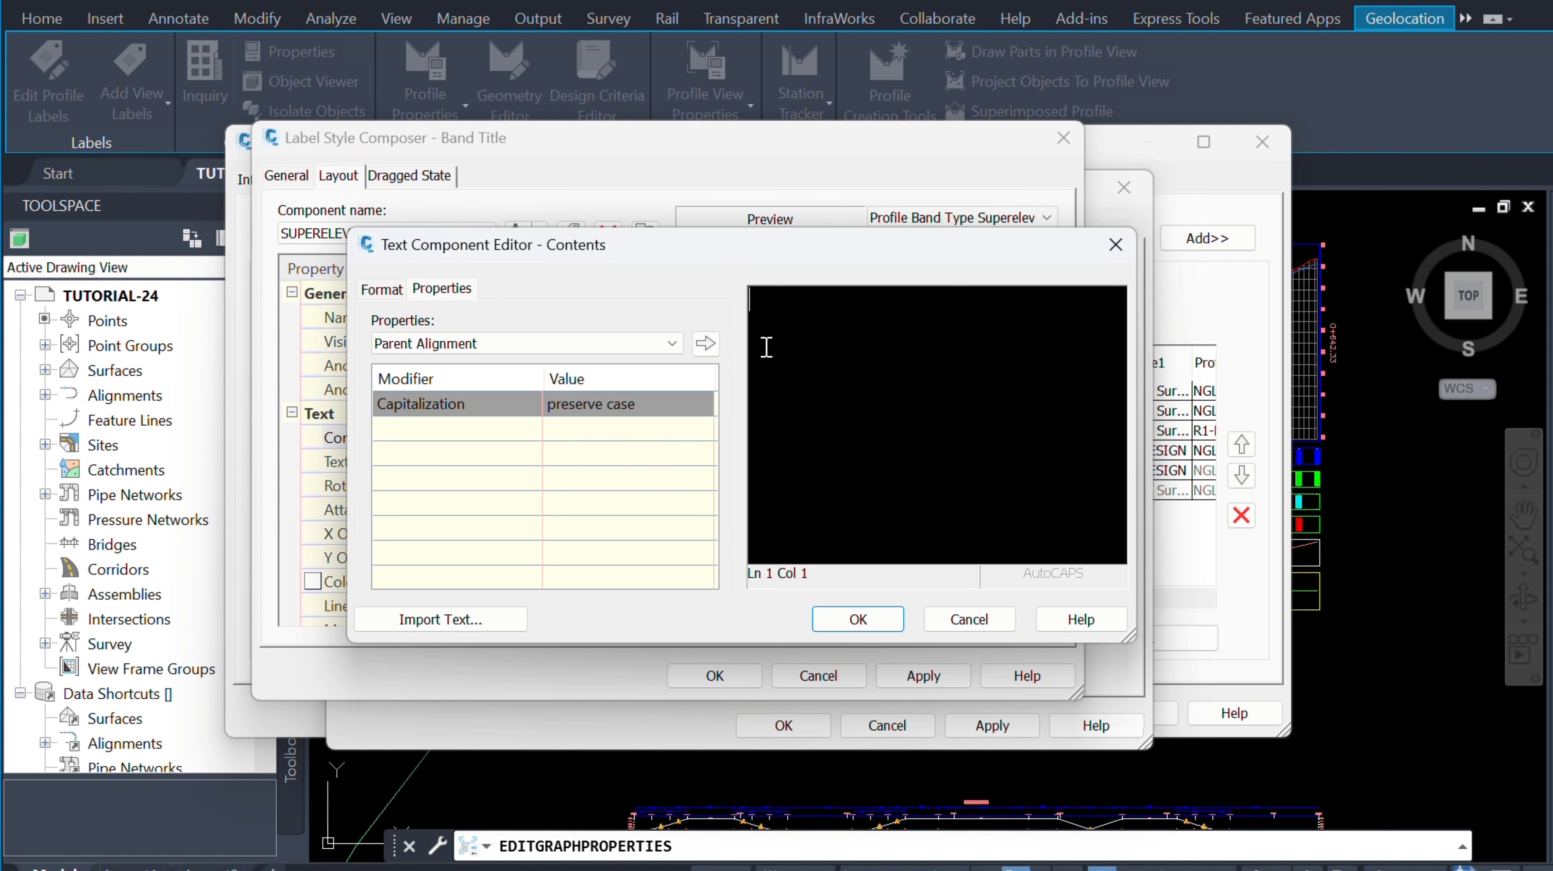
text(SUPERELEVATION)
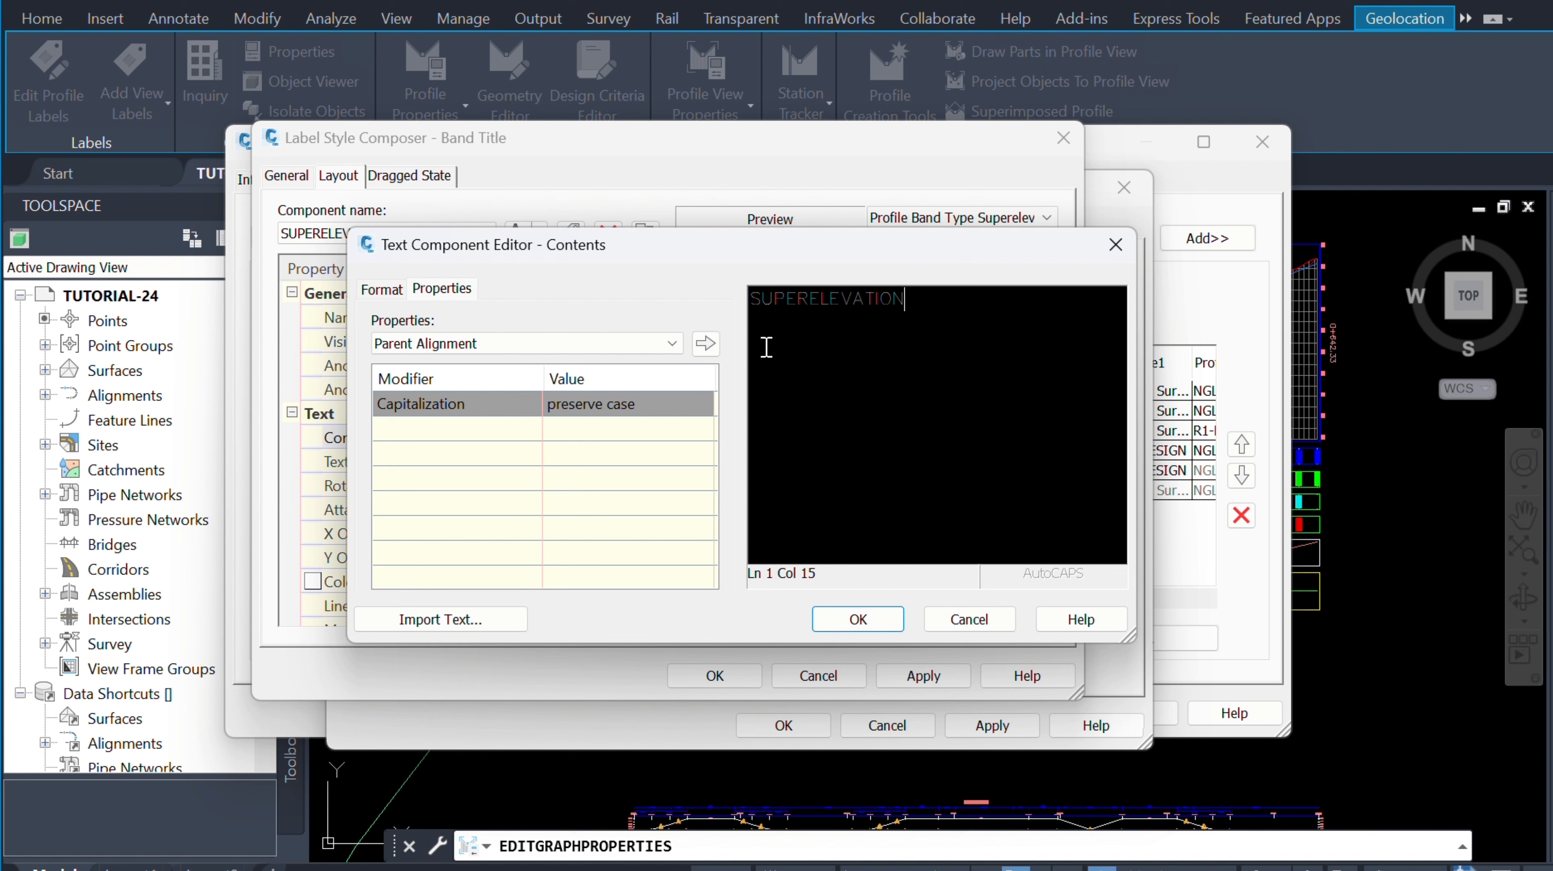
Step: Change the font of the whole SUPERELEVATION title text to Consolas and accept the contents
key(ctrl+a)
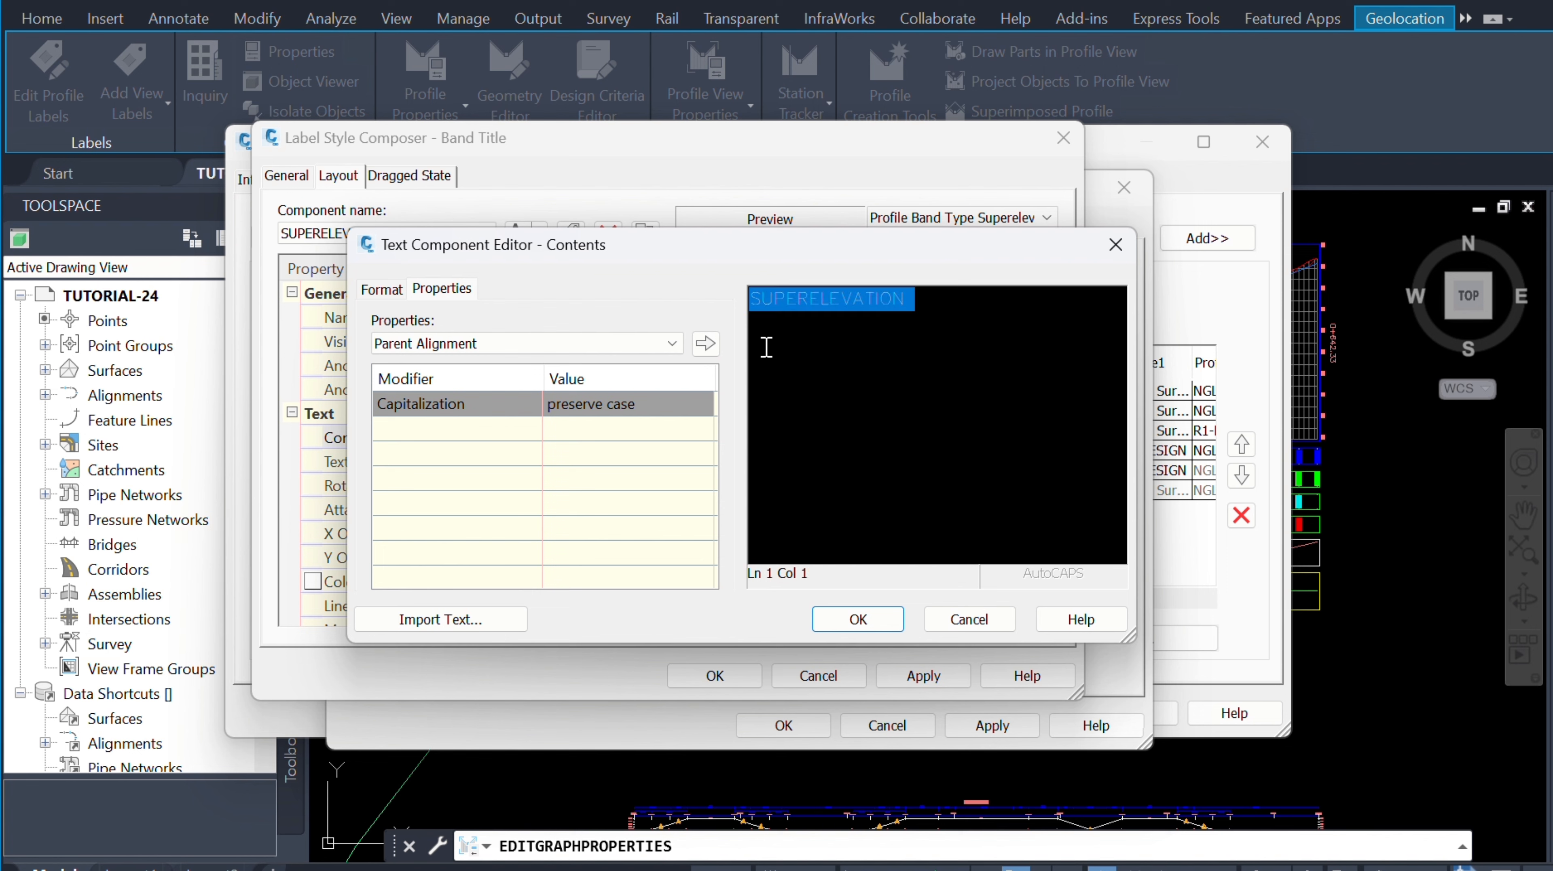
click(385, 291)
click(456, 441)
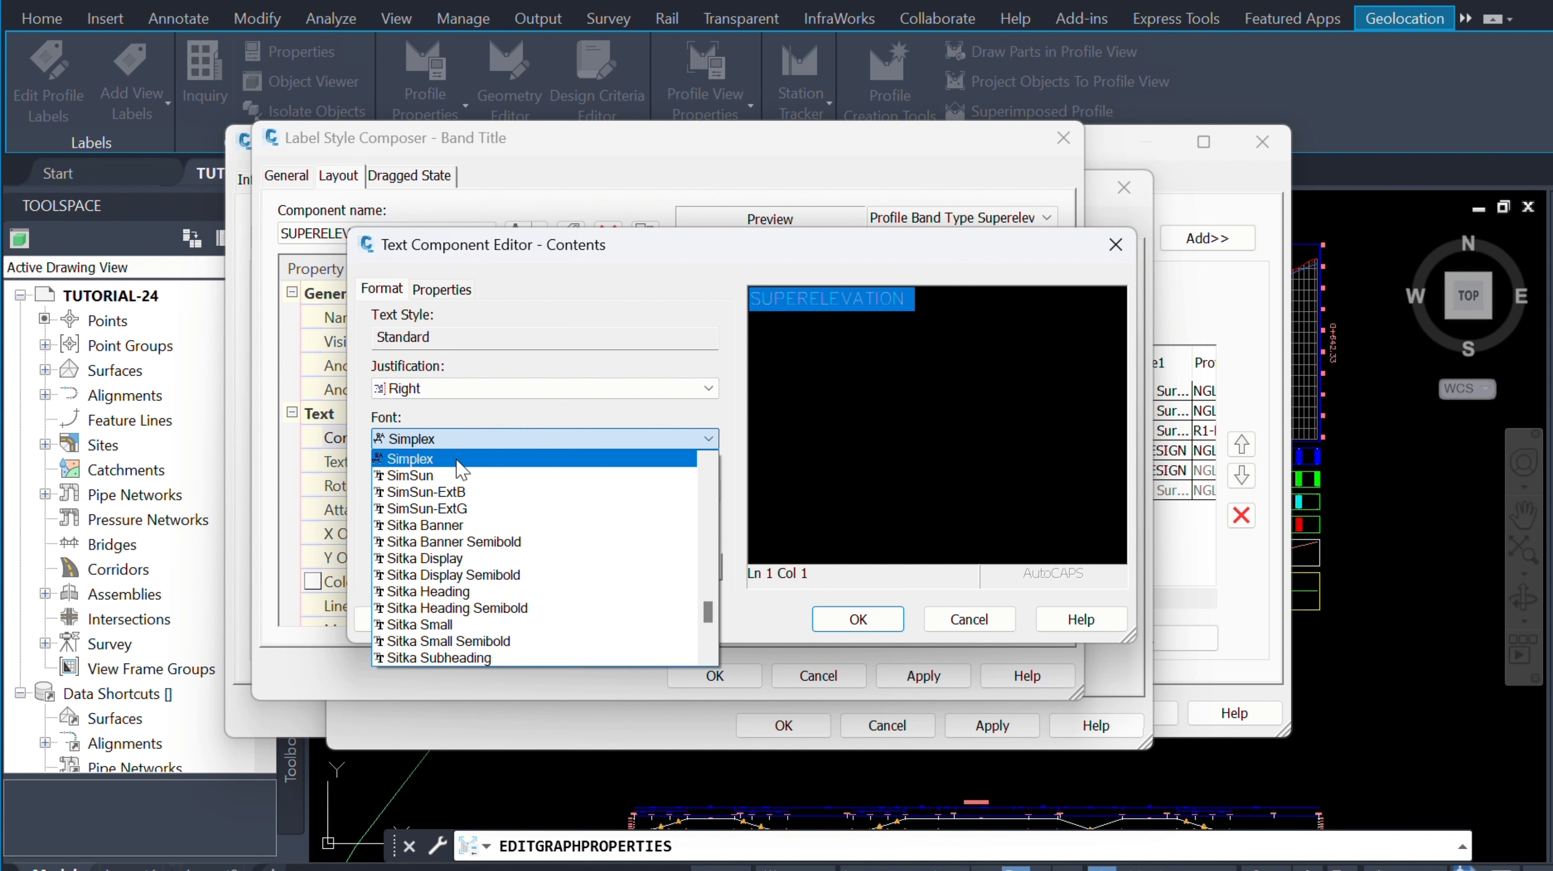
text(con)
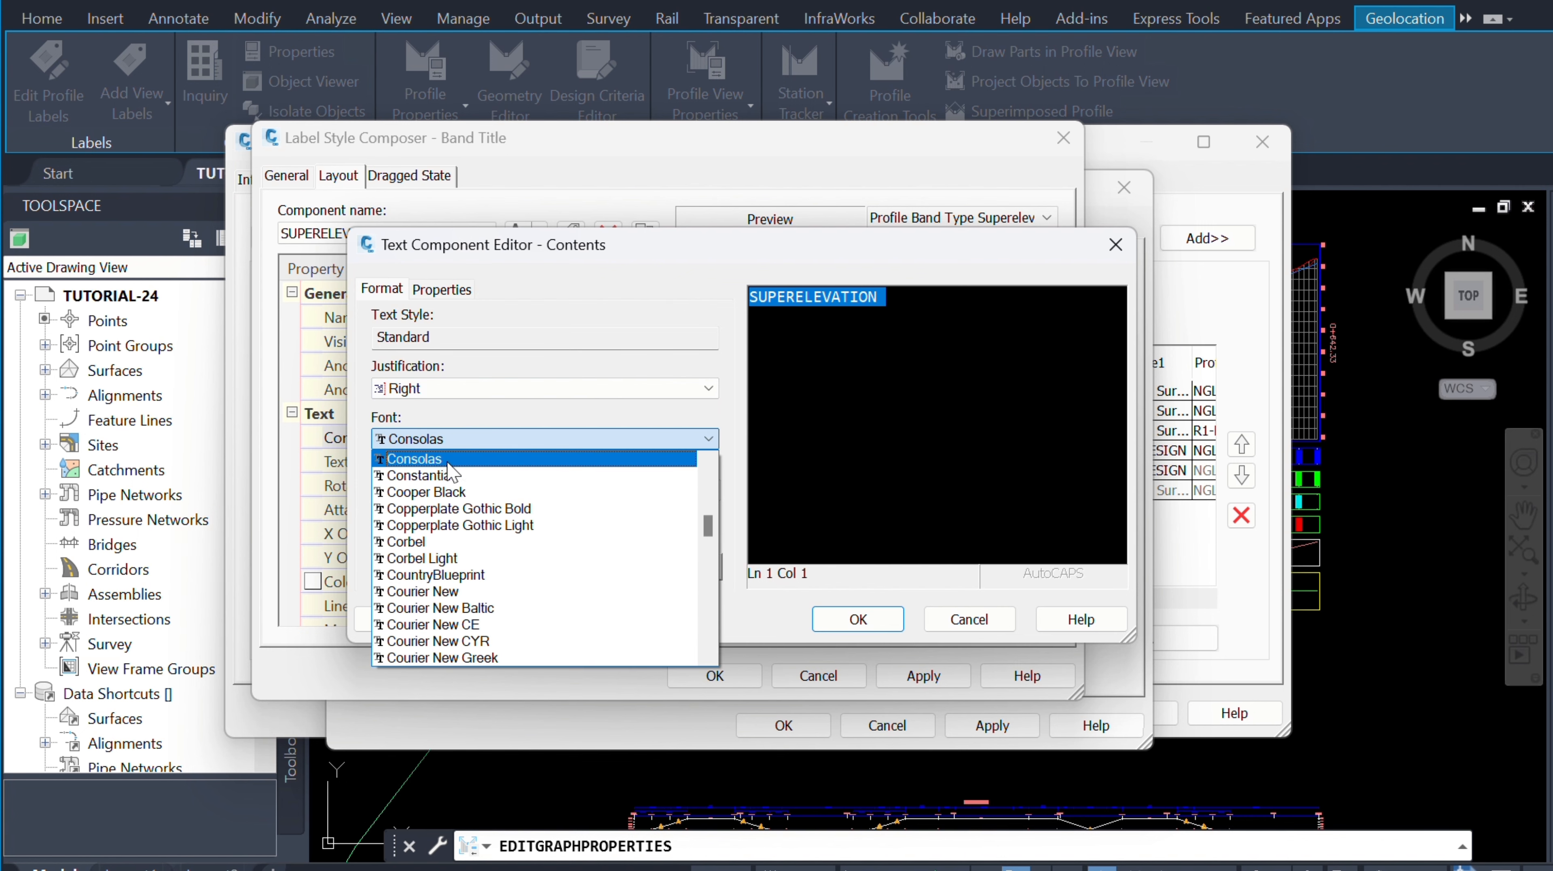
click(445, 459)
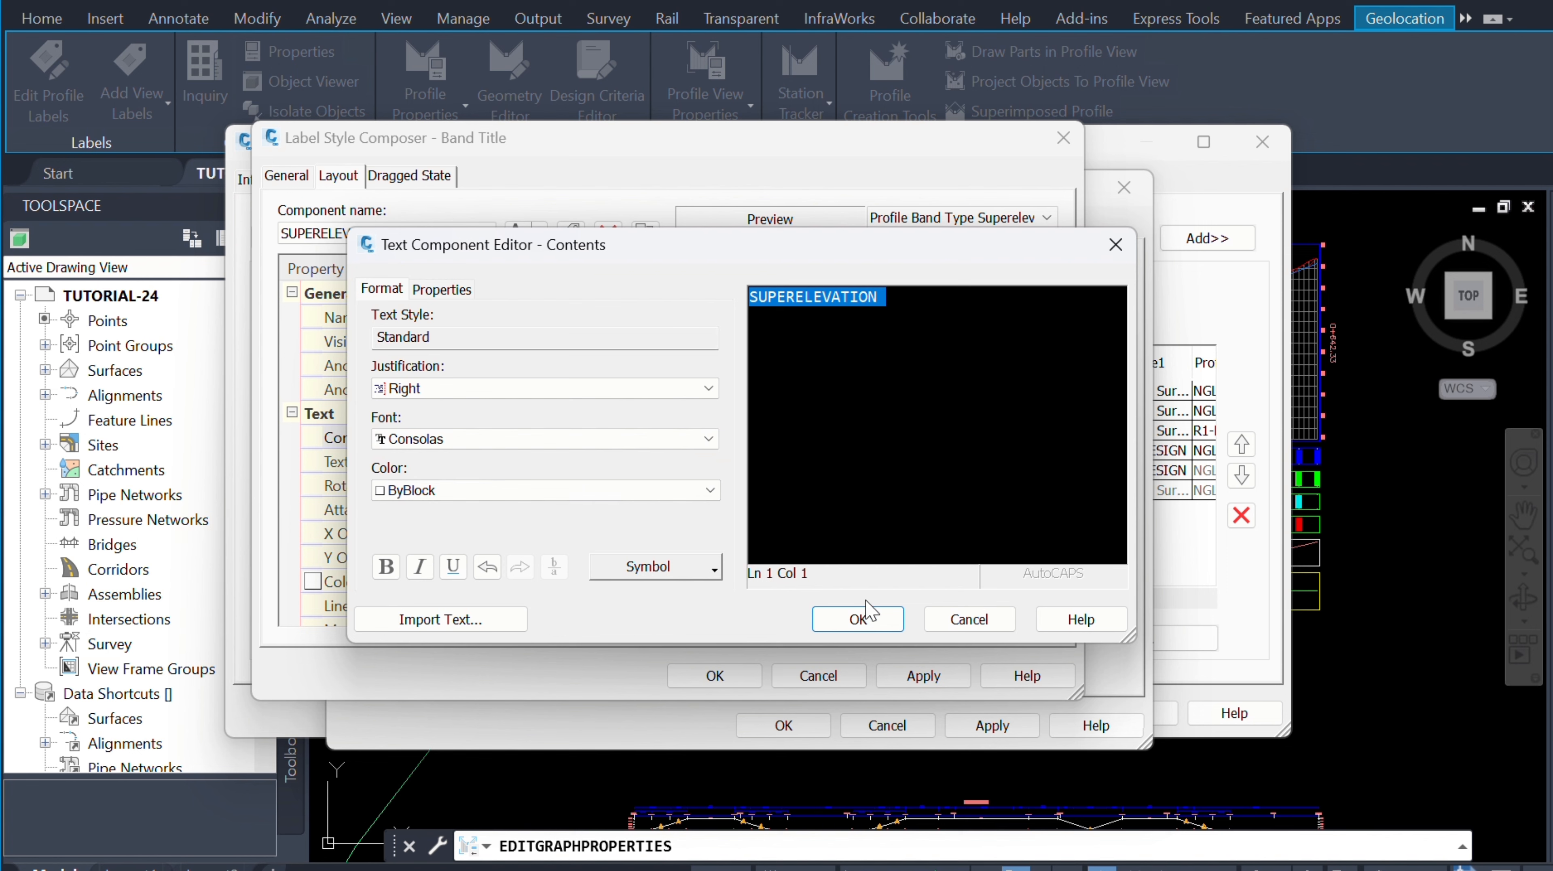
click(858, 620)
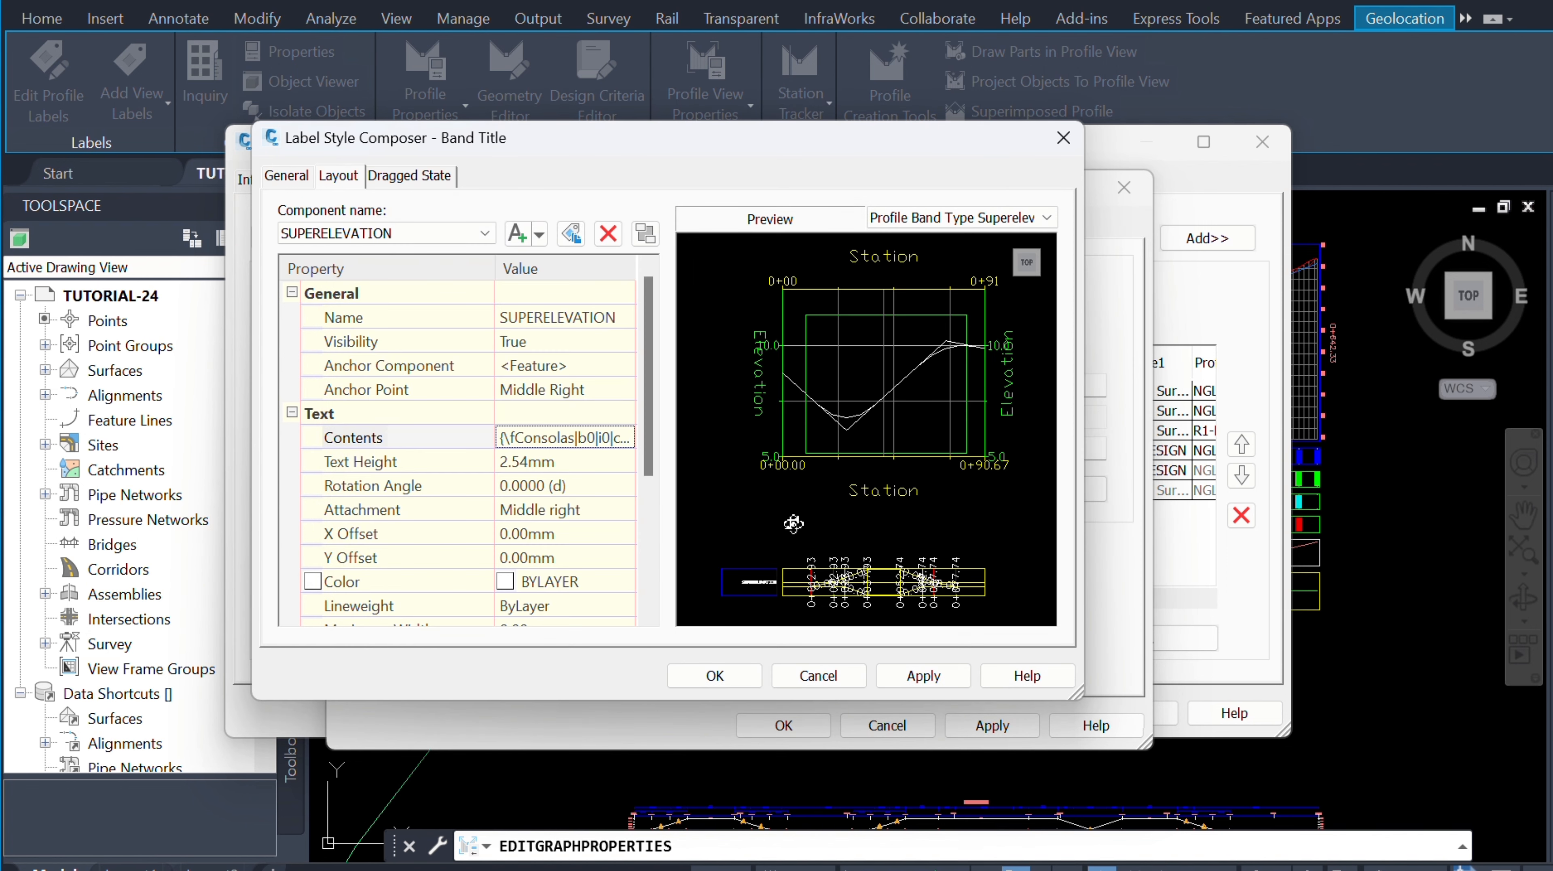
Step: Examine the SUPERELEVATION title box up close in the label style preview
right_click(789, 519)
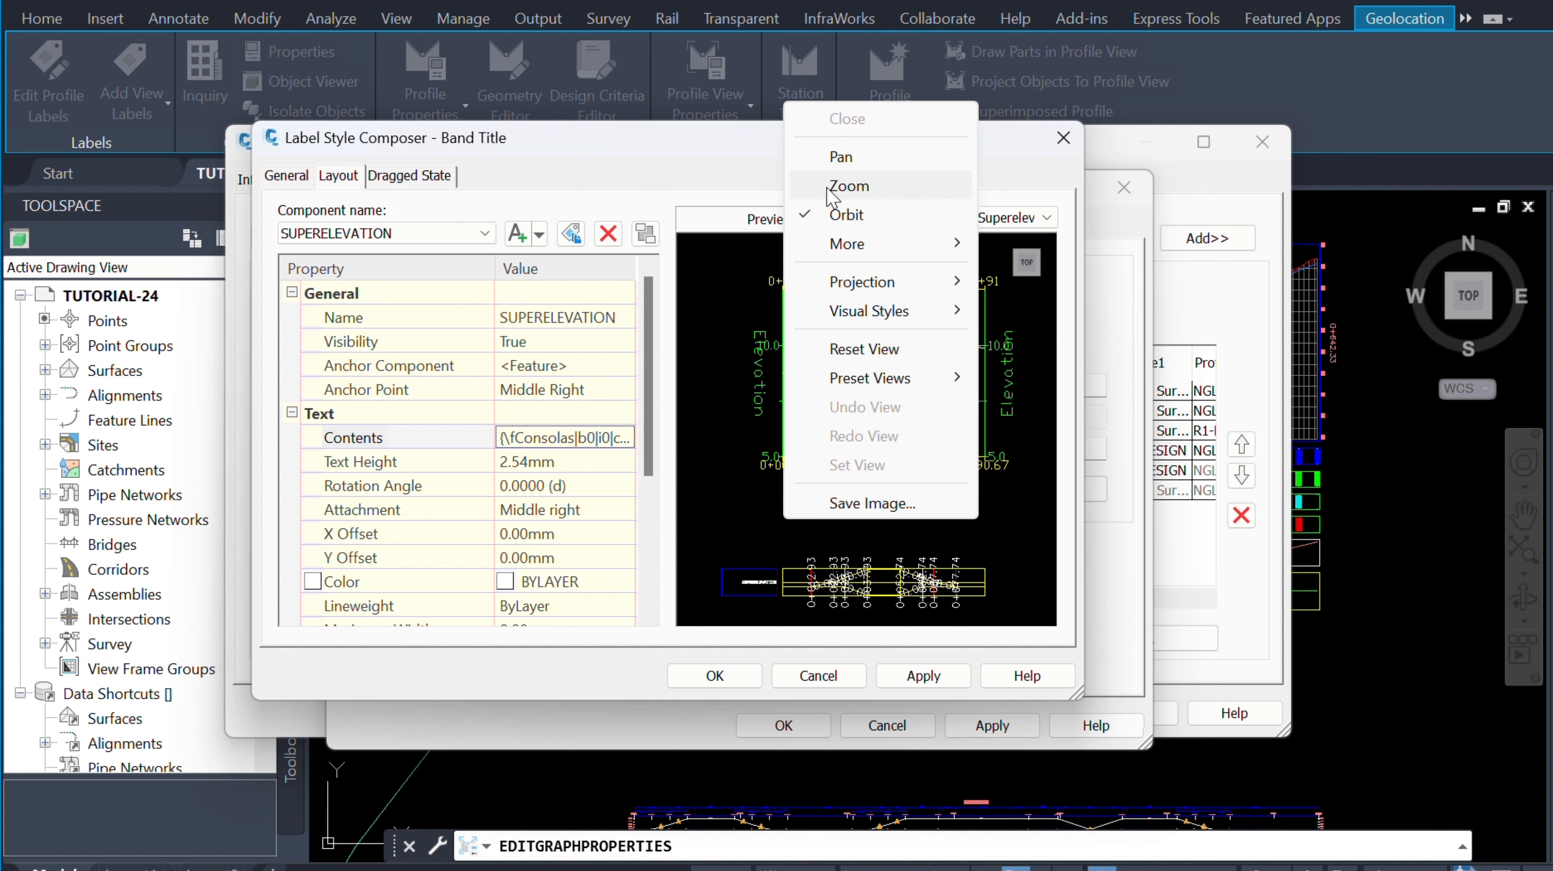
click(838, 159)
drag(835, 180, 744, 604)
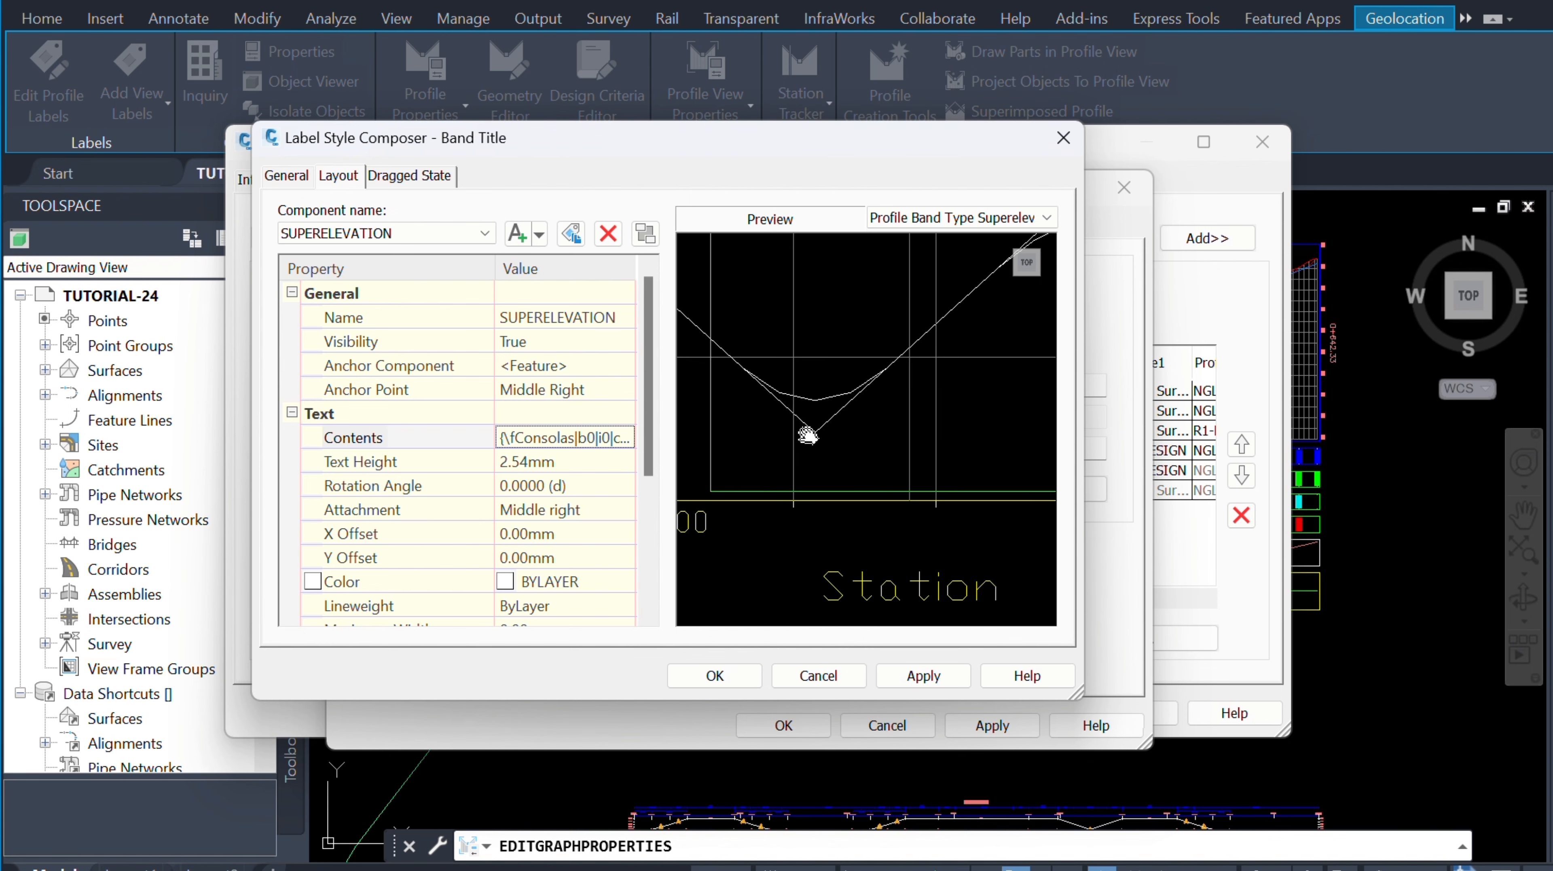
scroll(829, 409, down, 3)
drag(798, 520, 861, 369)
scroll(862, 378, up, 2)
scroll(862, 378, up, 2)
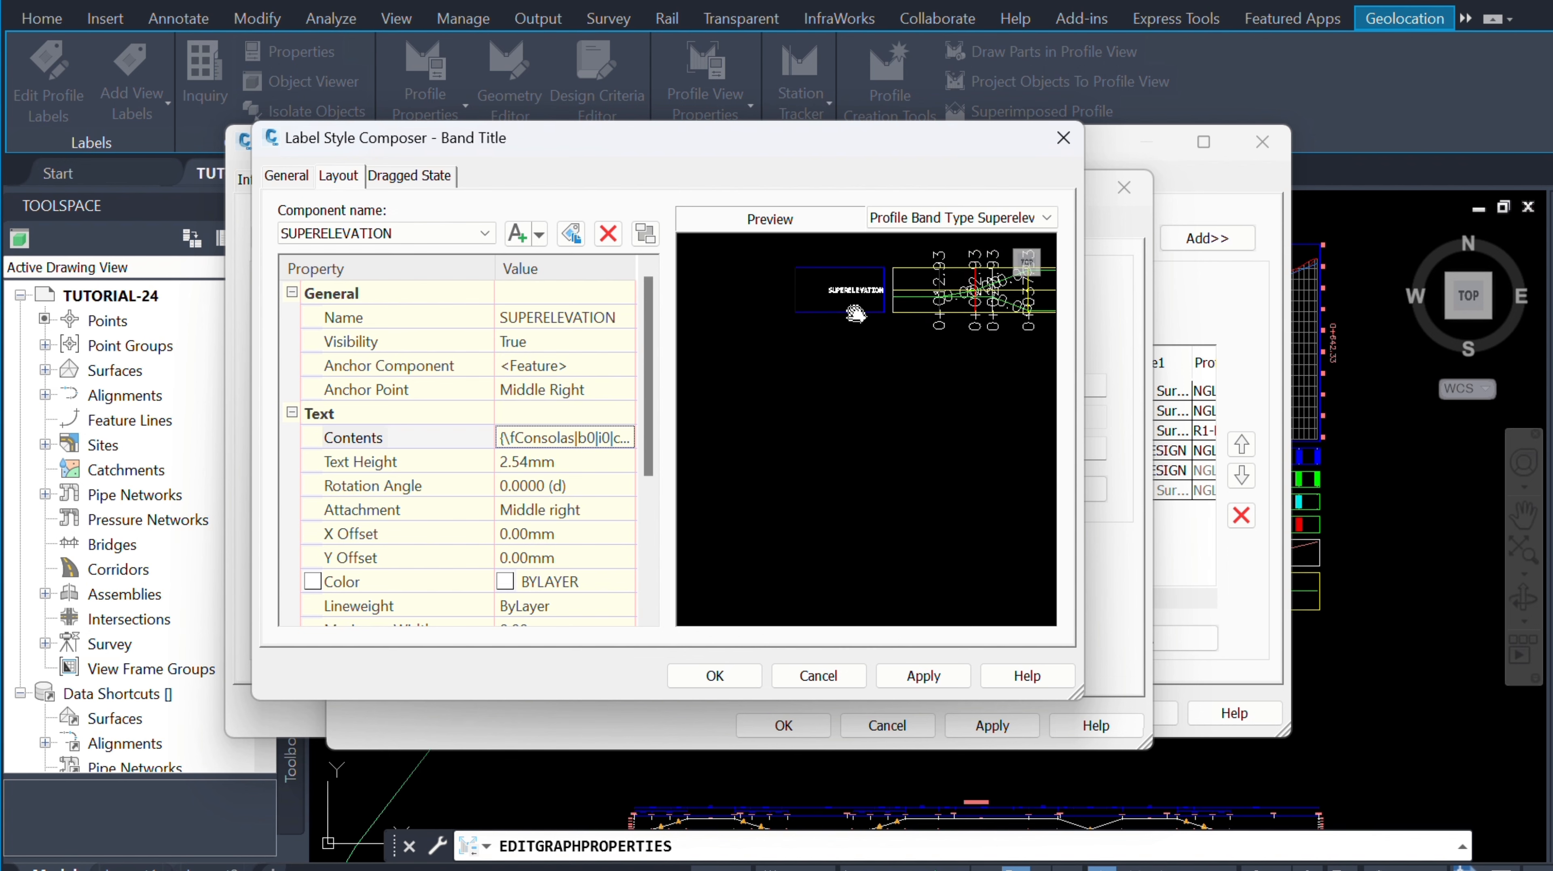
drag(858, 312, 857, 413)
scroll(859, 388, up, 2)
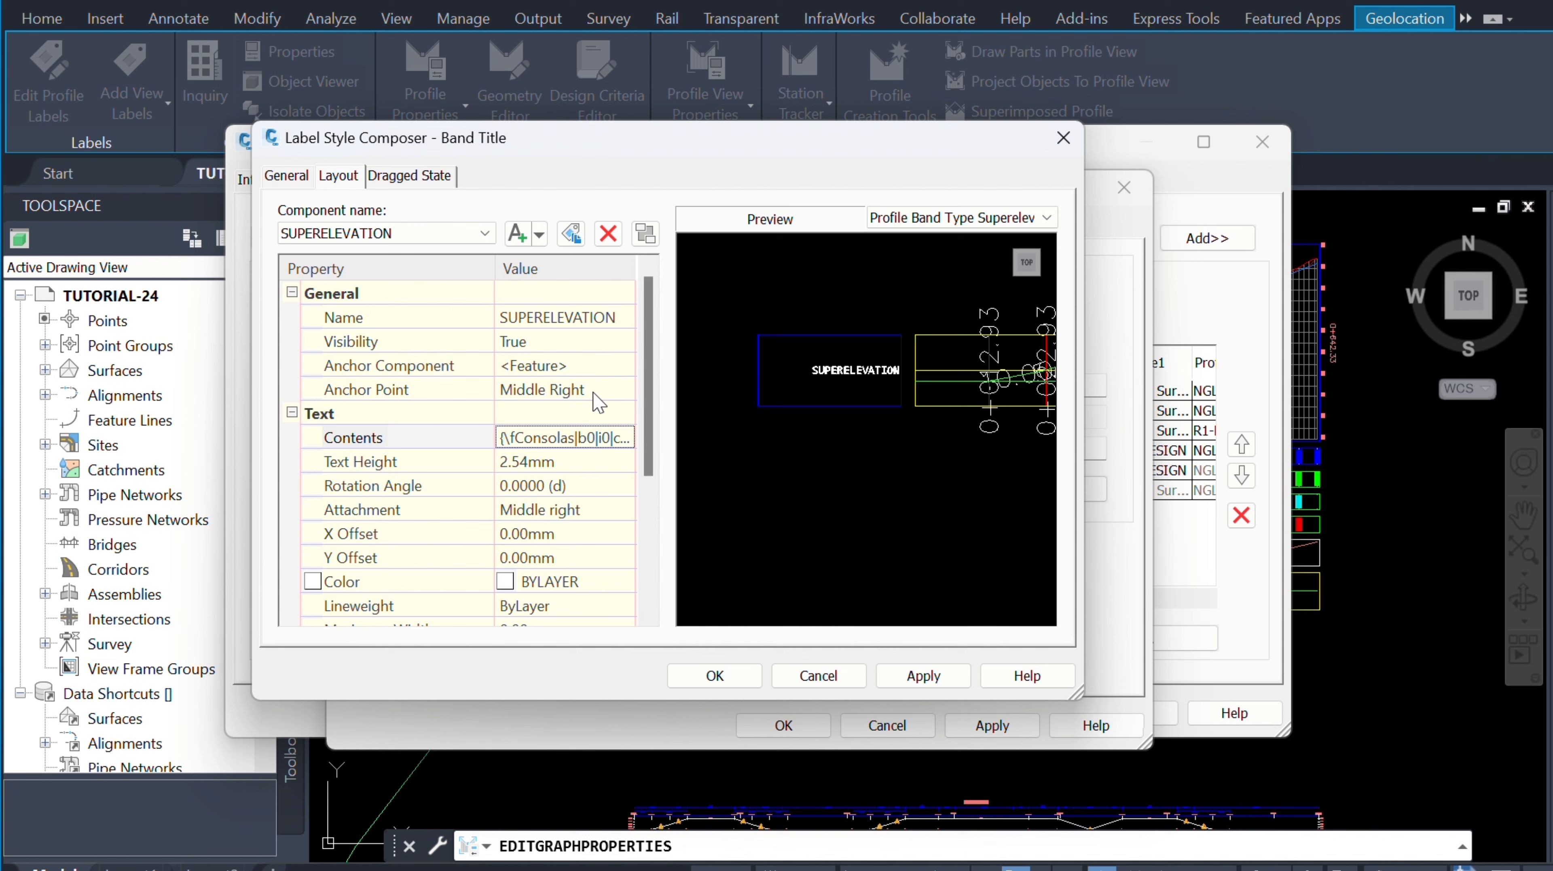
Step: Set the title component's anchor point to Middle Center and its text height to 5 mm
click(620, 395)
click(622, 390)
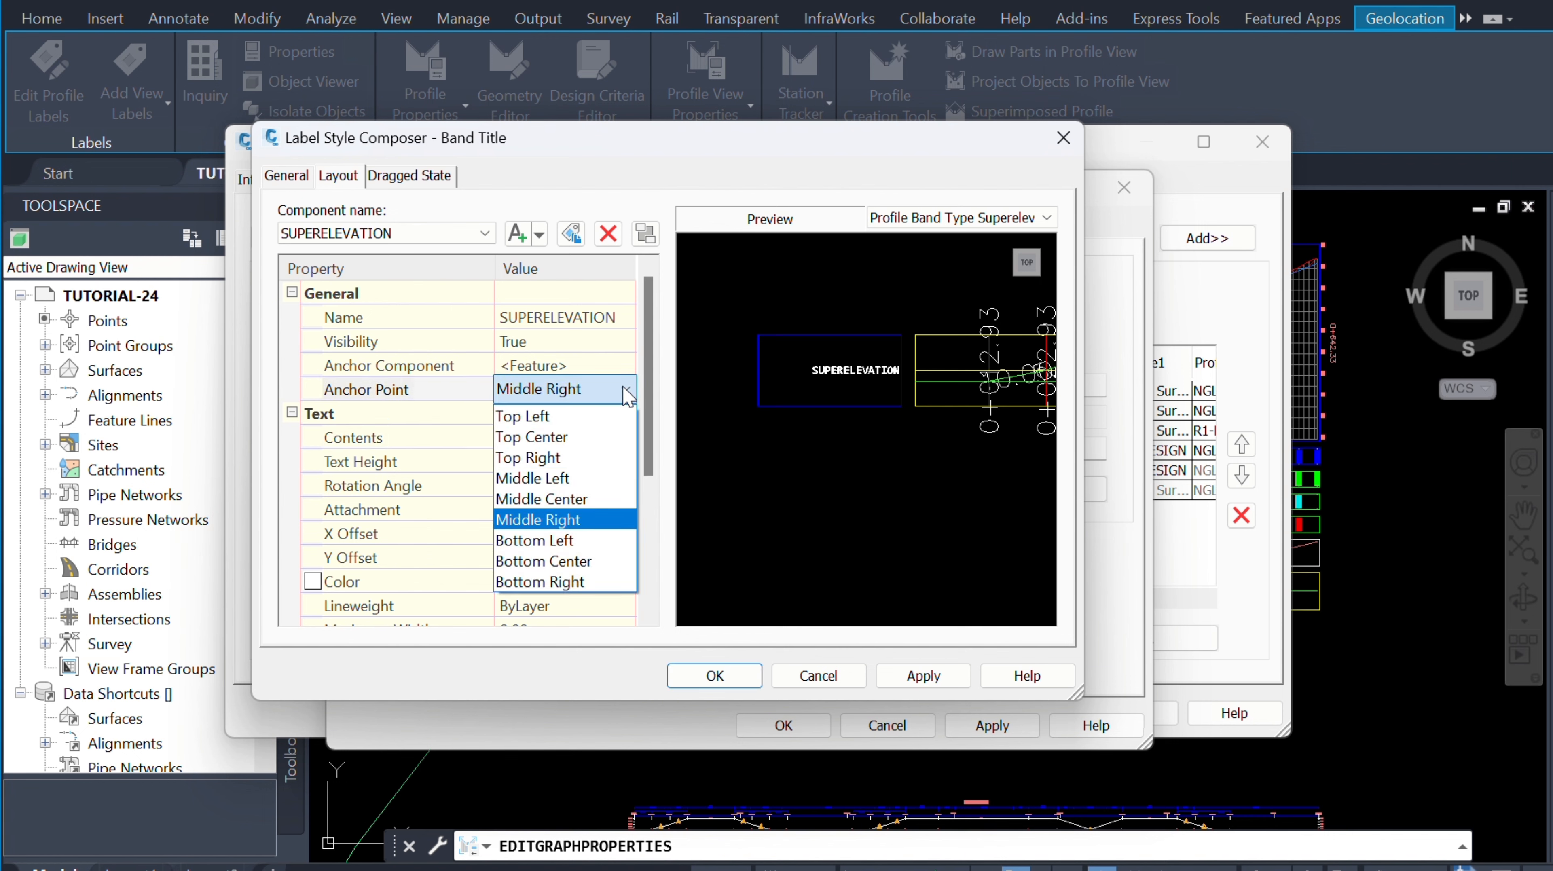
click(564, 495)
click(563, 462)
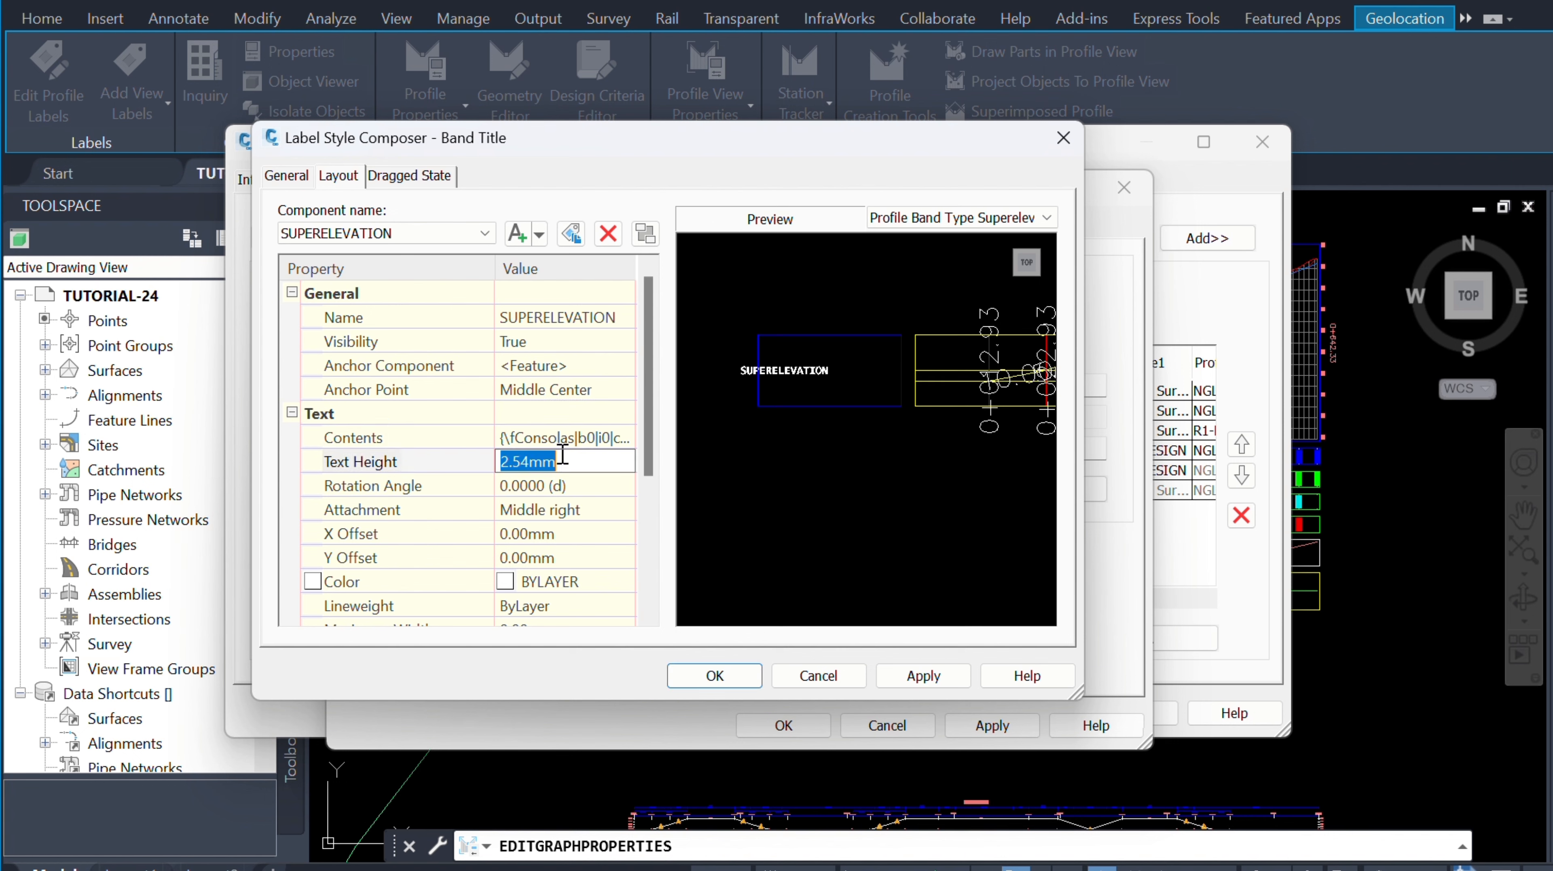
text(5)
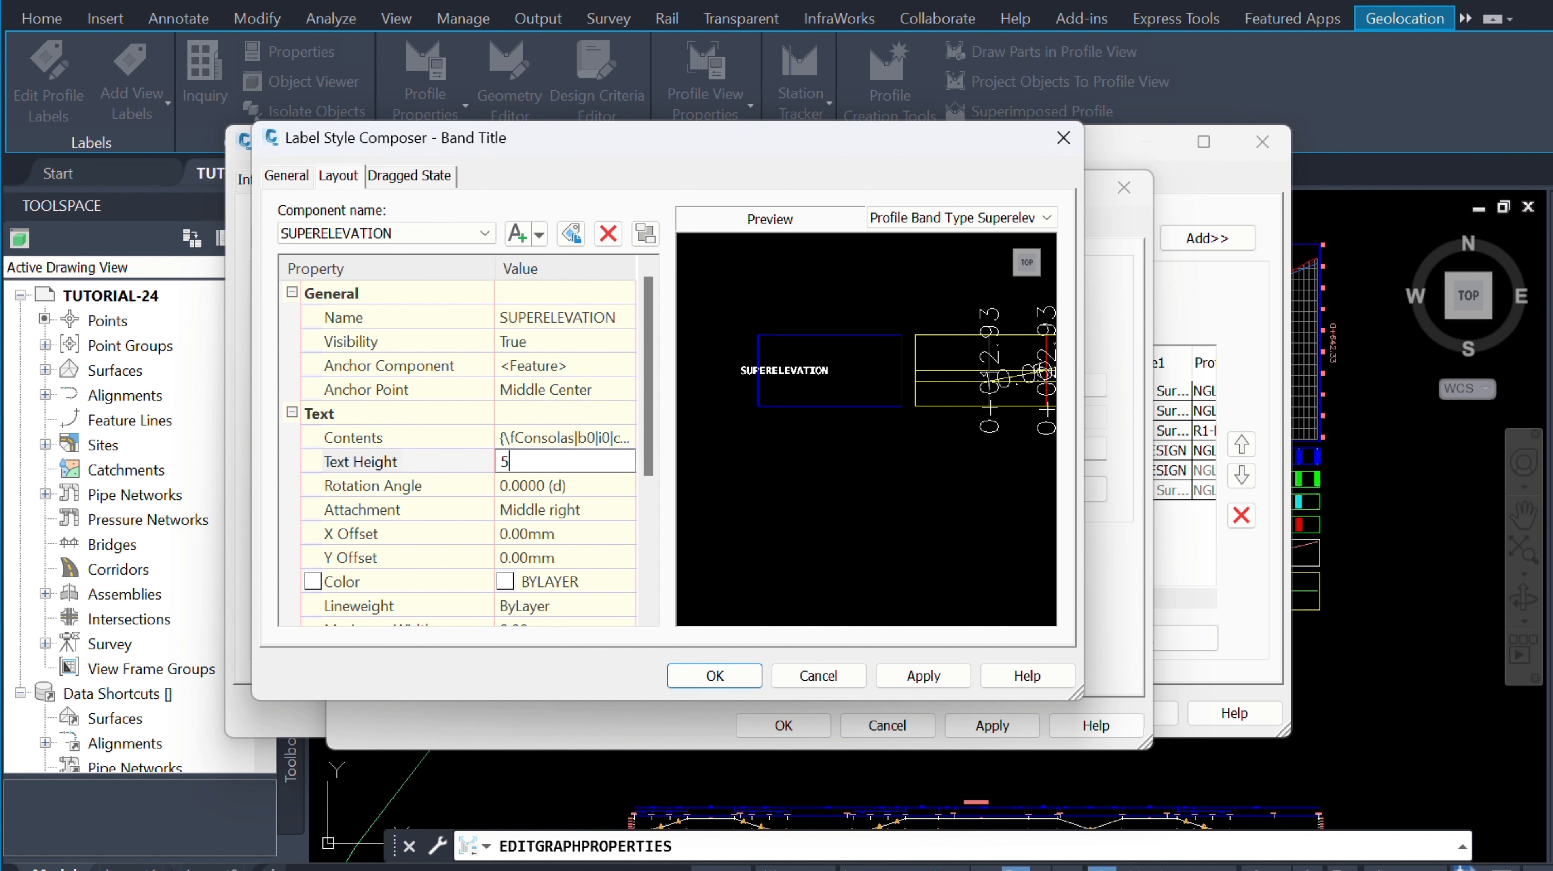
click(589, 492)
Step: Set the SUPERELEVATION title component's attachment to Middle center, then apply and accept the title label
click(595, 511)
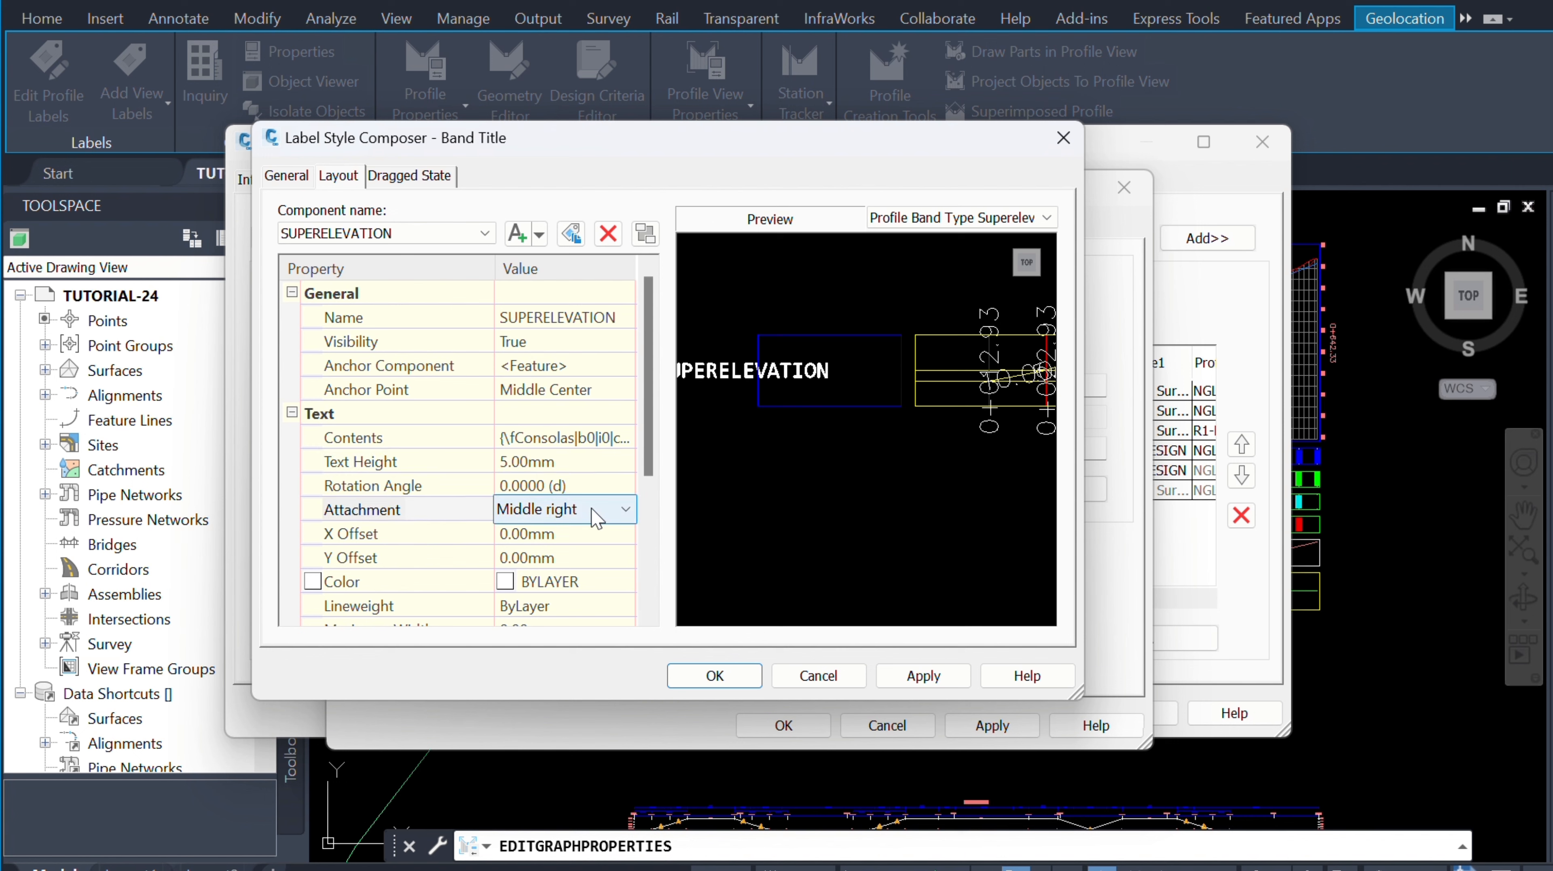
click(595, 510)
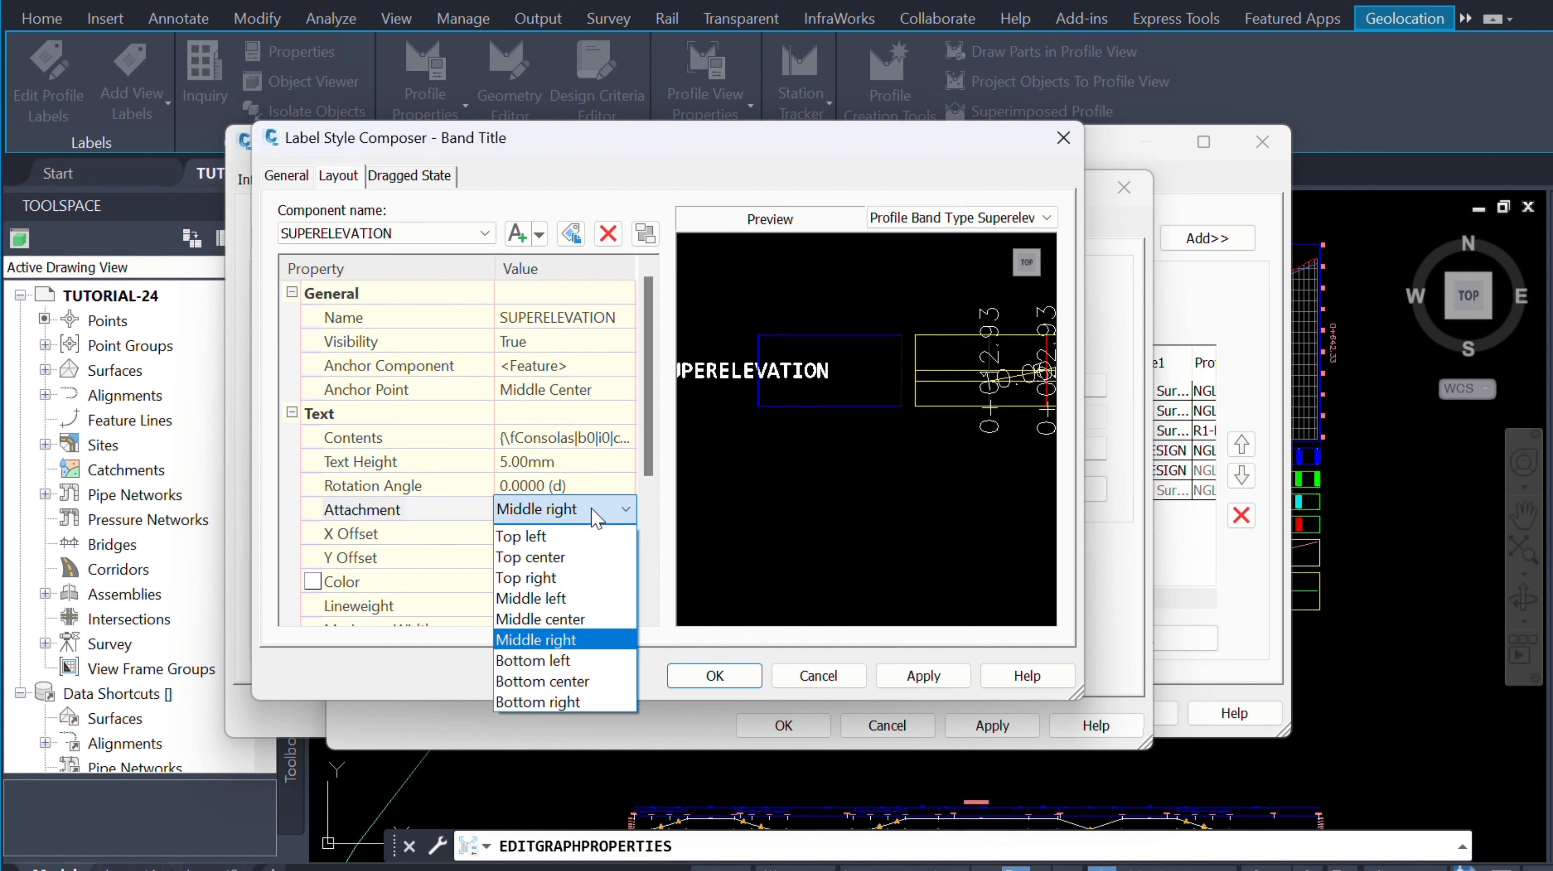
click(574, 620)
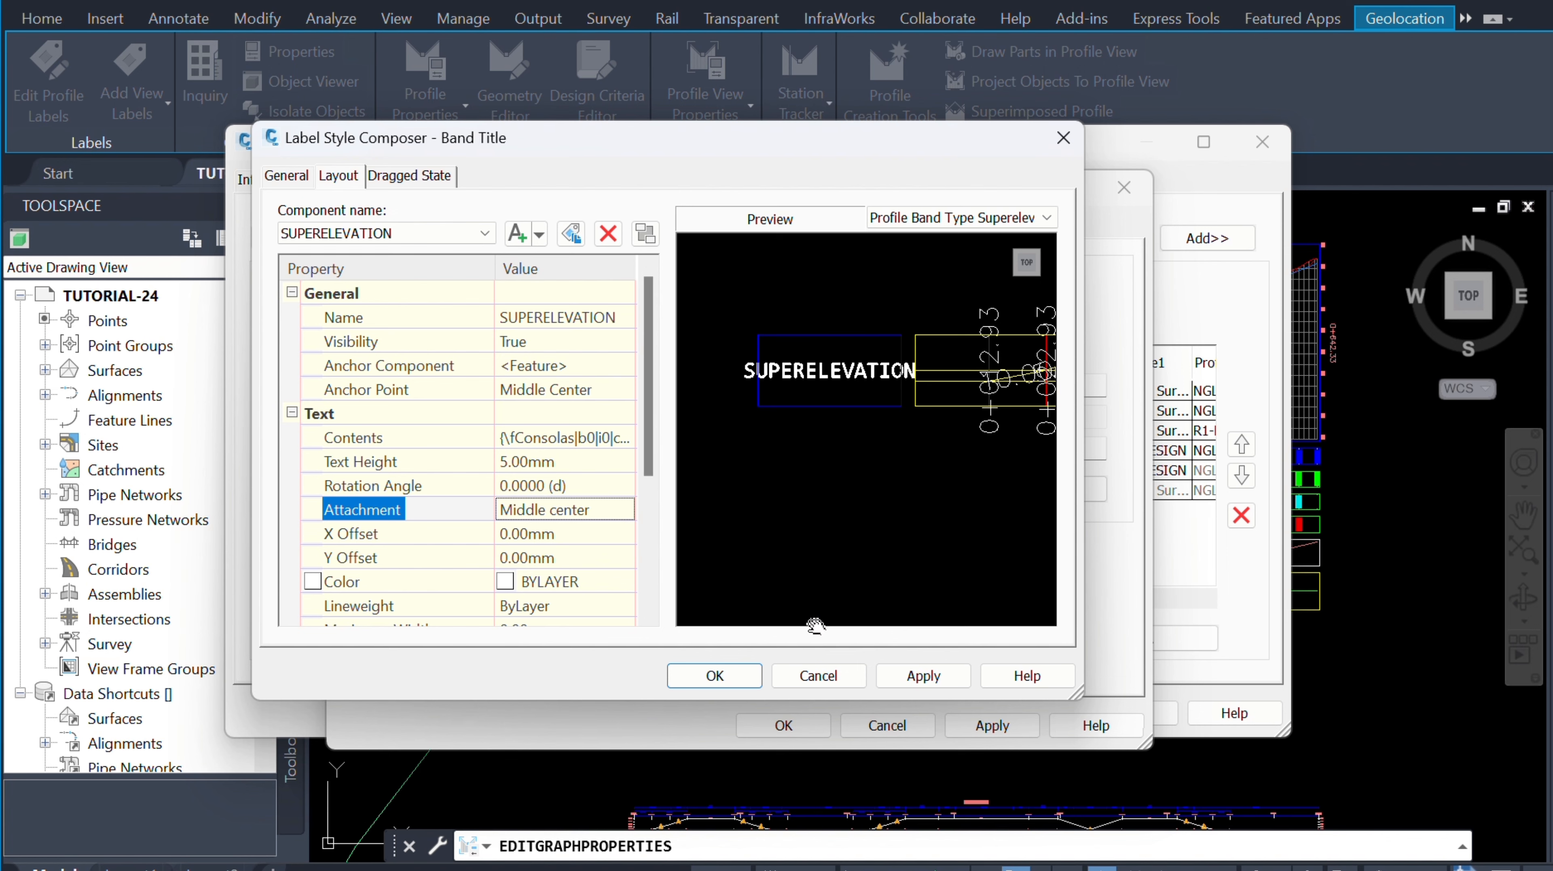
click(925, 677)
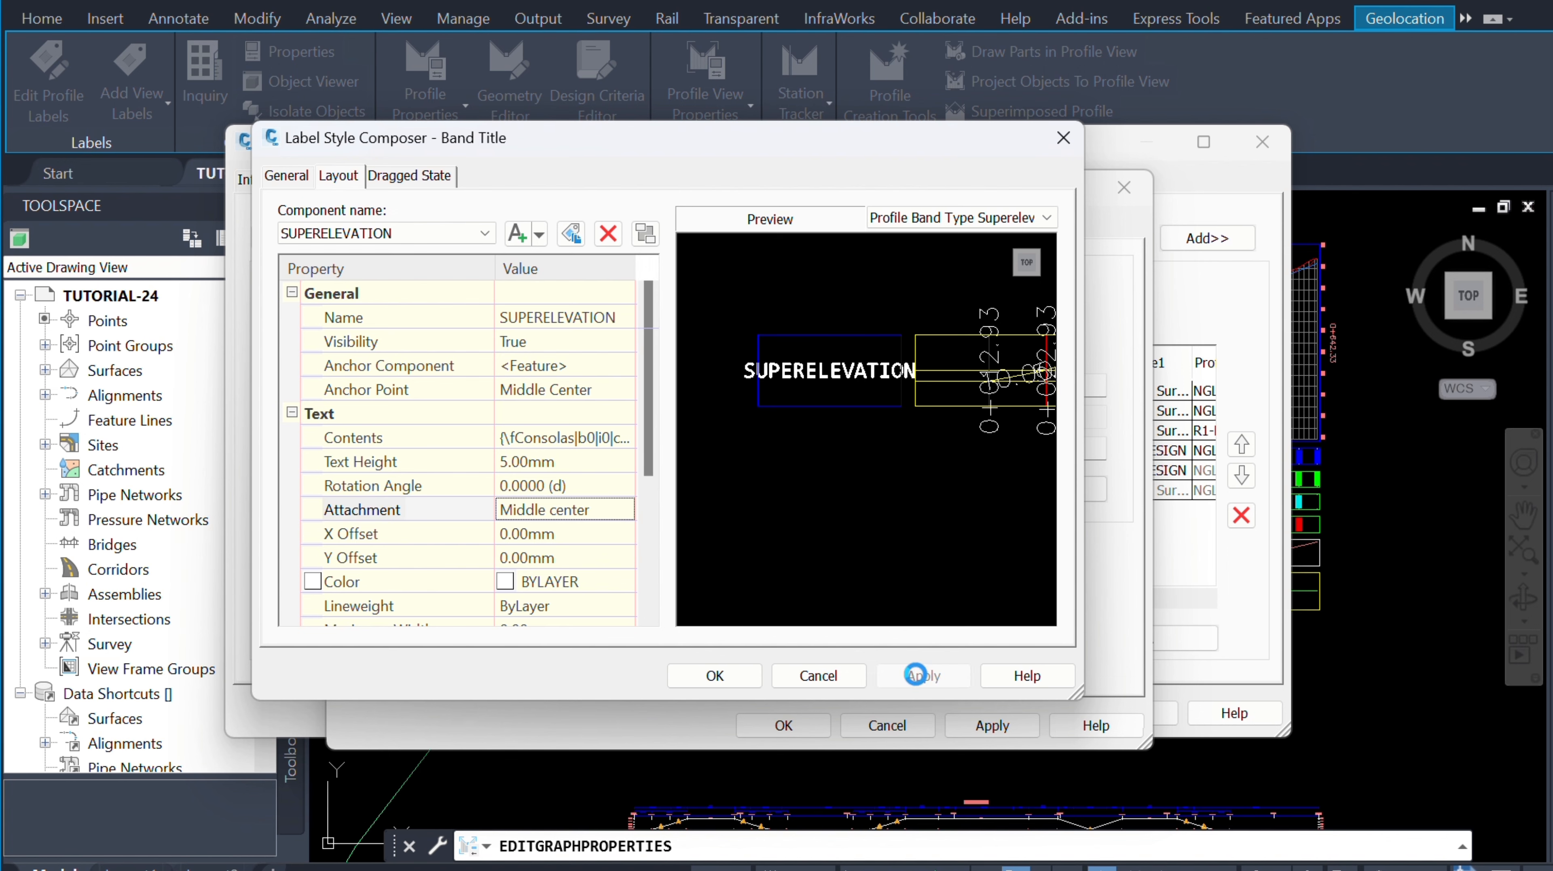
click(717, 677)
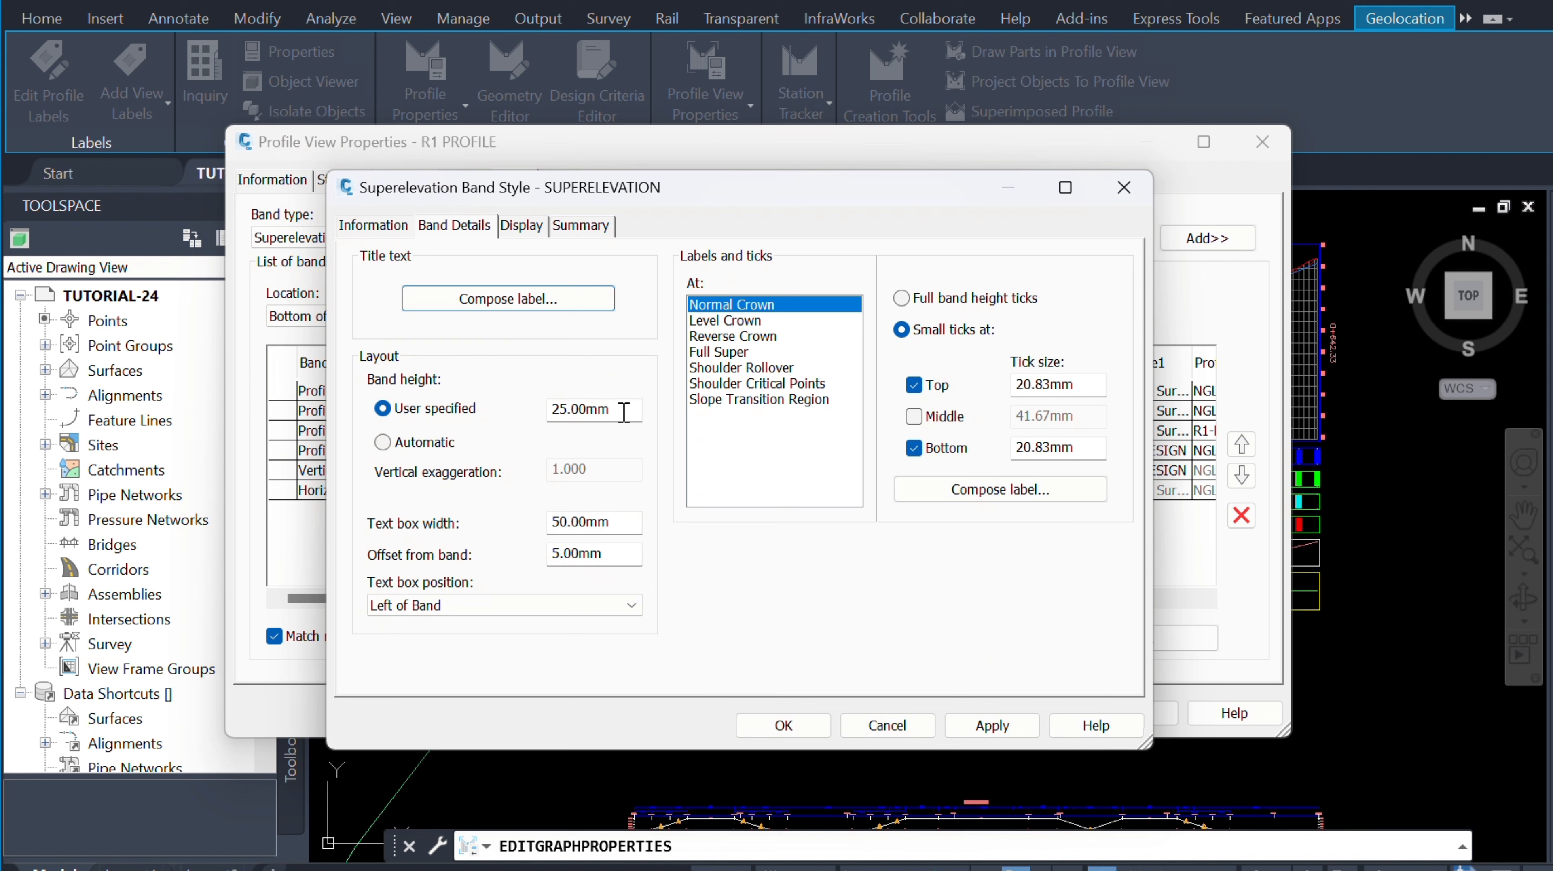
Step: Set the band height to 50 mm and the text box width to 90 mm, and apply the band style changes
drag(623, 412, 546, 413)
text(50)
click(623, 523)
drag(623, 523, 551, 526)
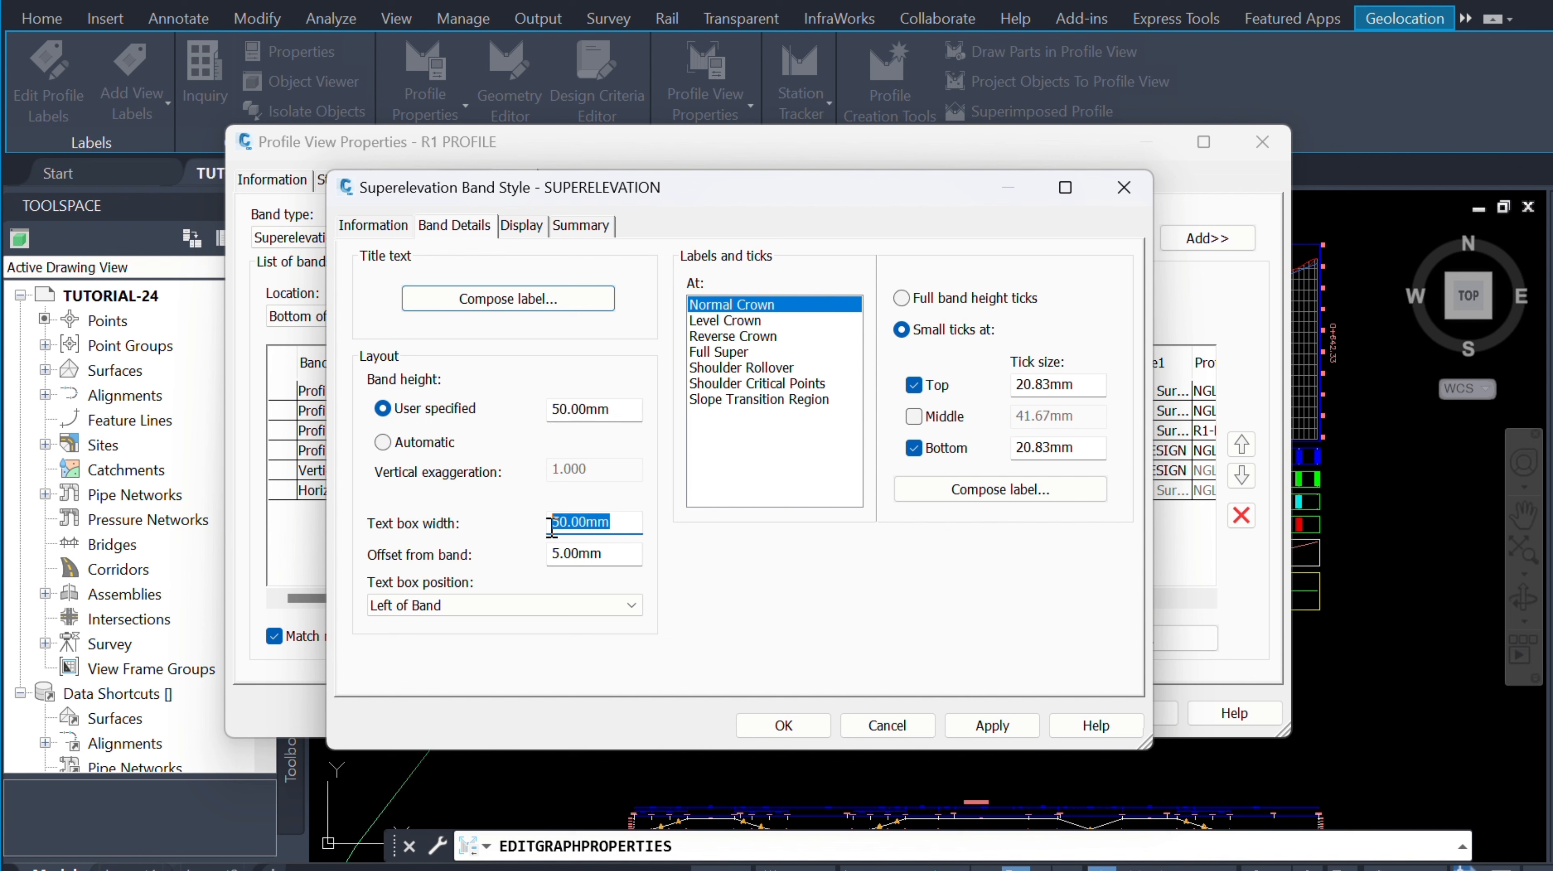
text(90)
click(992, 726)
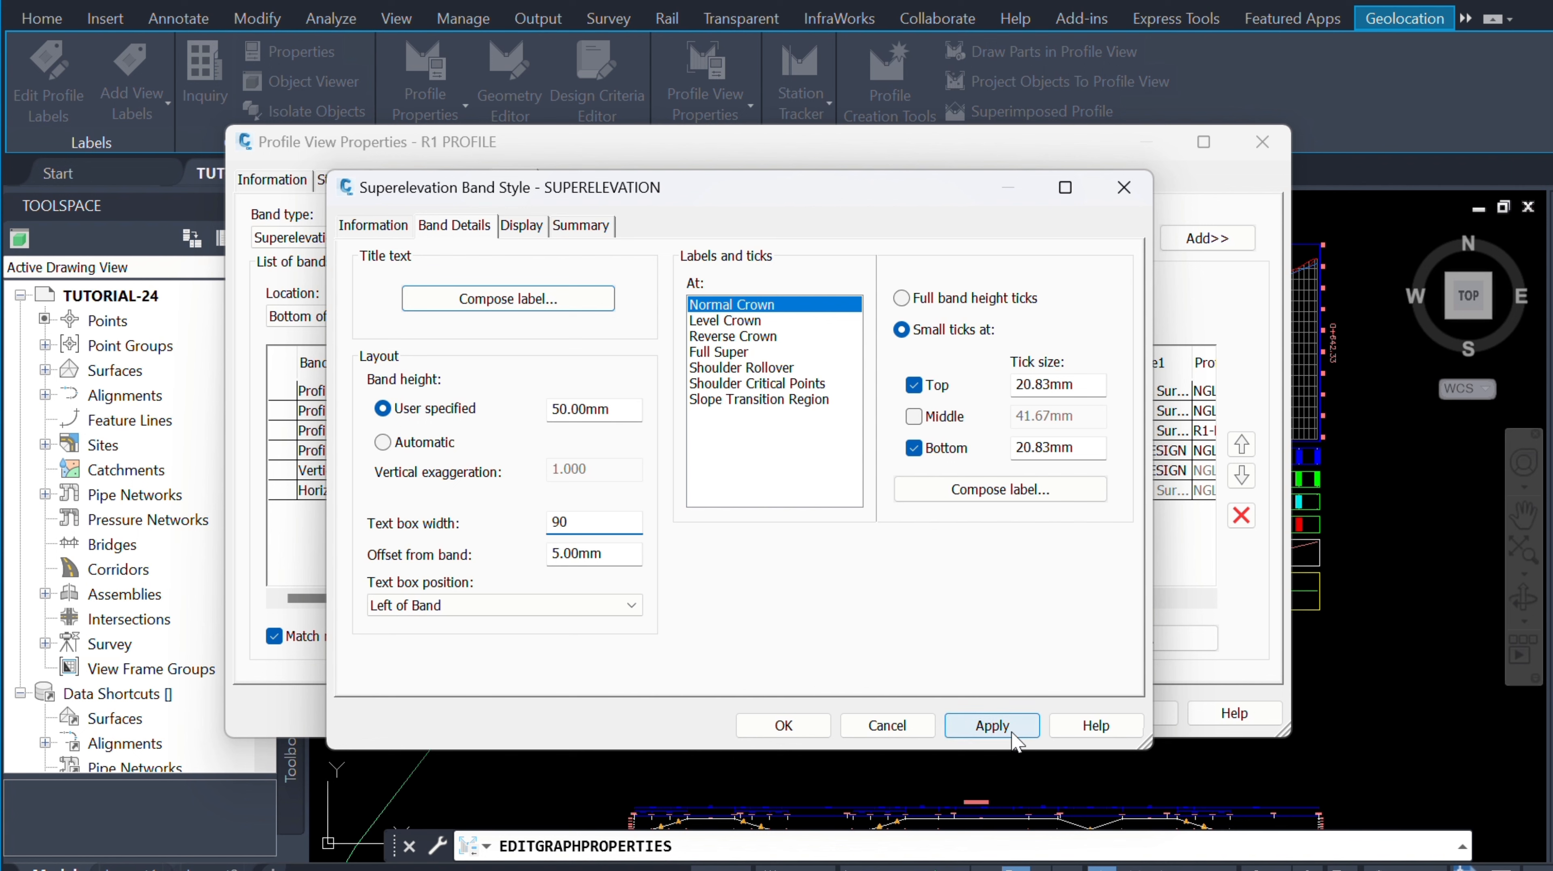
click(496, 294)
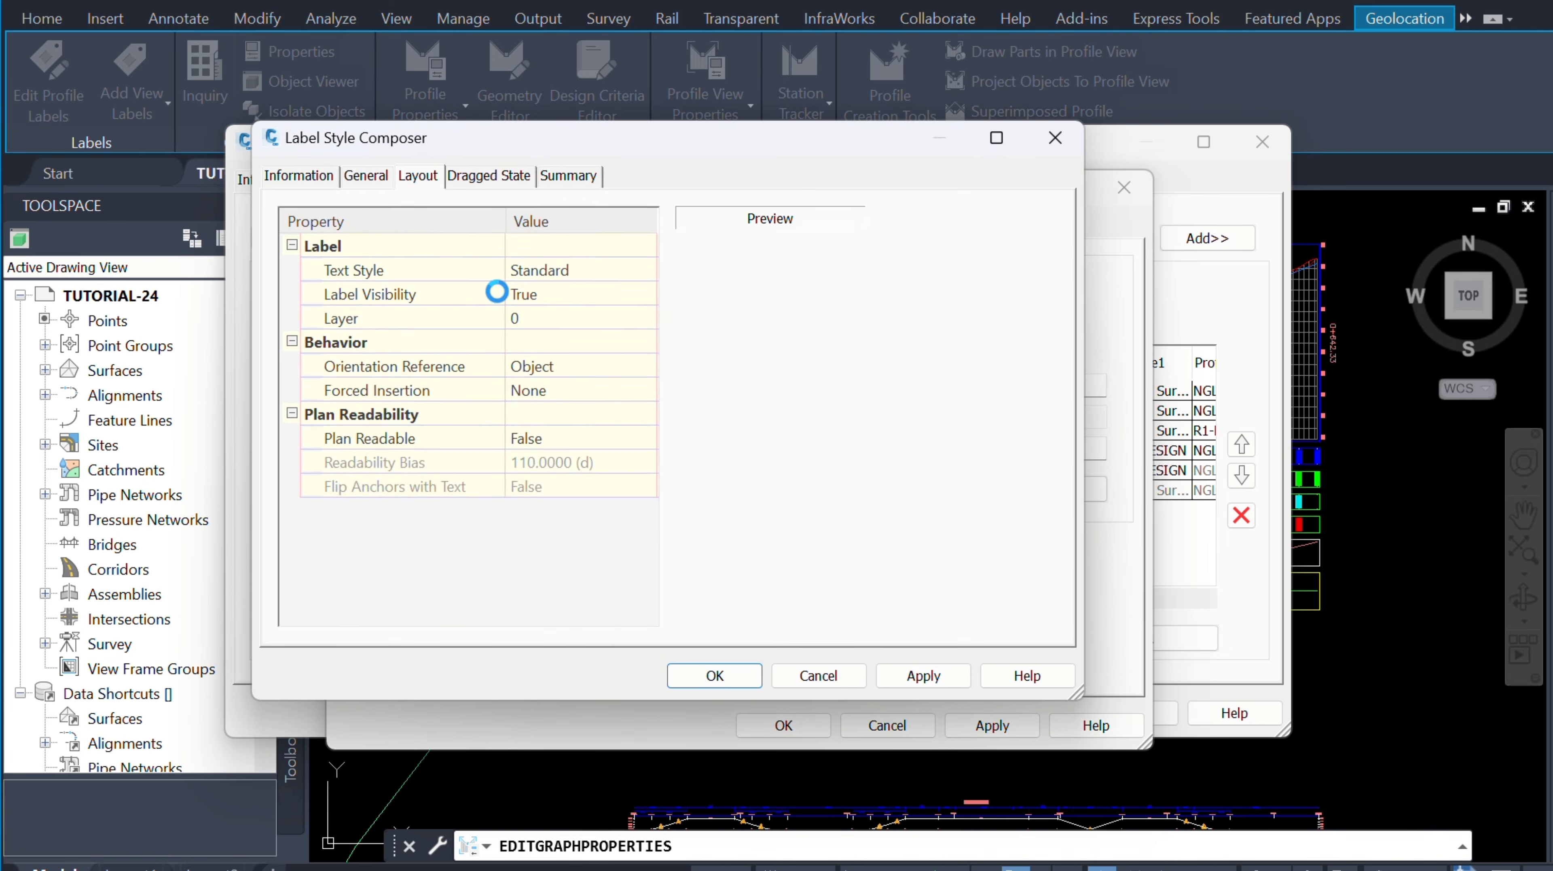
click(720, 677)
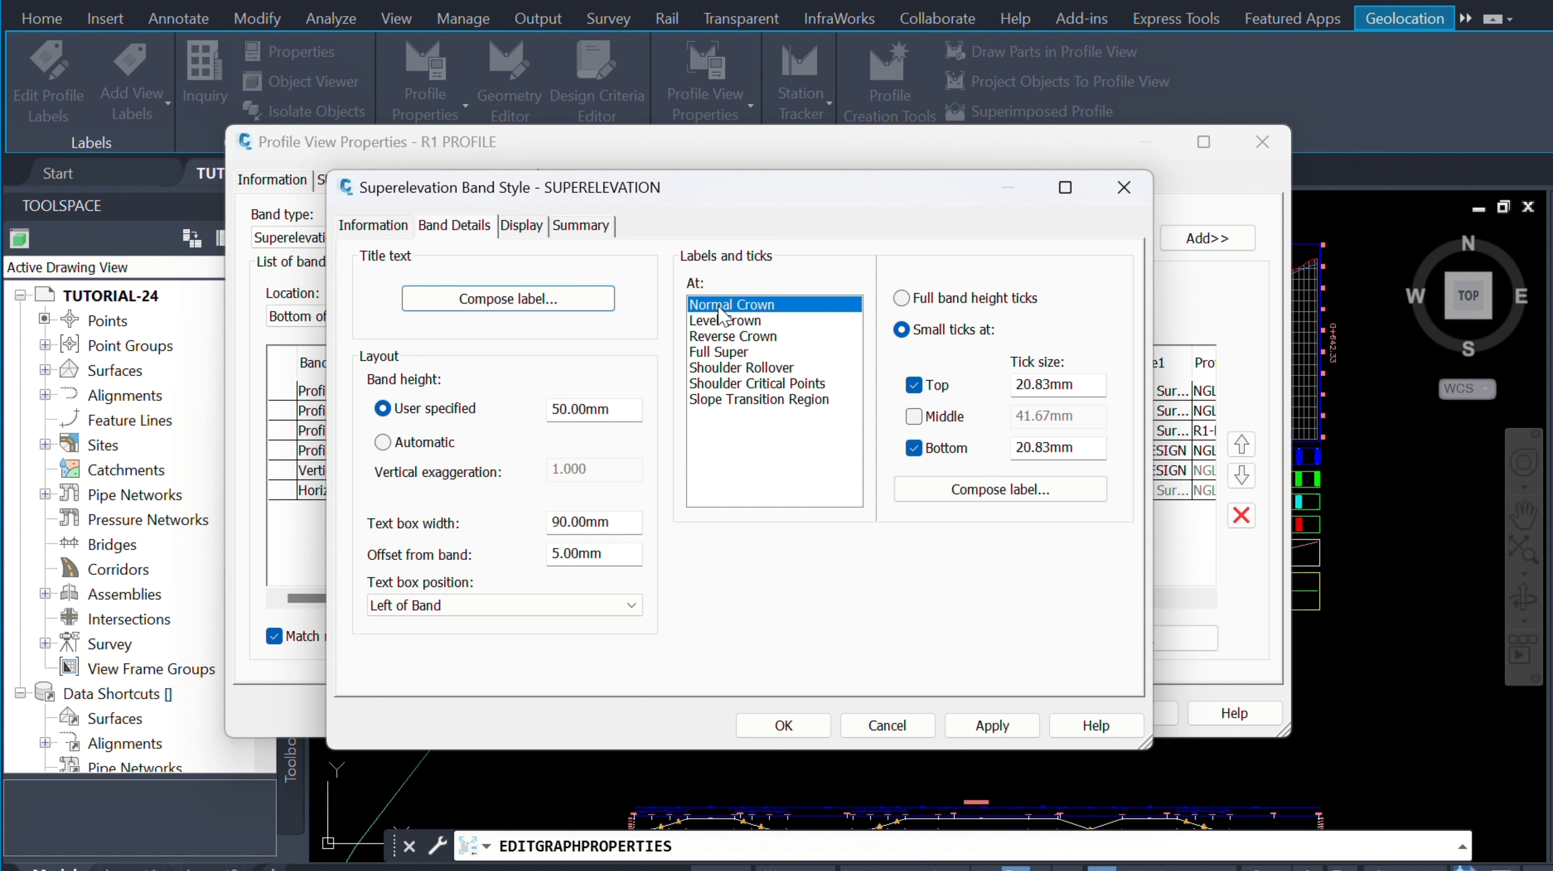
click(725, 321)
click(729, 336)
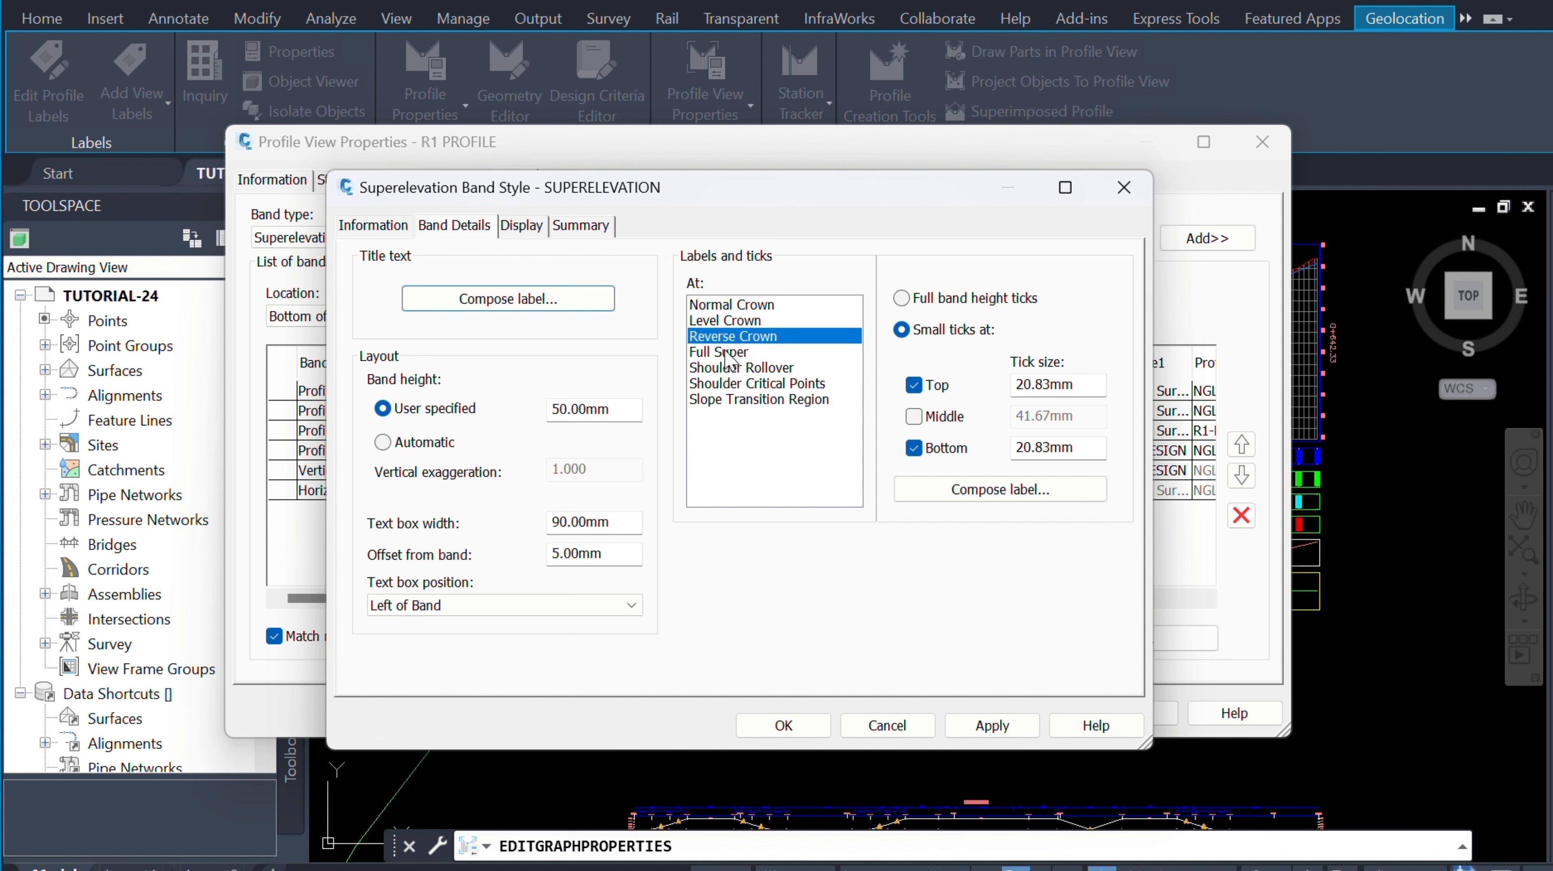
click(727, 352)
click(730, 368)
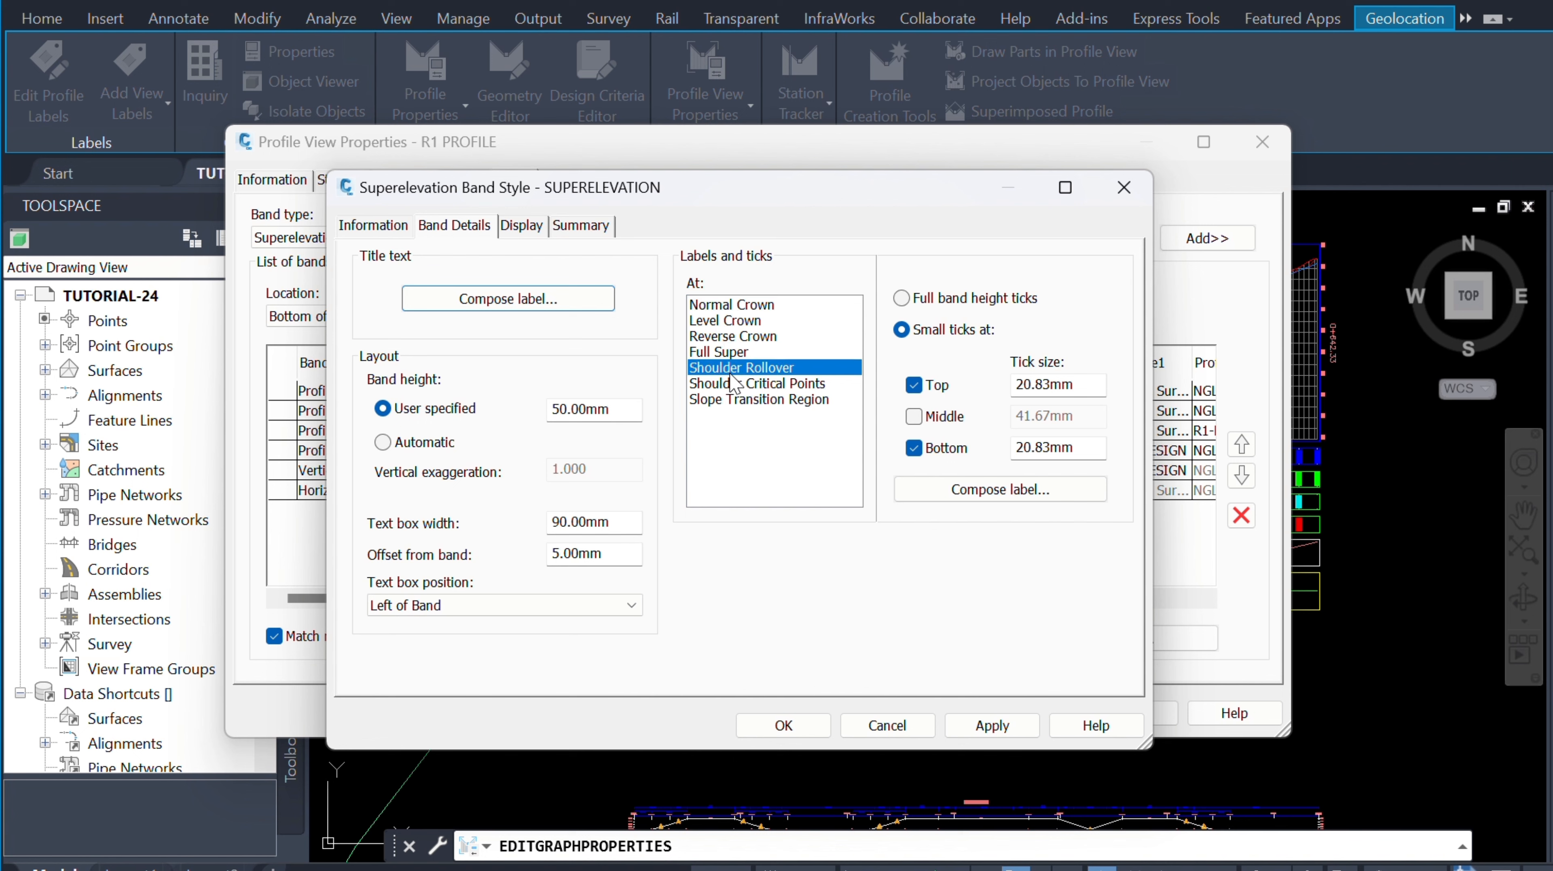
Step: Open the Normal Crown label for composing and choose Band Middle as its Station Value component's anchor point
click(718, 305)
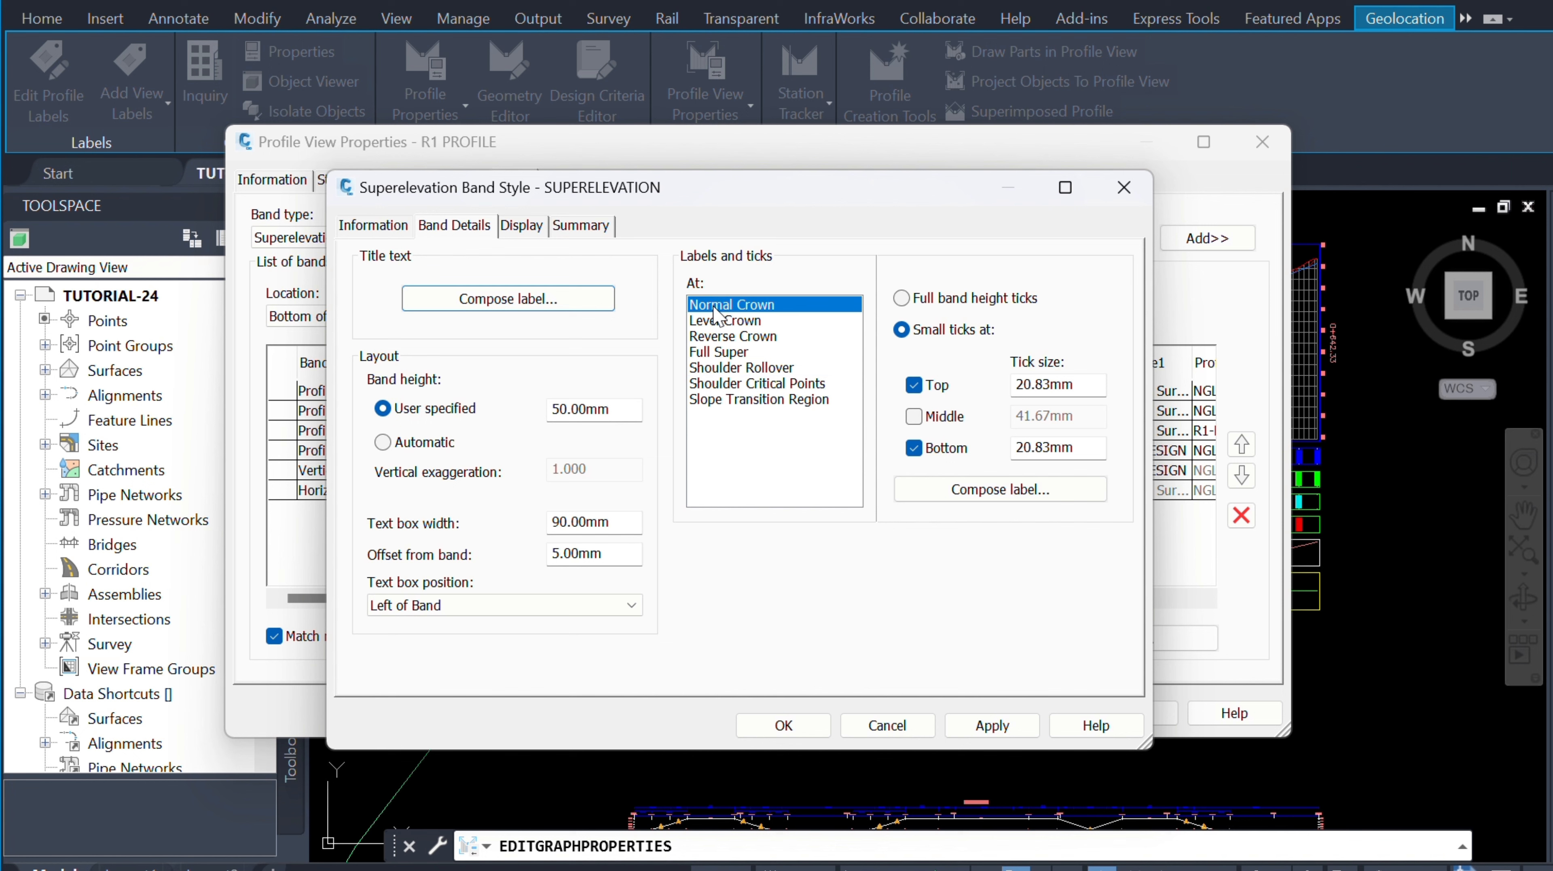
click(994, 491)
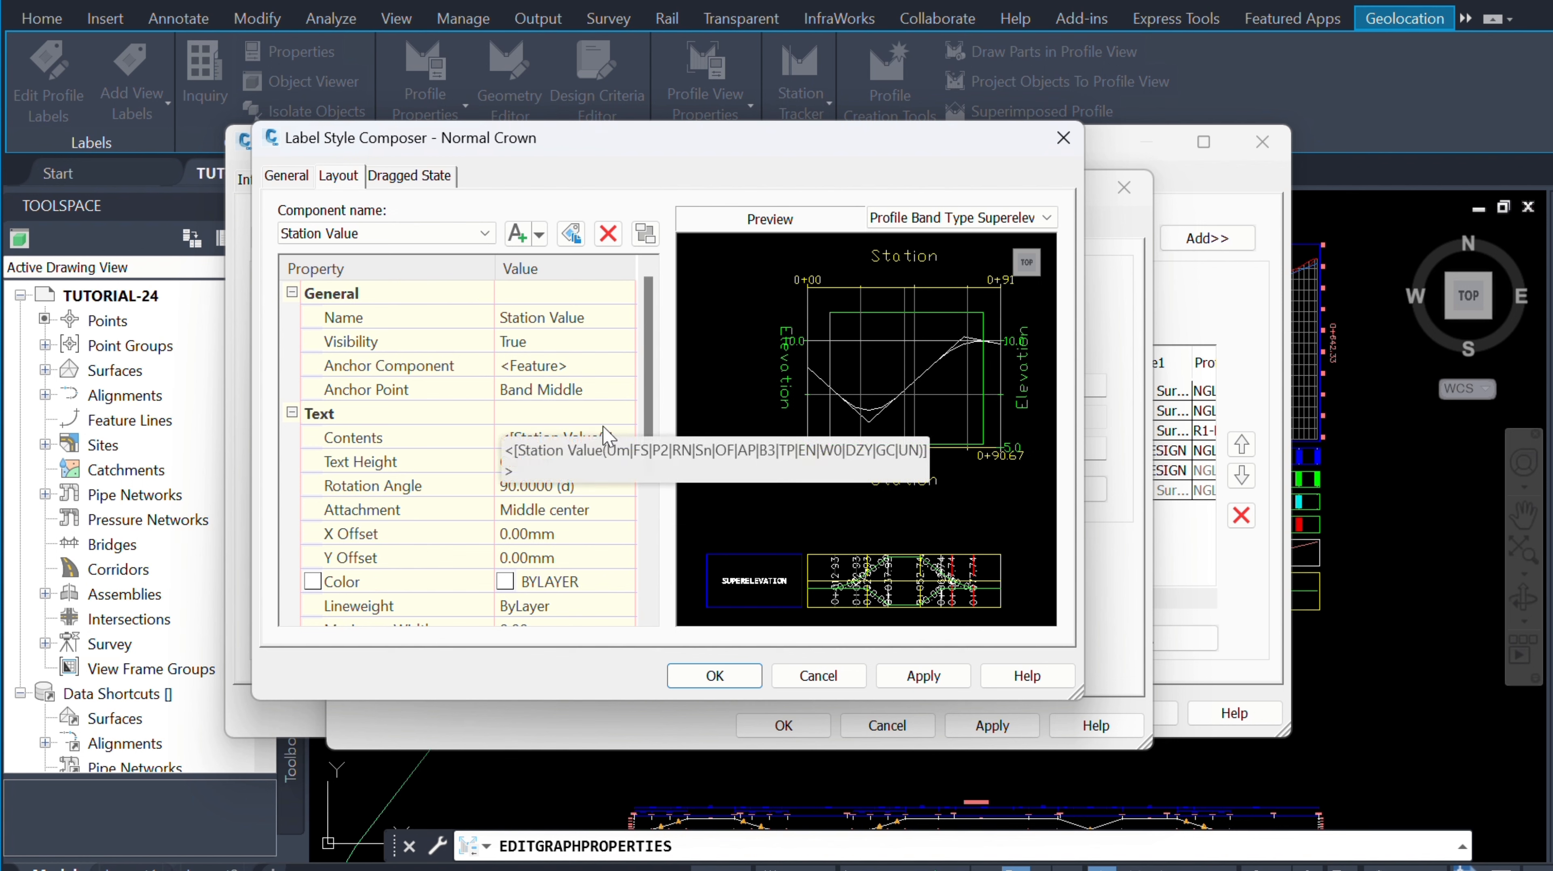
click(593, 392)
click(622, 390)
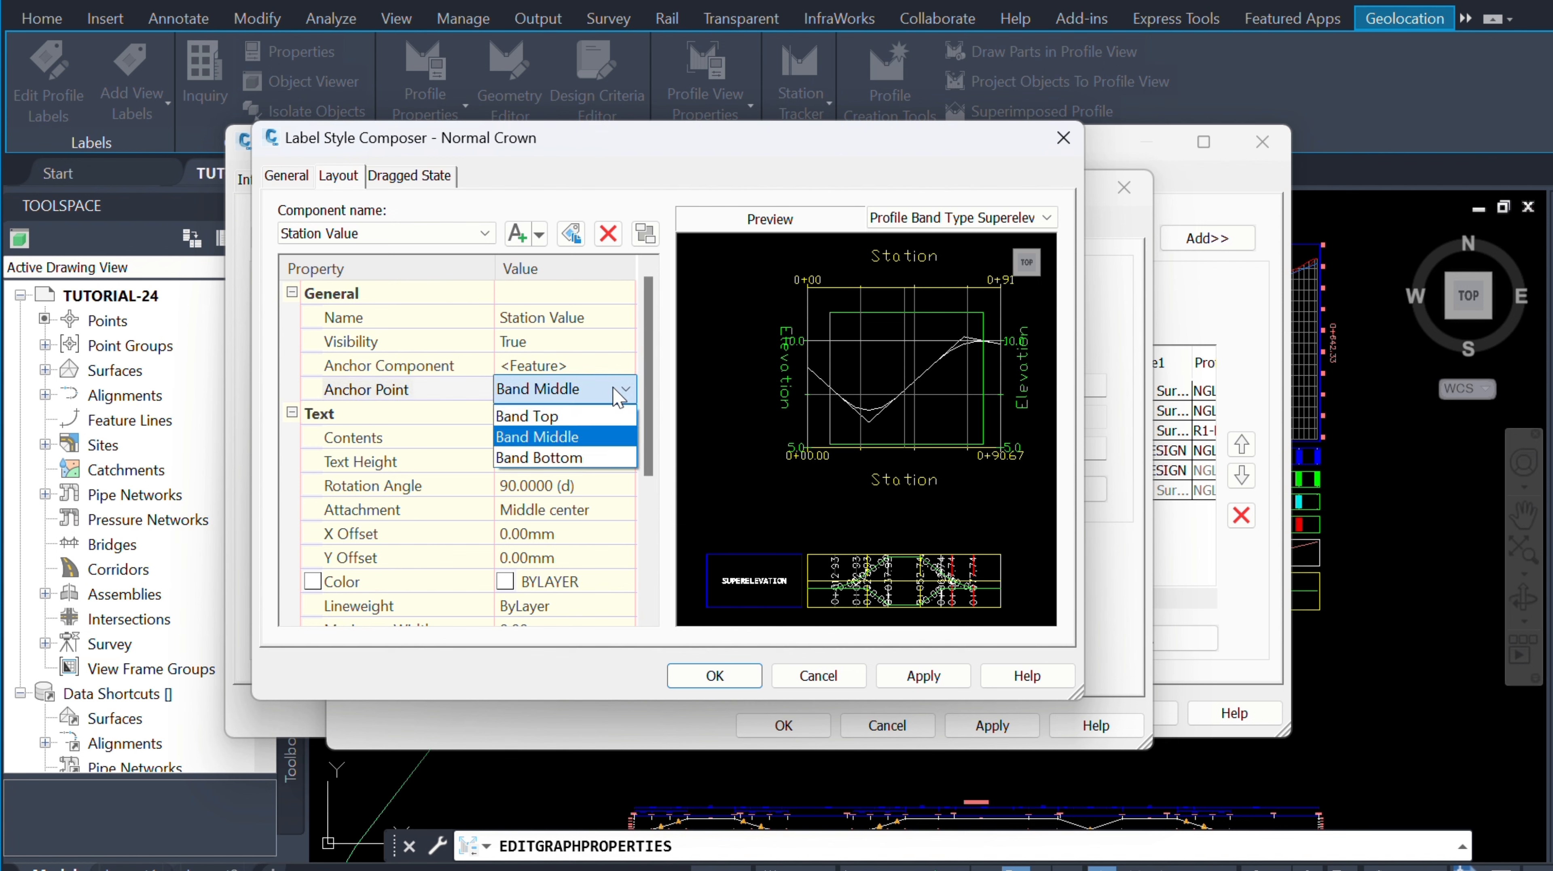
click(554, 438)
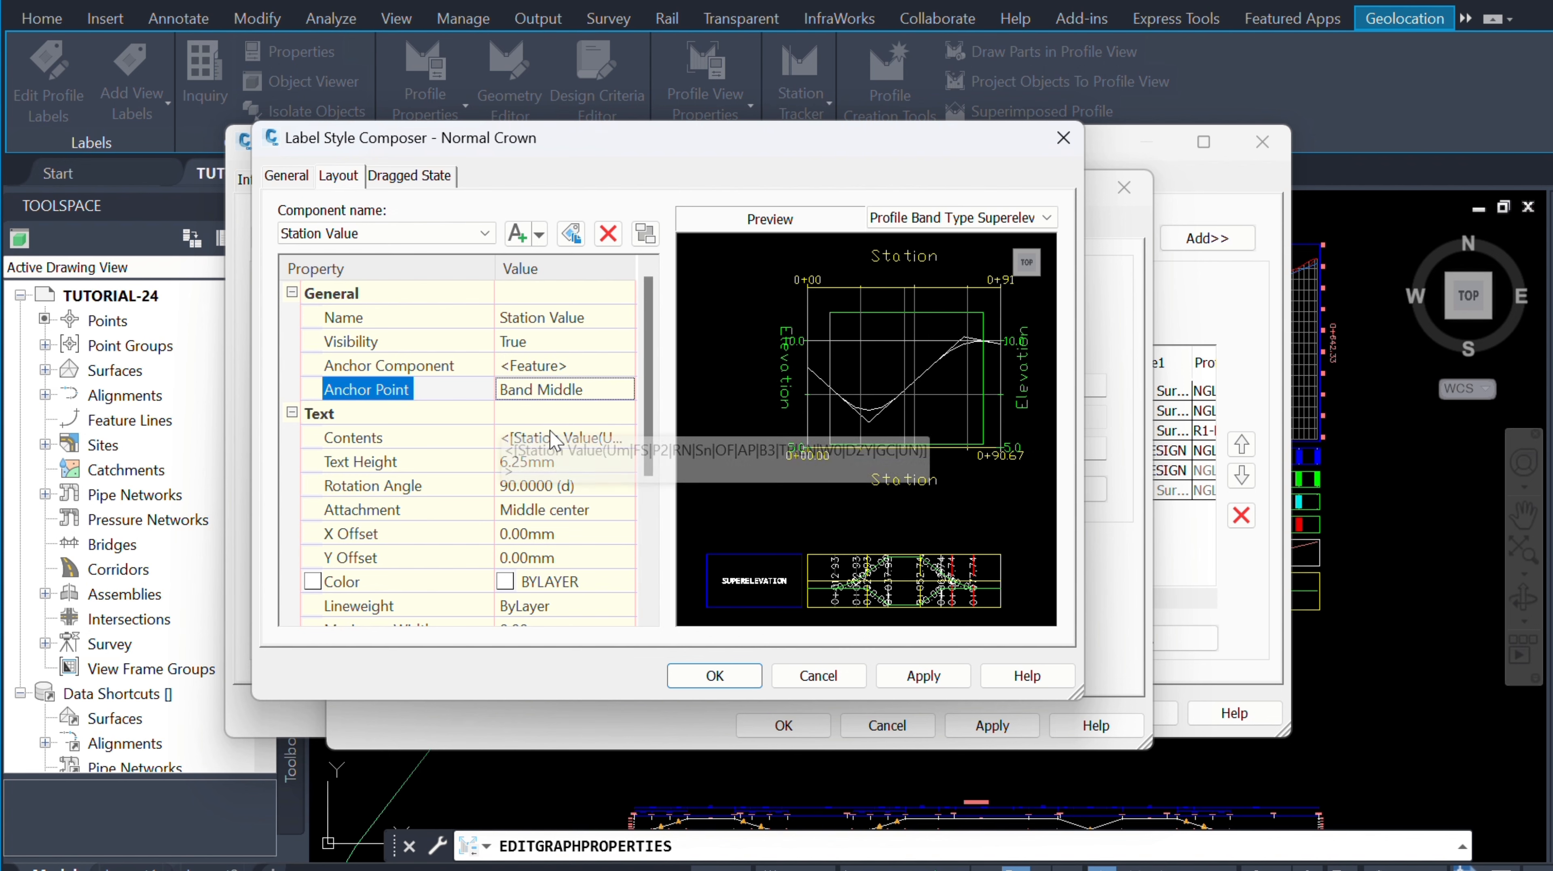
Step: Replace the Station Value component's text contents with NORMAL CROWN
click(628, 439)
click(621, 437)
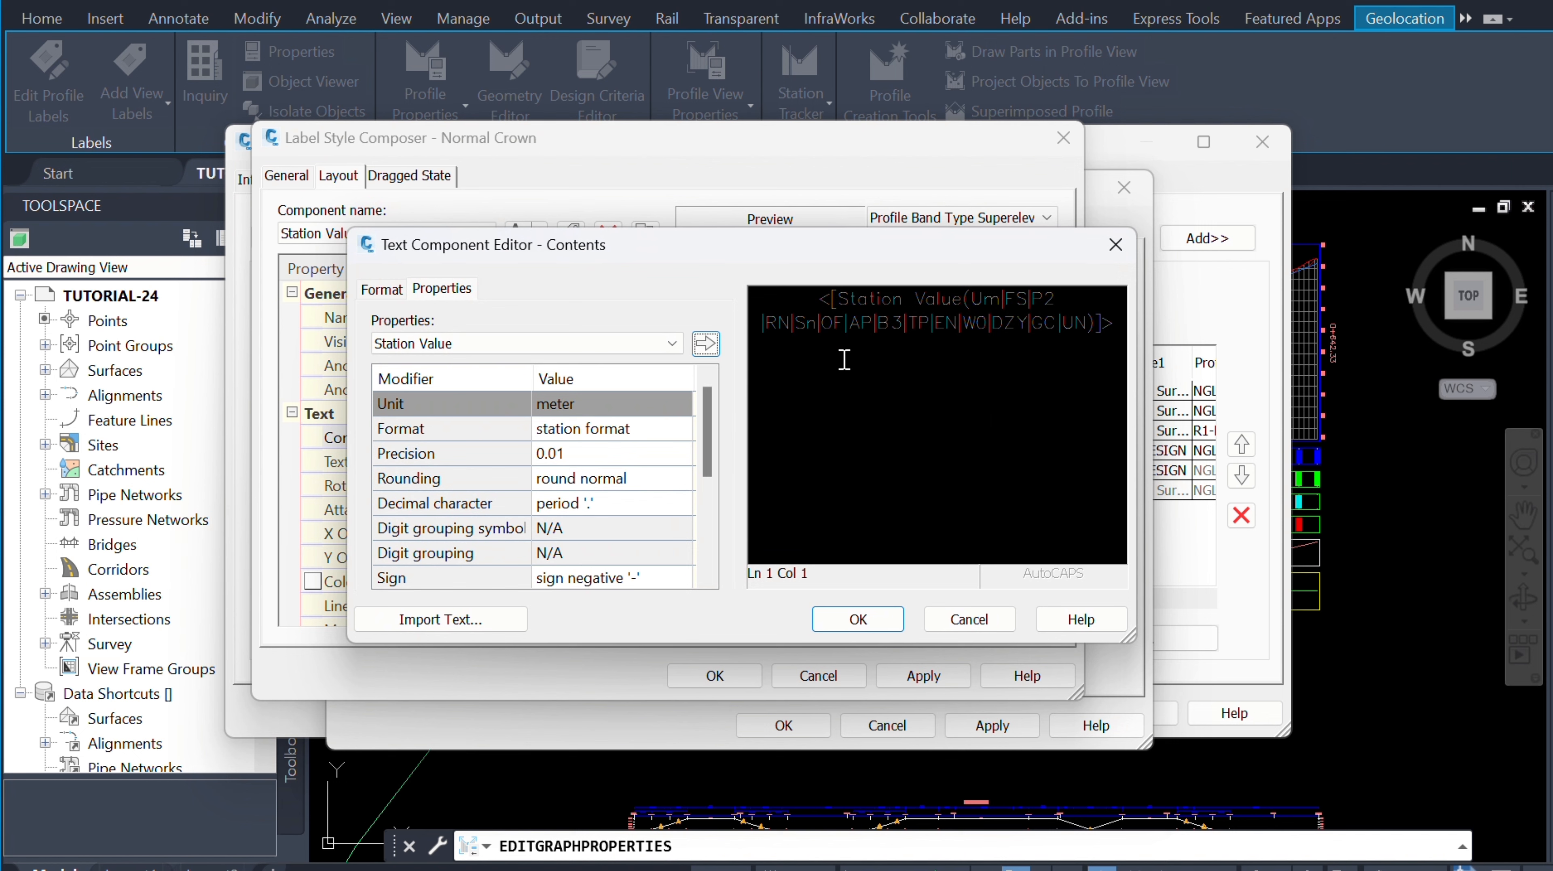
key(ctrl+a)
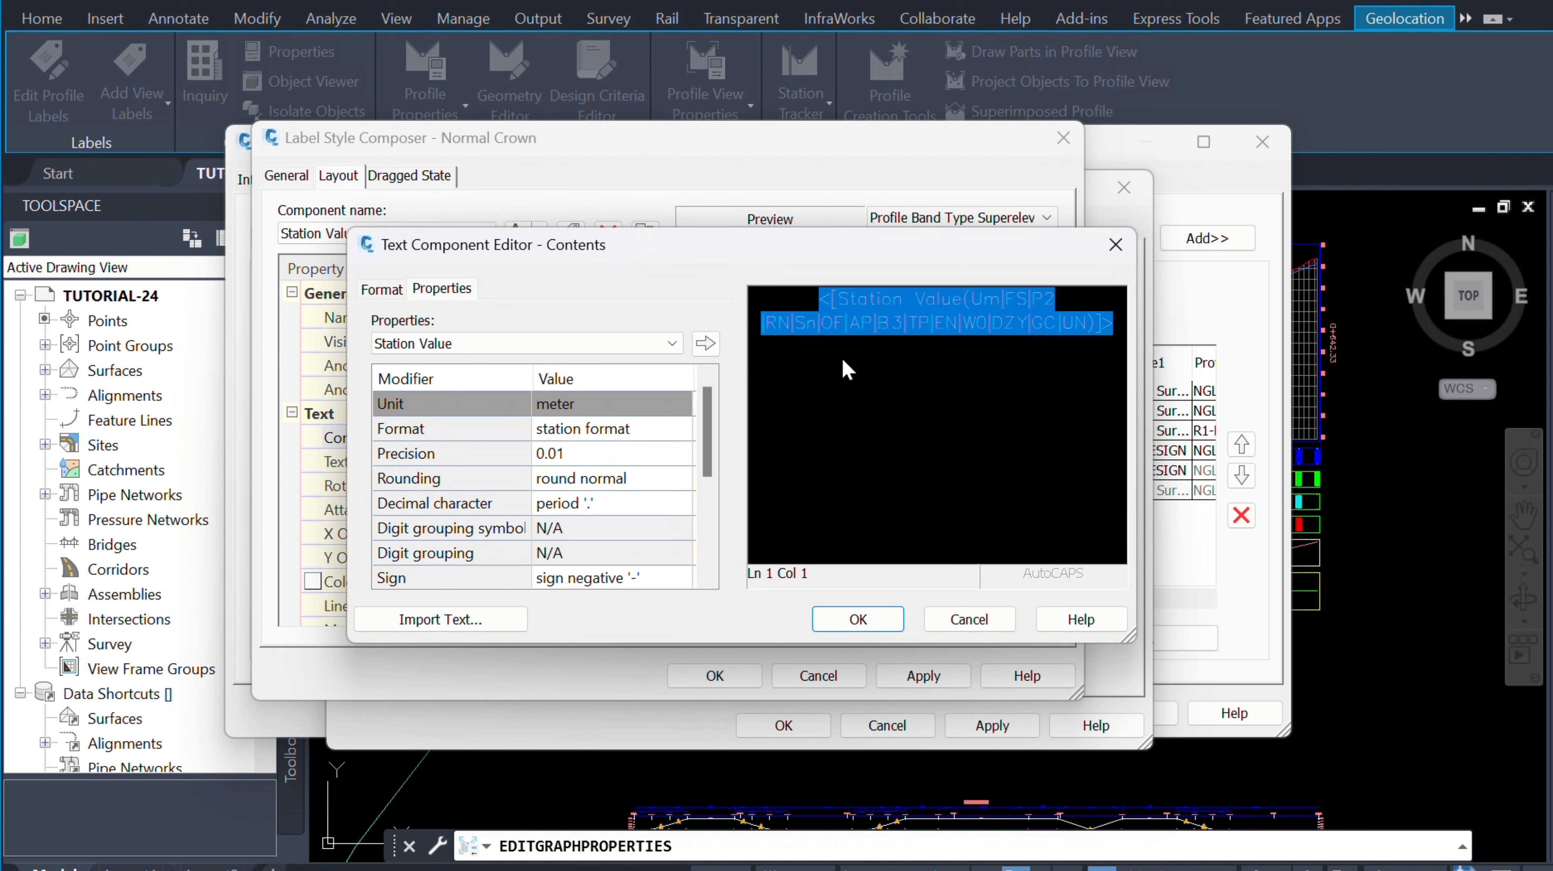
key(Delete)
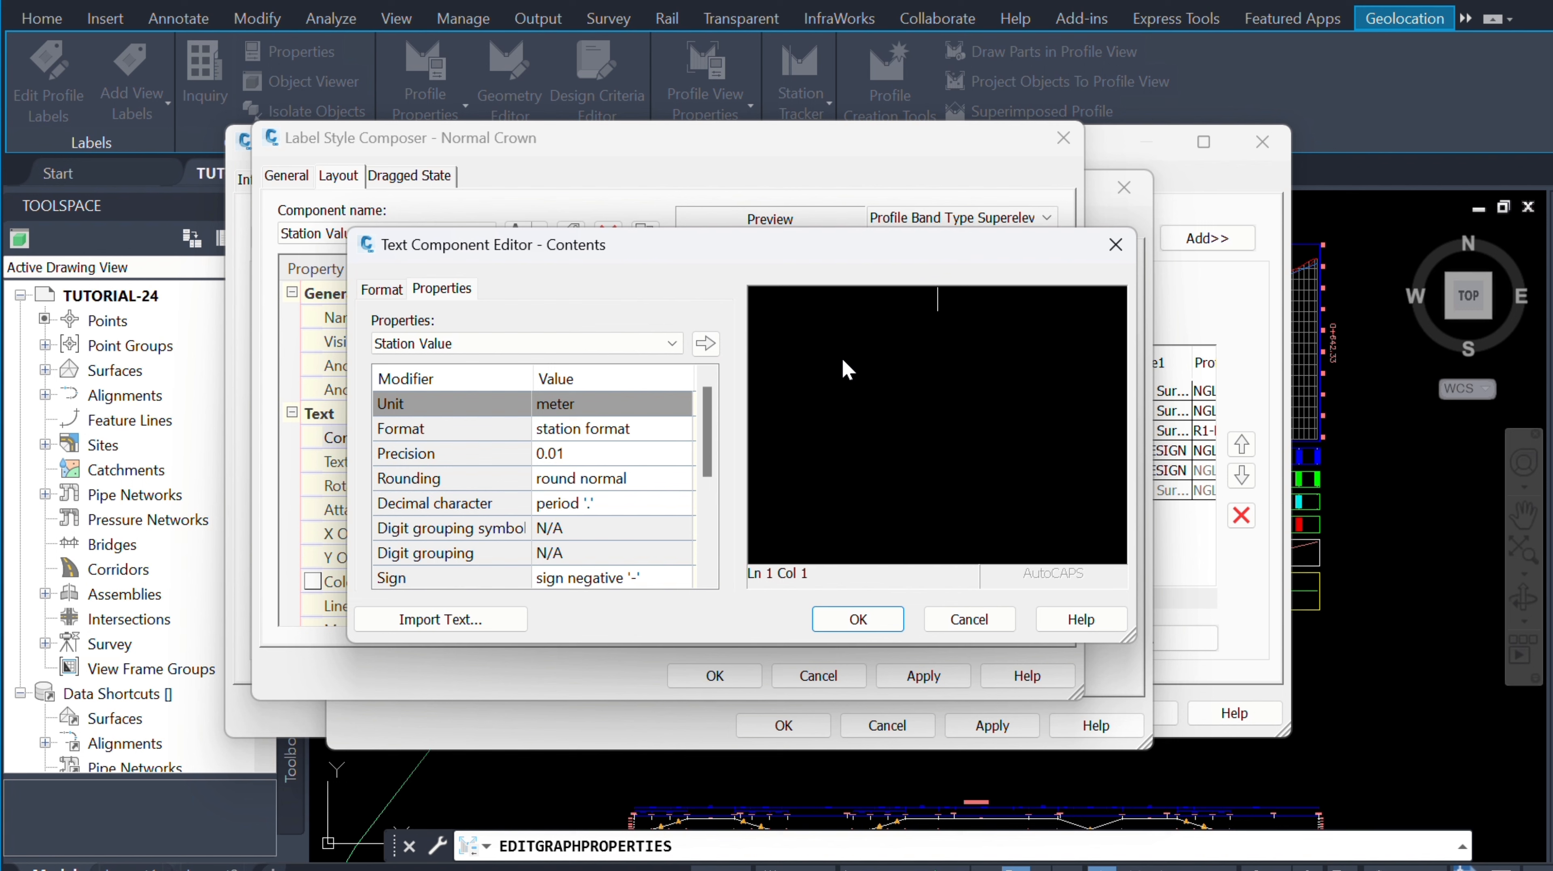
text(NORMAL)
text(CROWN)
Step: Insert the Station Value property on a new line below NORMAL CROWN
click(672, 344)
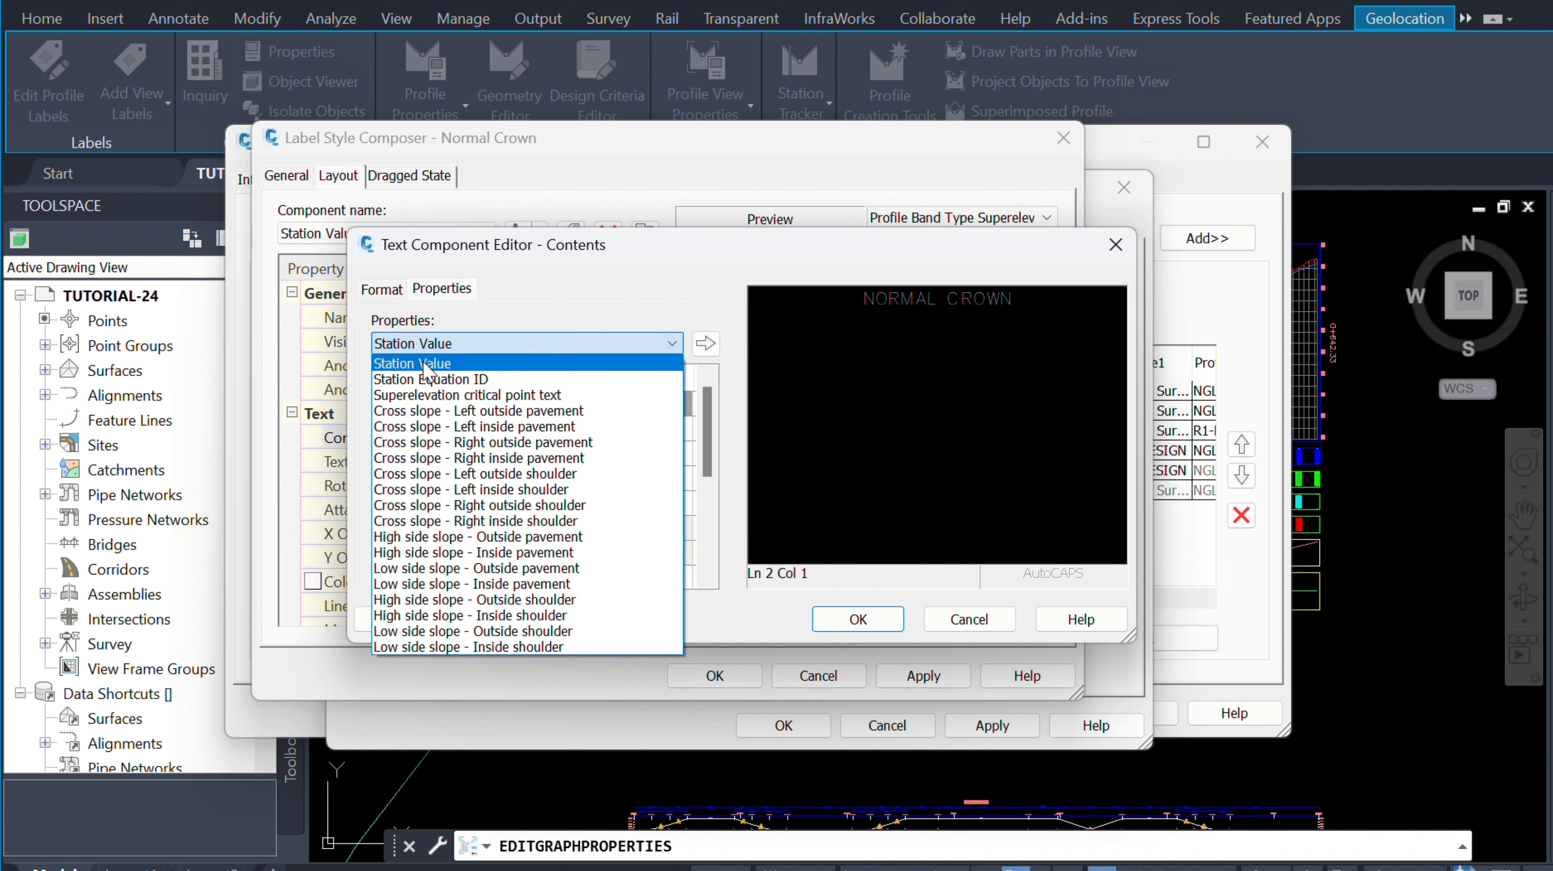
click(431, 369)
click(705, 344)
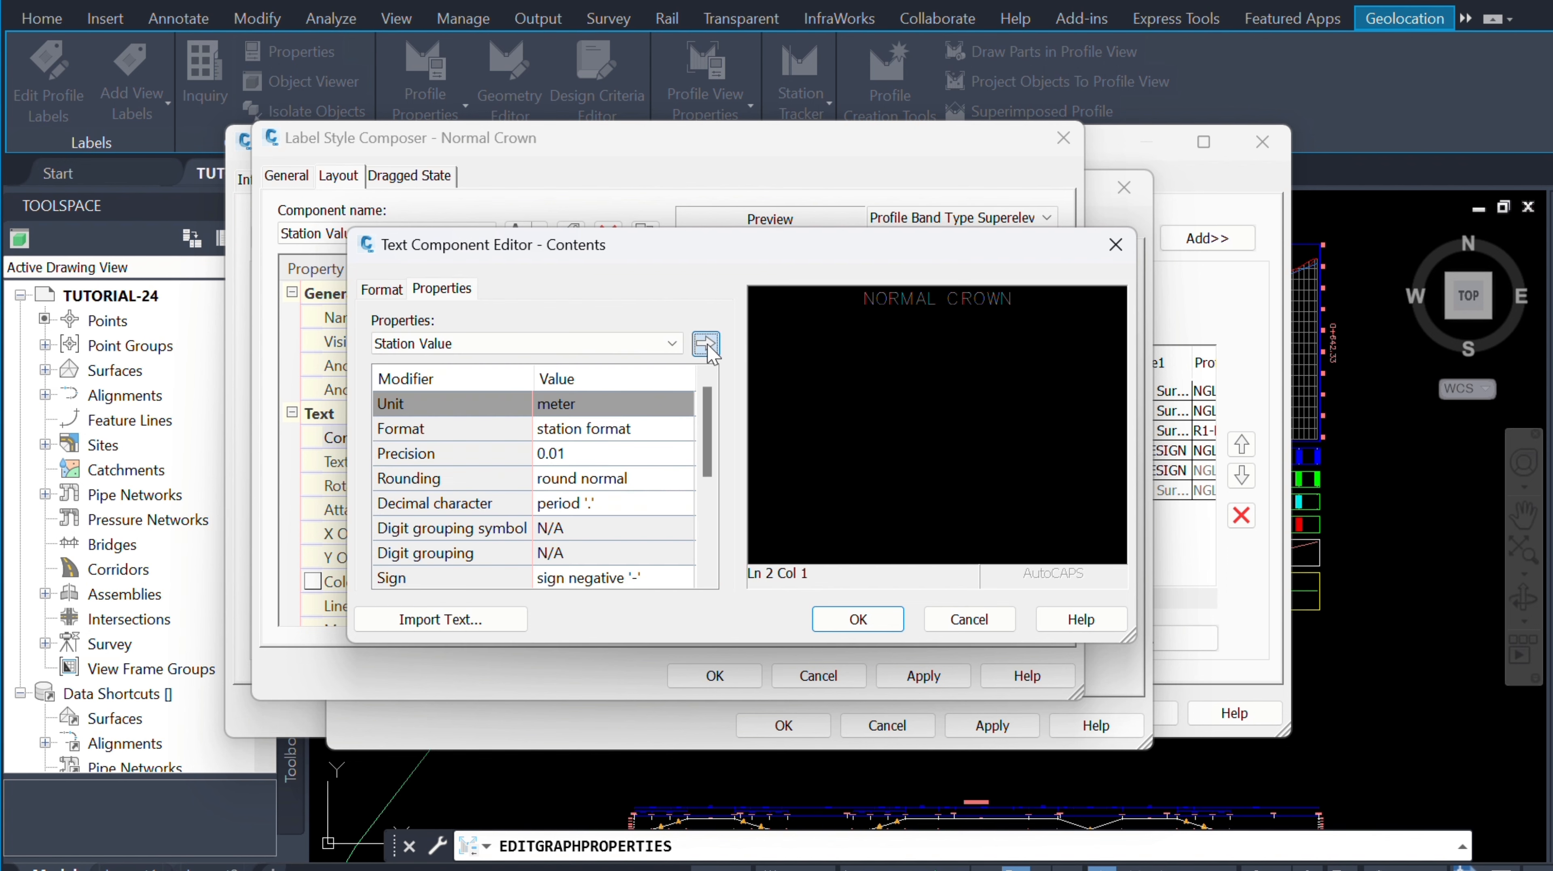
click(1095, 352)
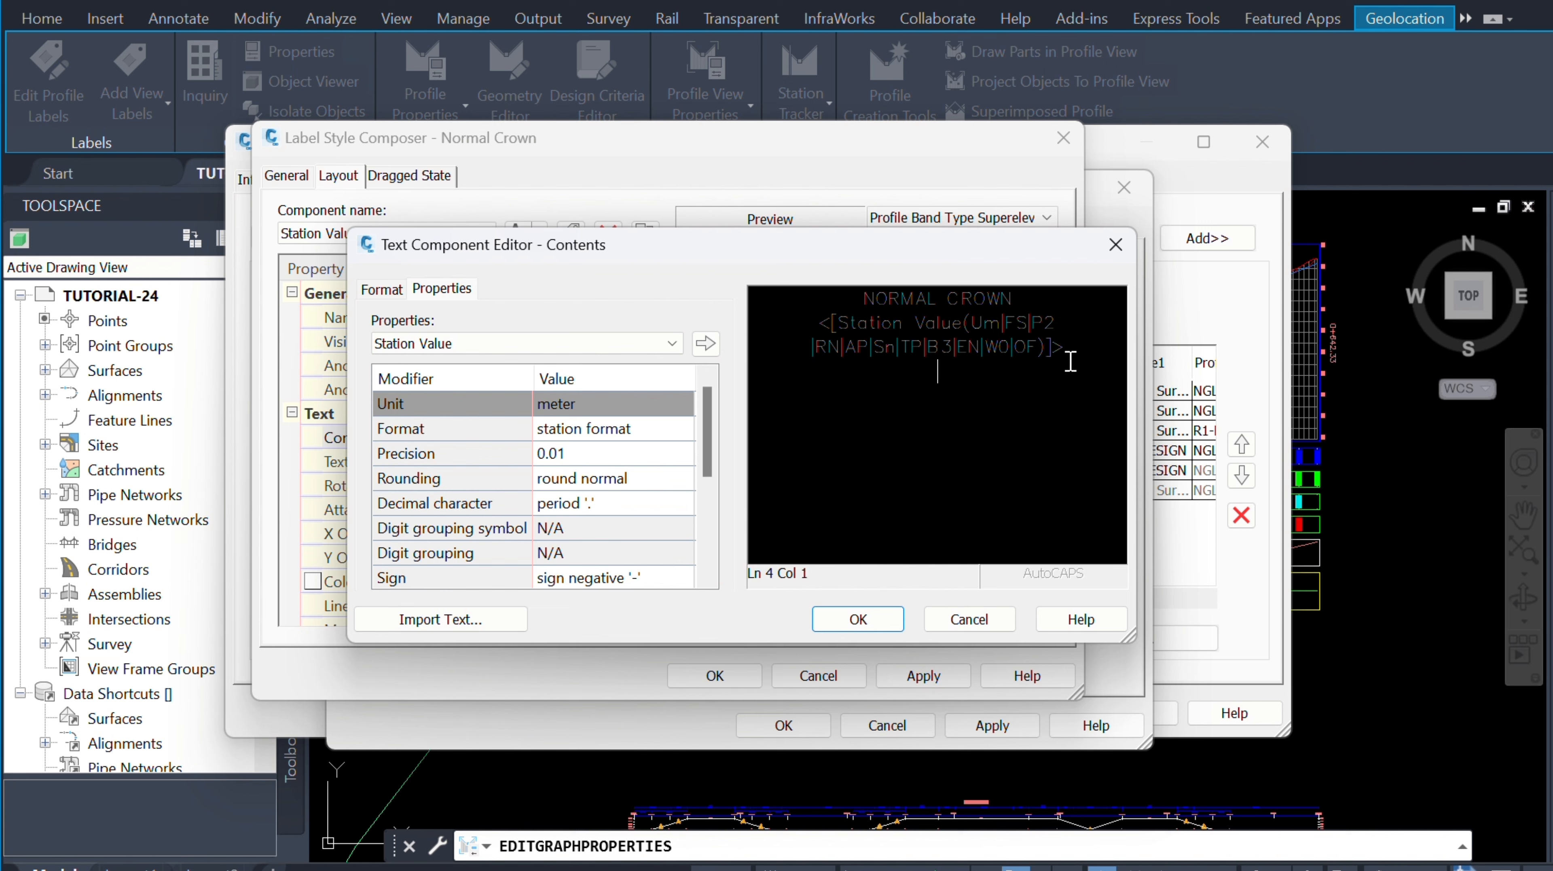
Step: Insert the Left outside pavement and Right outside pavement cross slope properties on separate lines below the station value
click(641, 345)
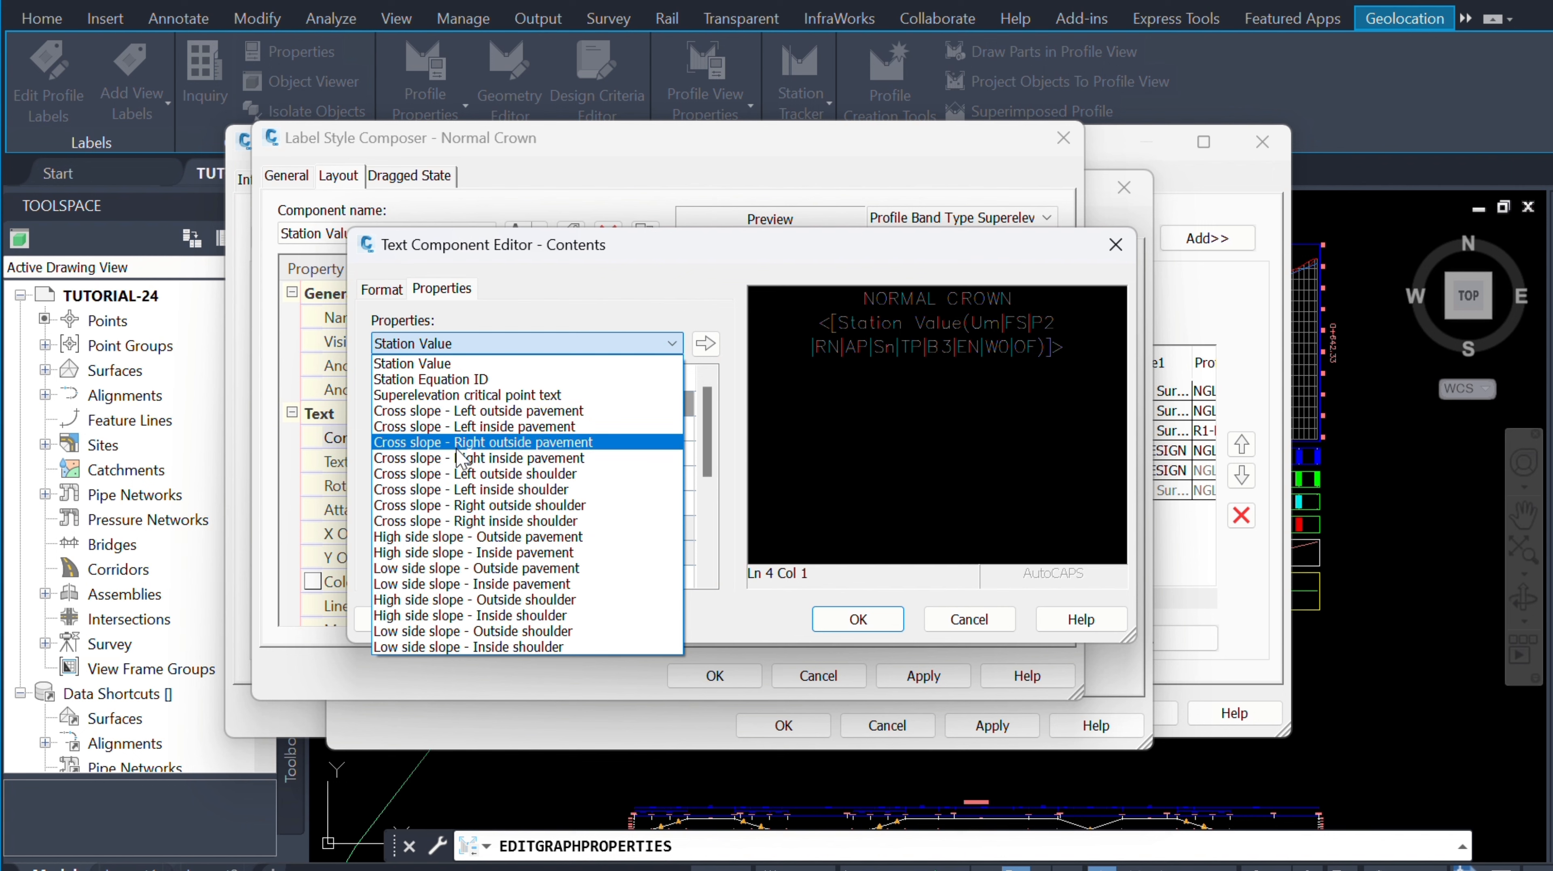
click(488, 417)
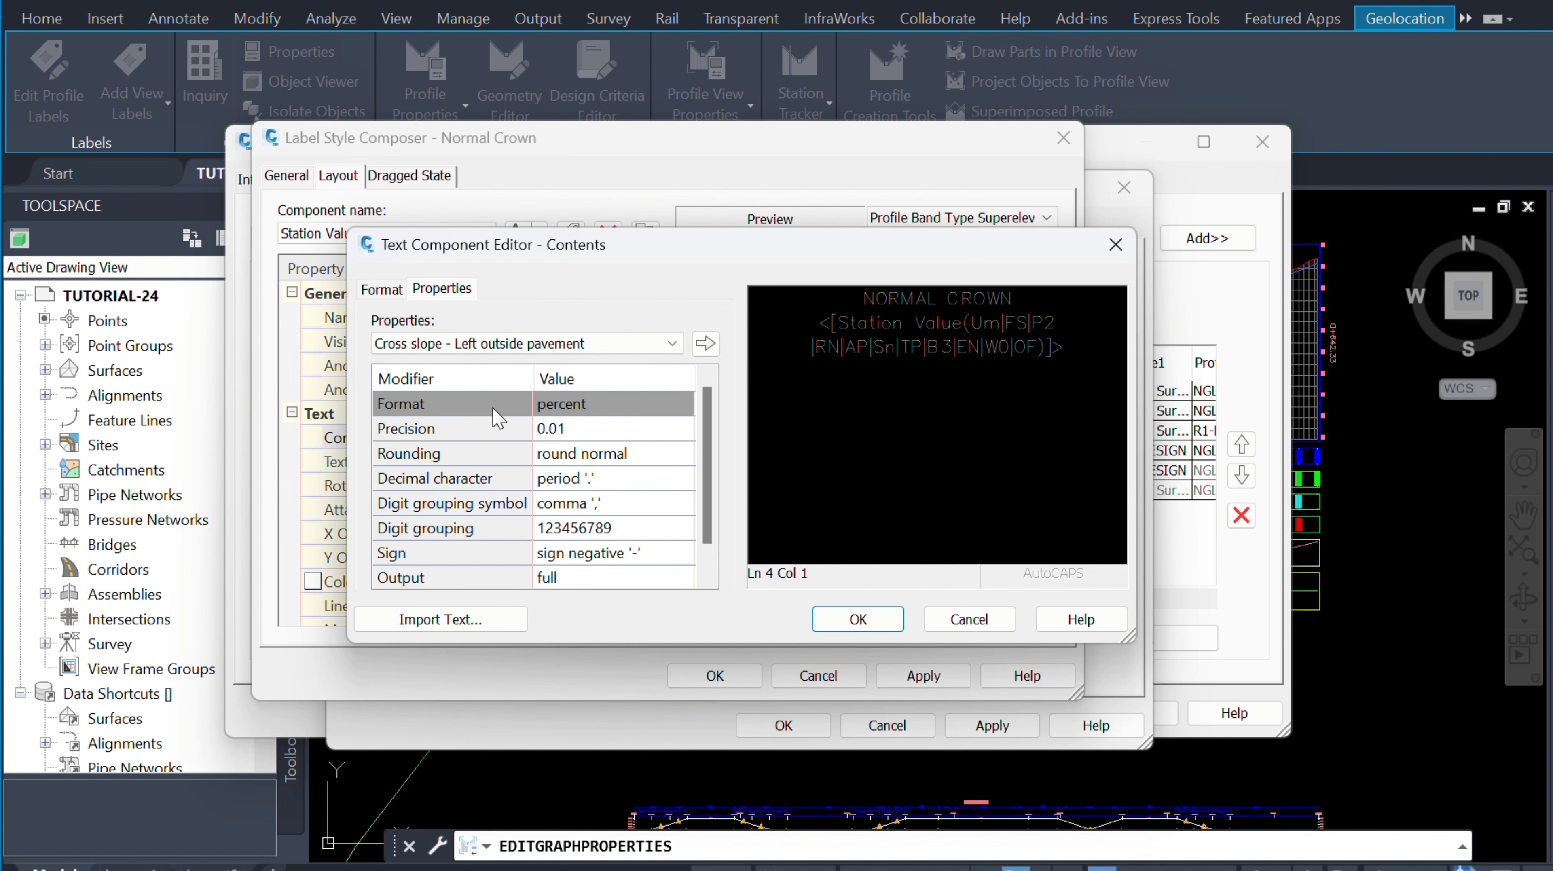
click(706, 343)
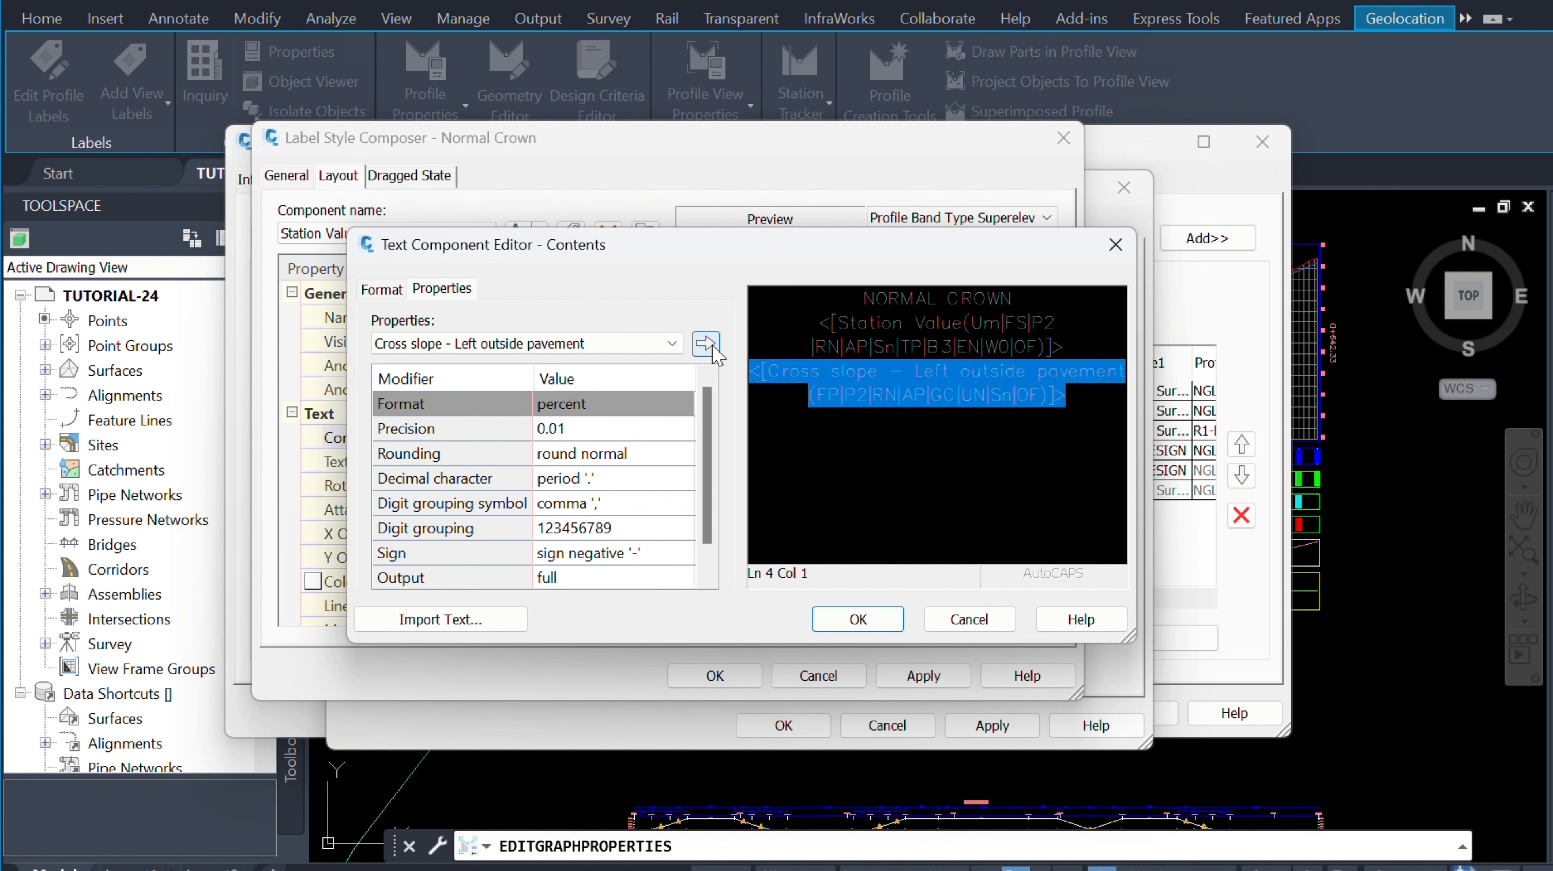
click(1093, 401)
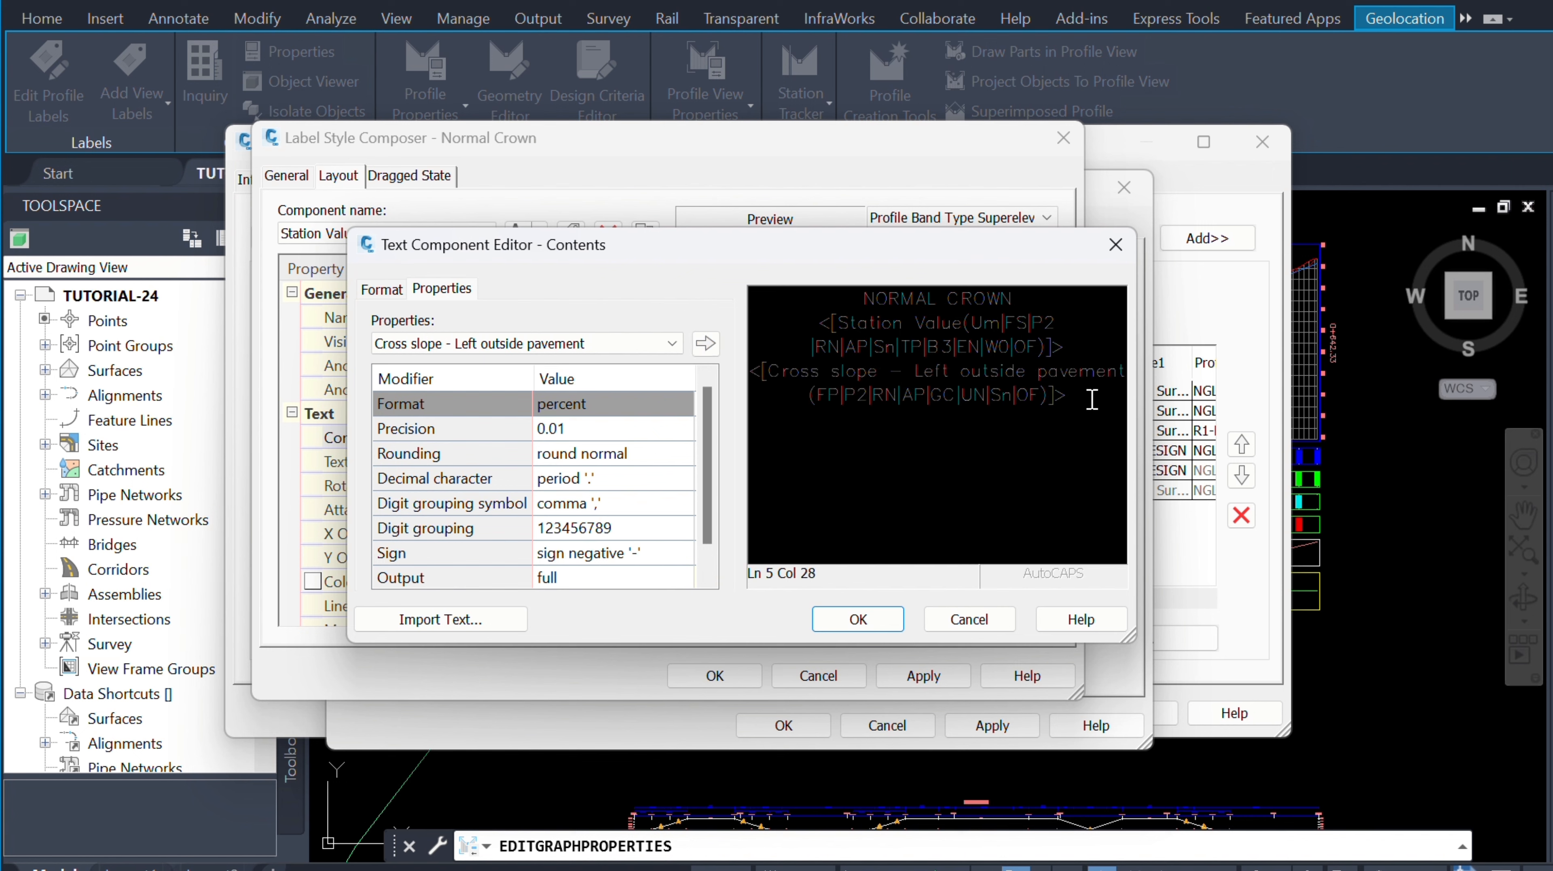
click(672, 346)
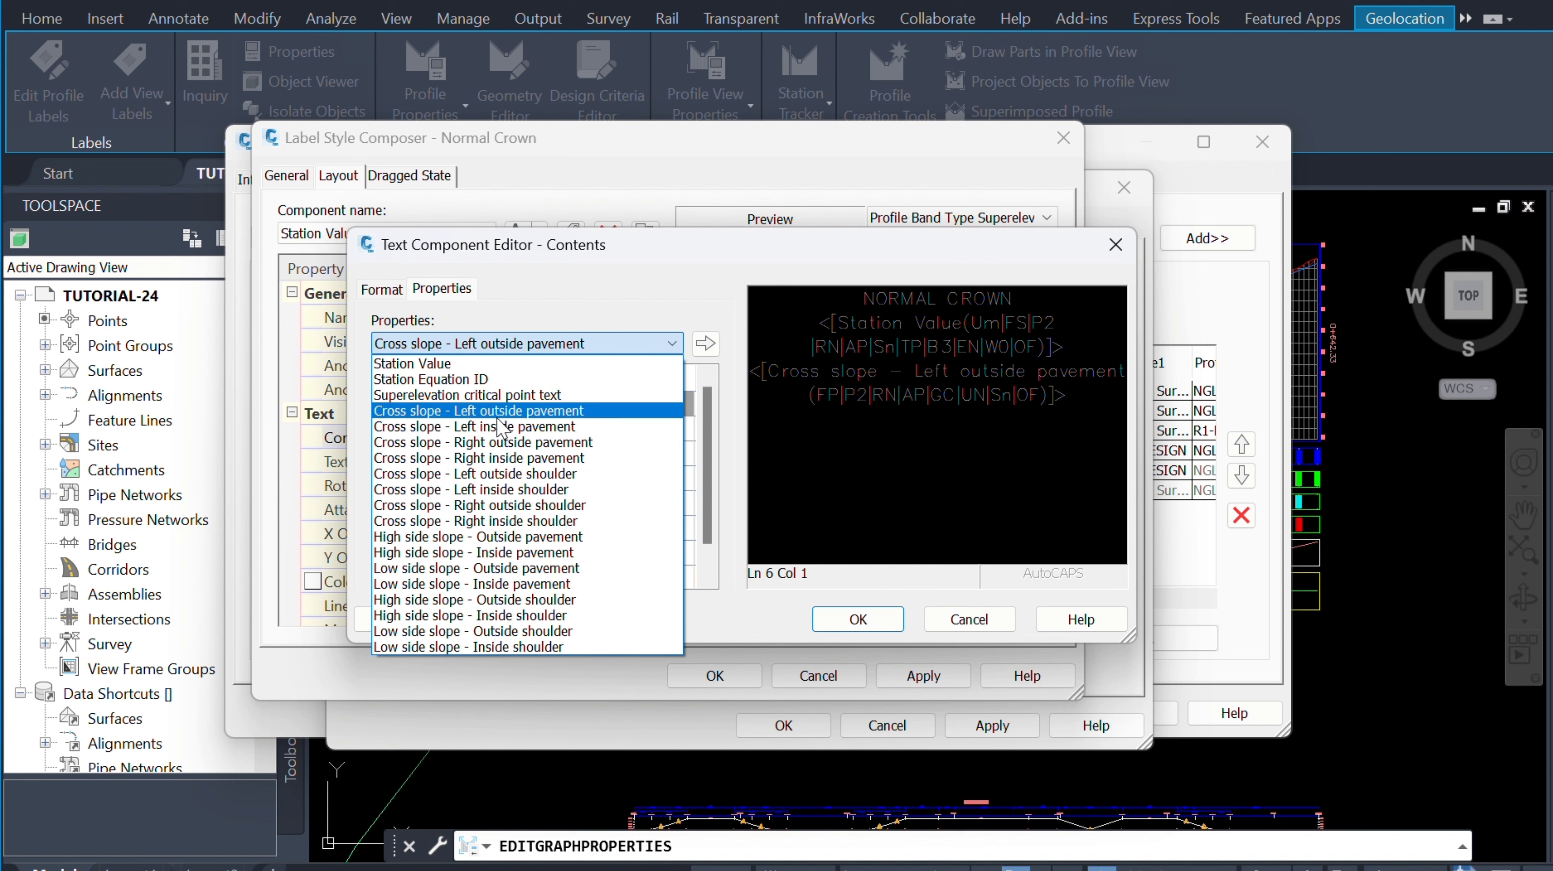
click(499, 444)
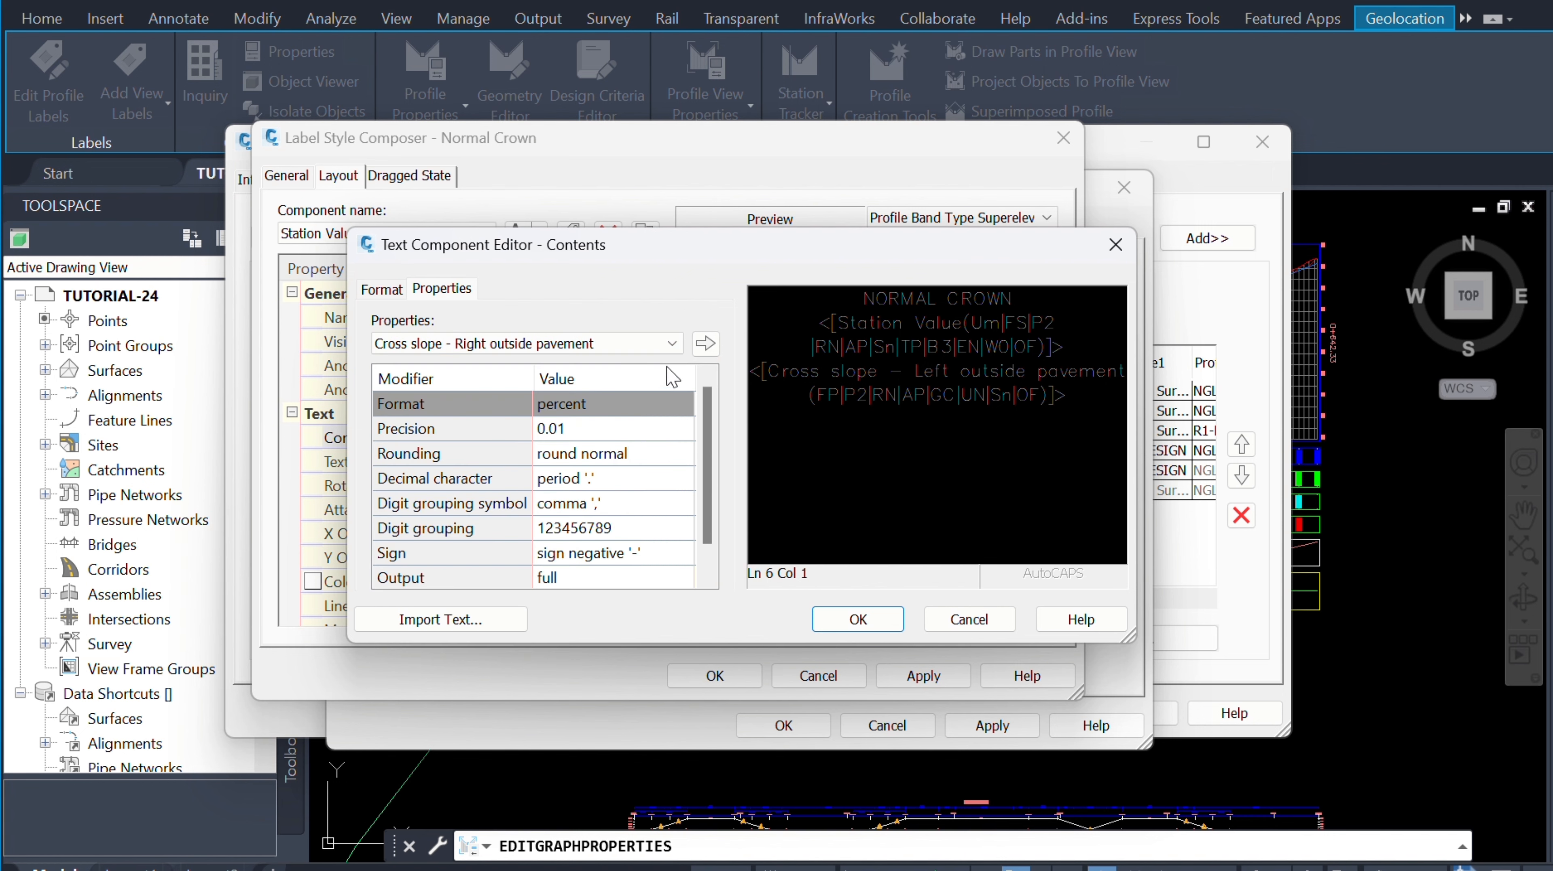
click(706, 345)
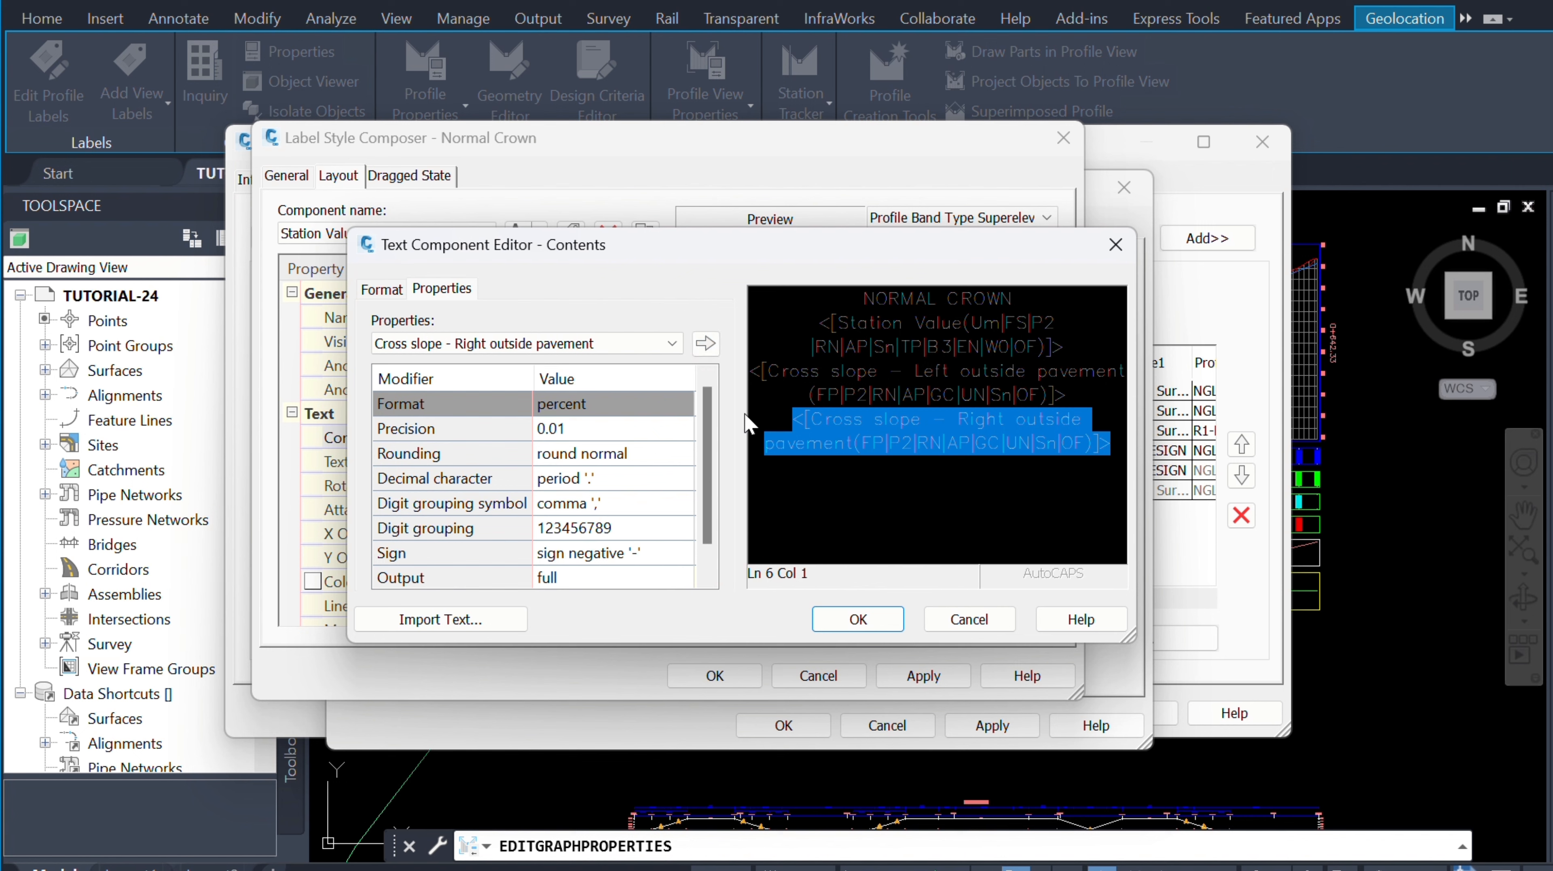
Step: Change the font of the entire Normal Crown label text to Consolas and accept the contents
key(ctrl+a)
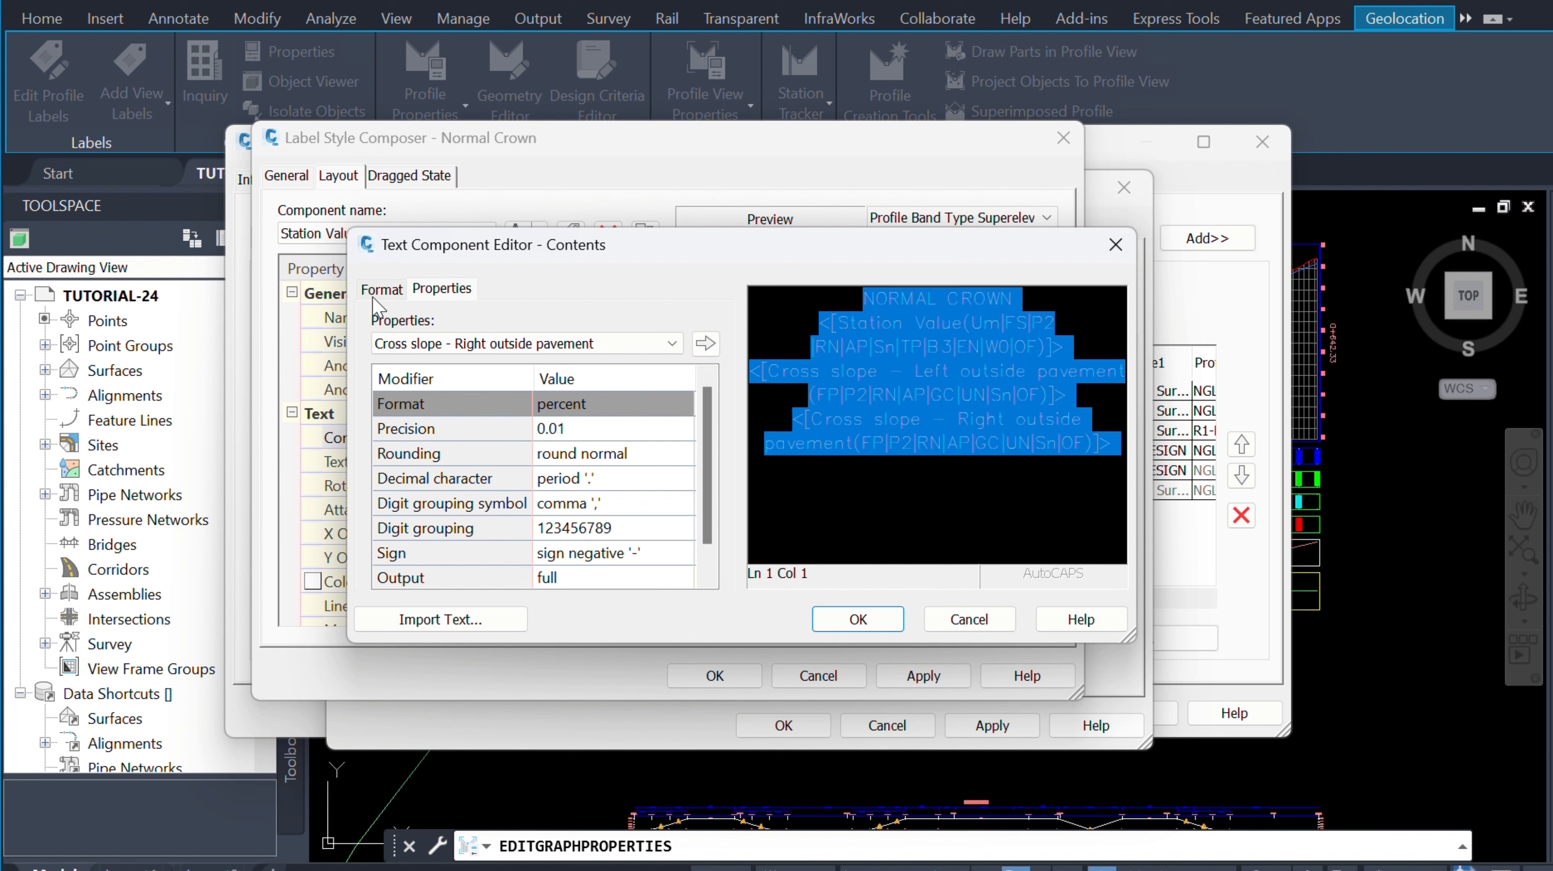
click(383, 290)
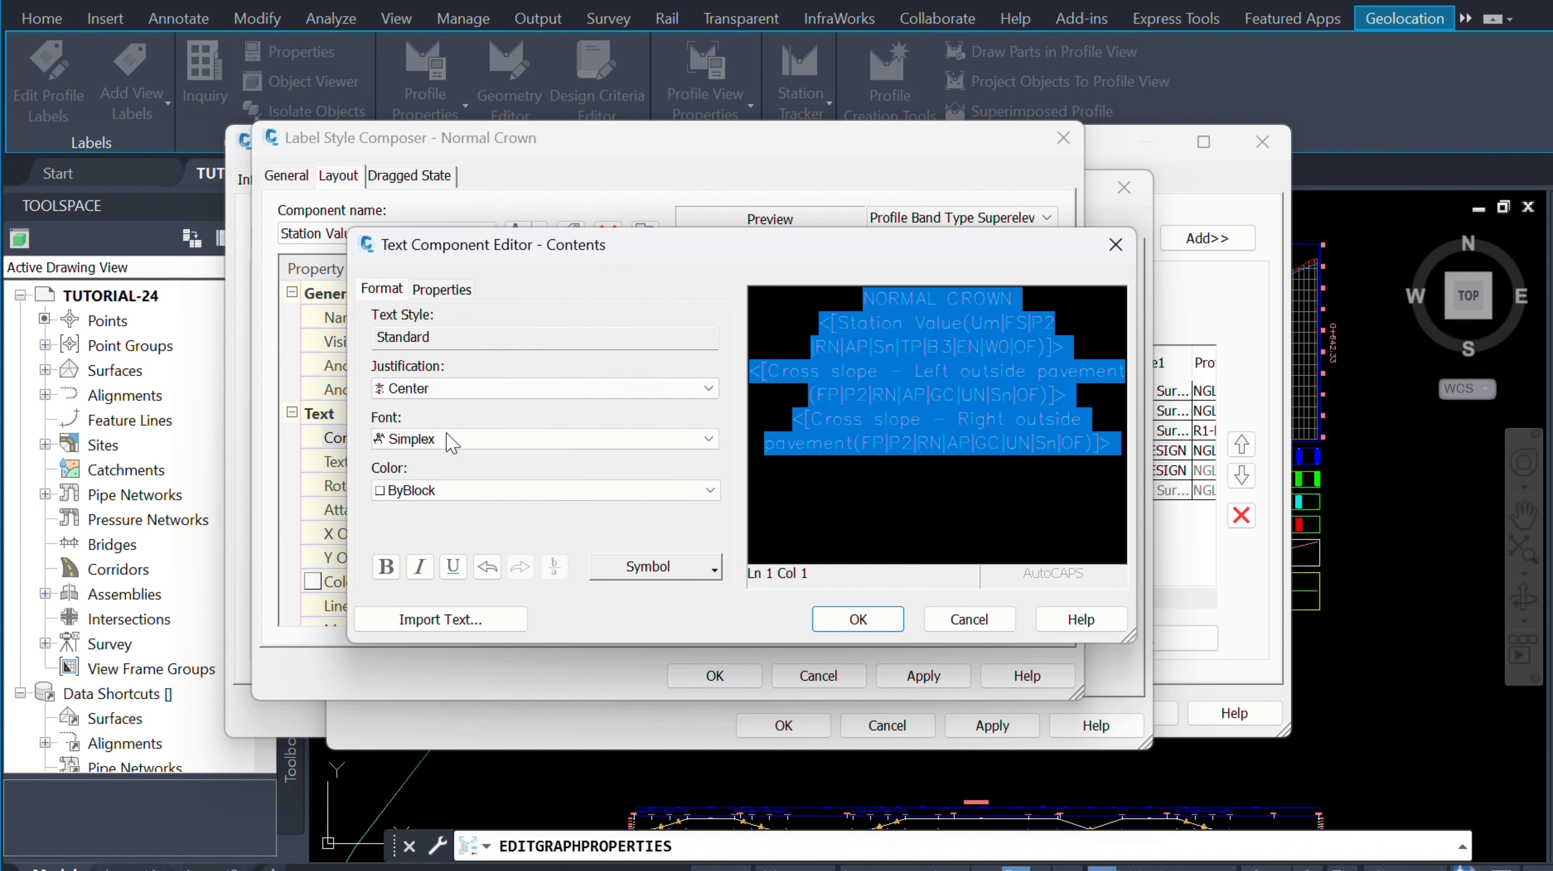
click(451, 439)
text(con)
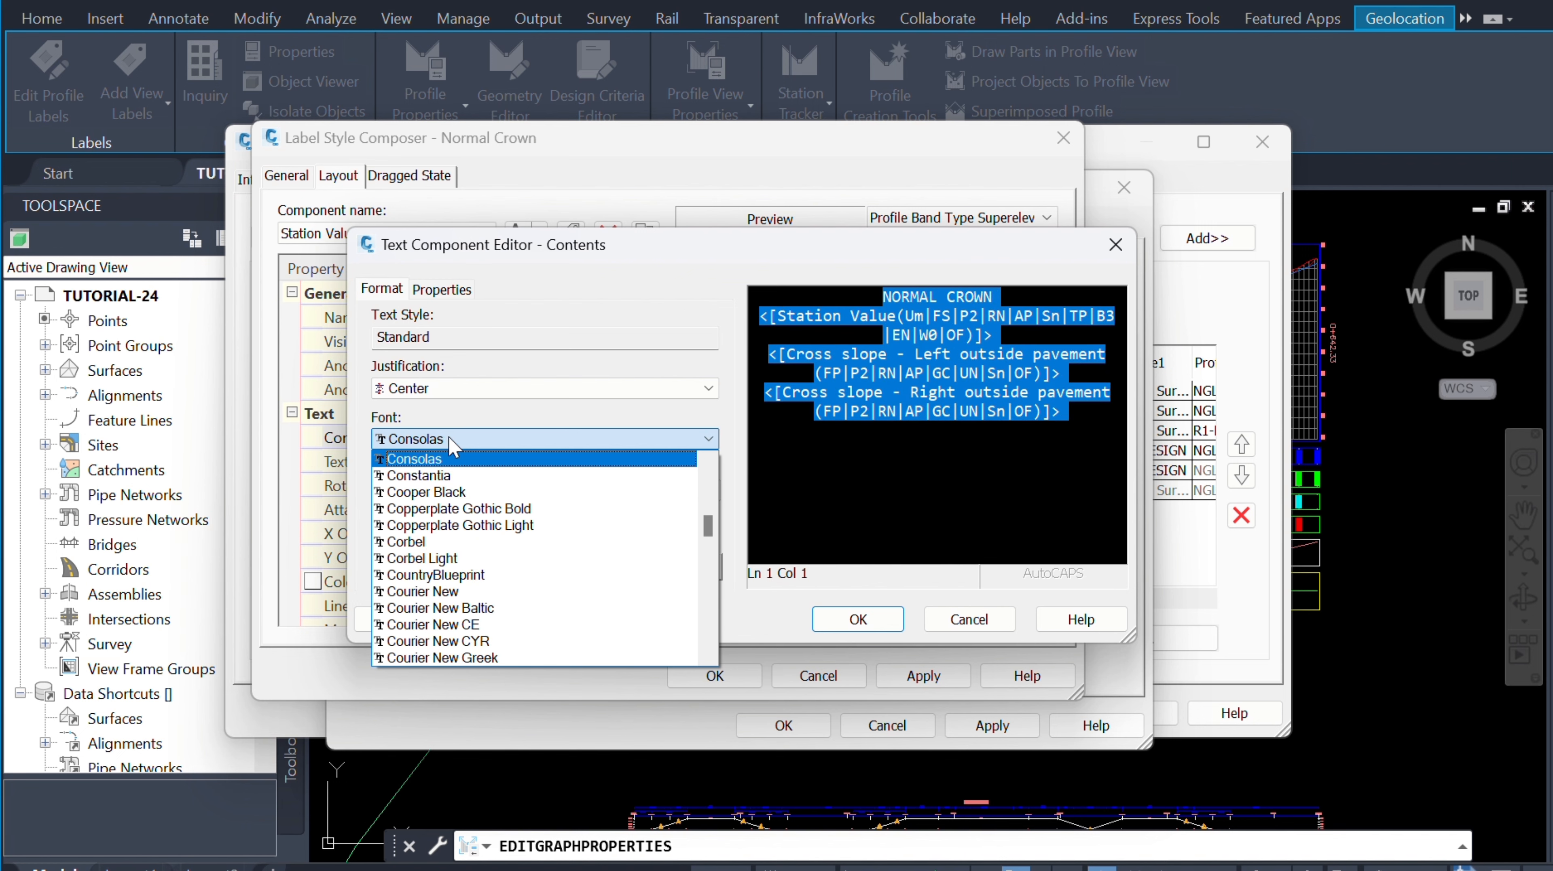
click(457, 460)
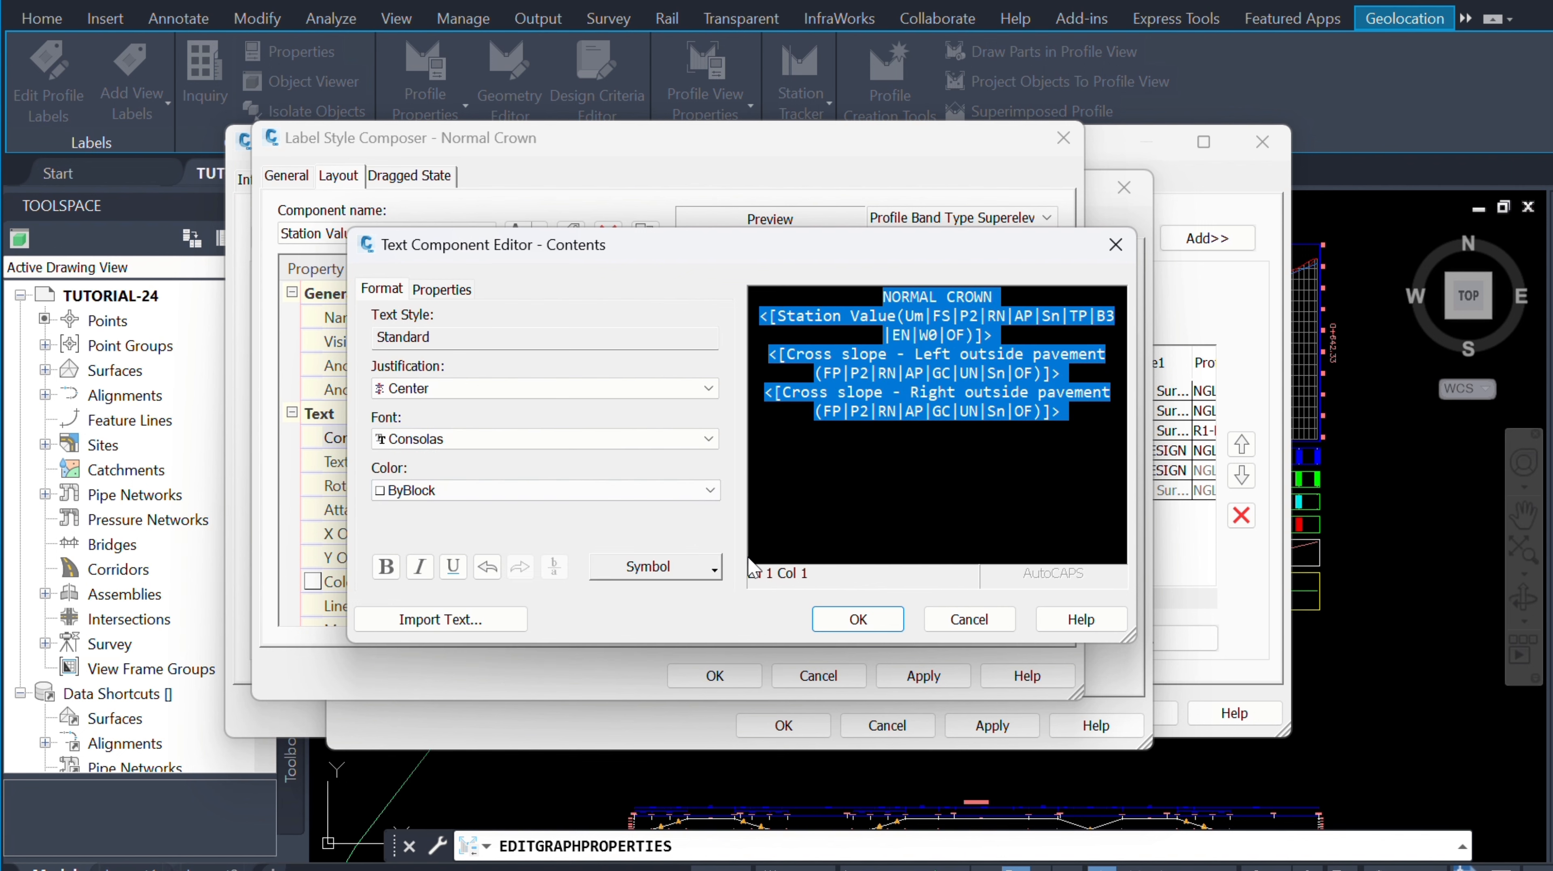
click(858, 620)
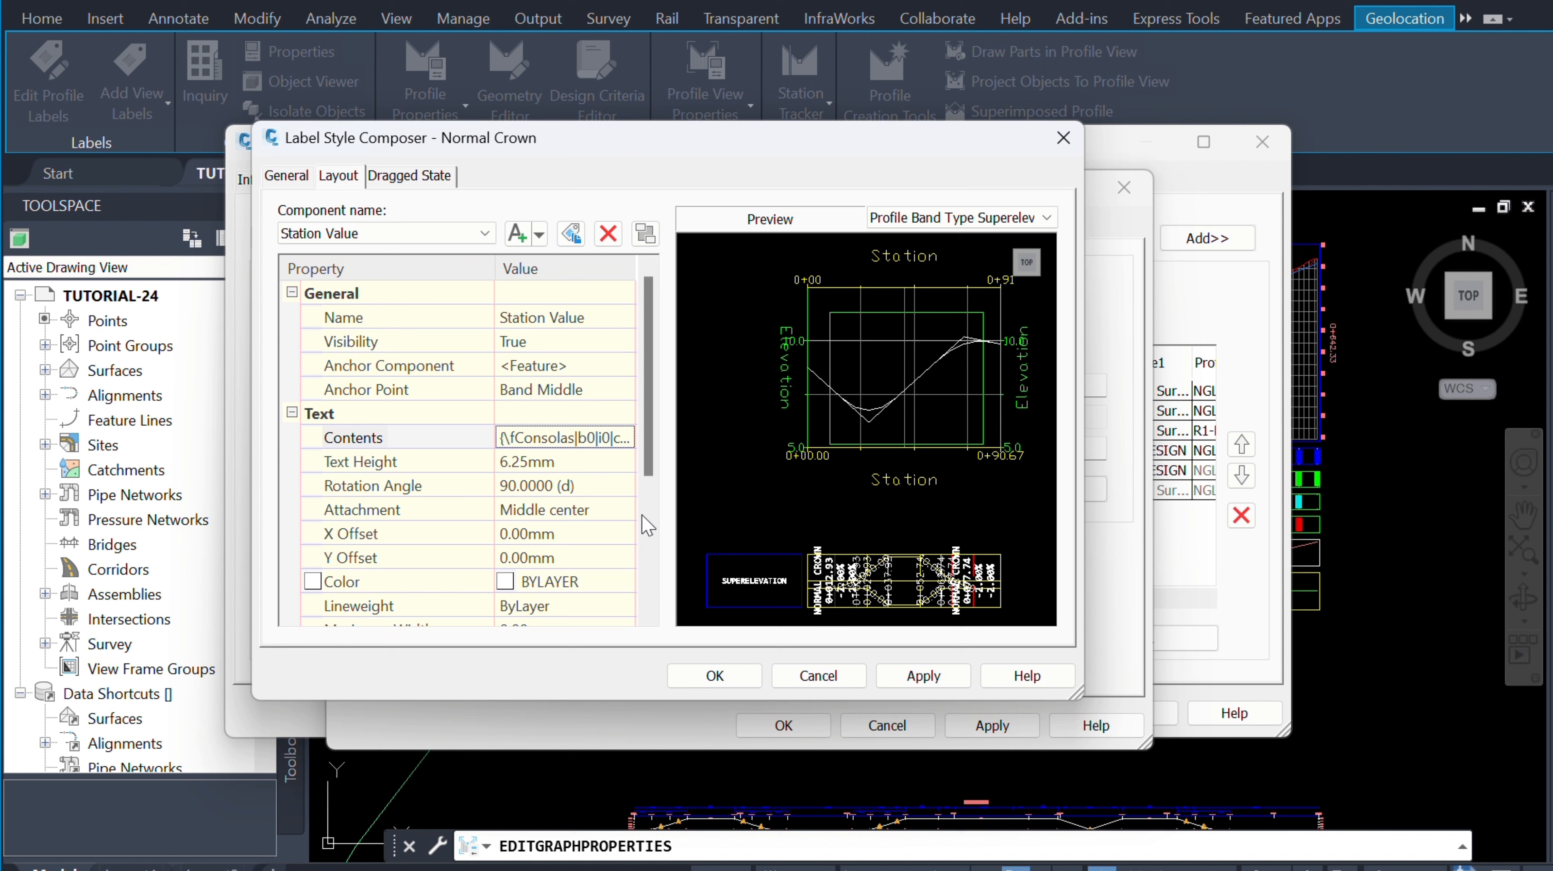
Step: Set the Normal Crown label's text height to 3 mm, check the label in the preview and accept the label style
click(566, 462)
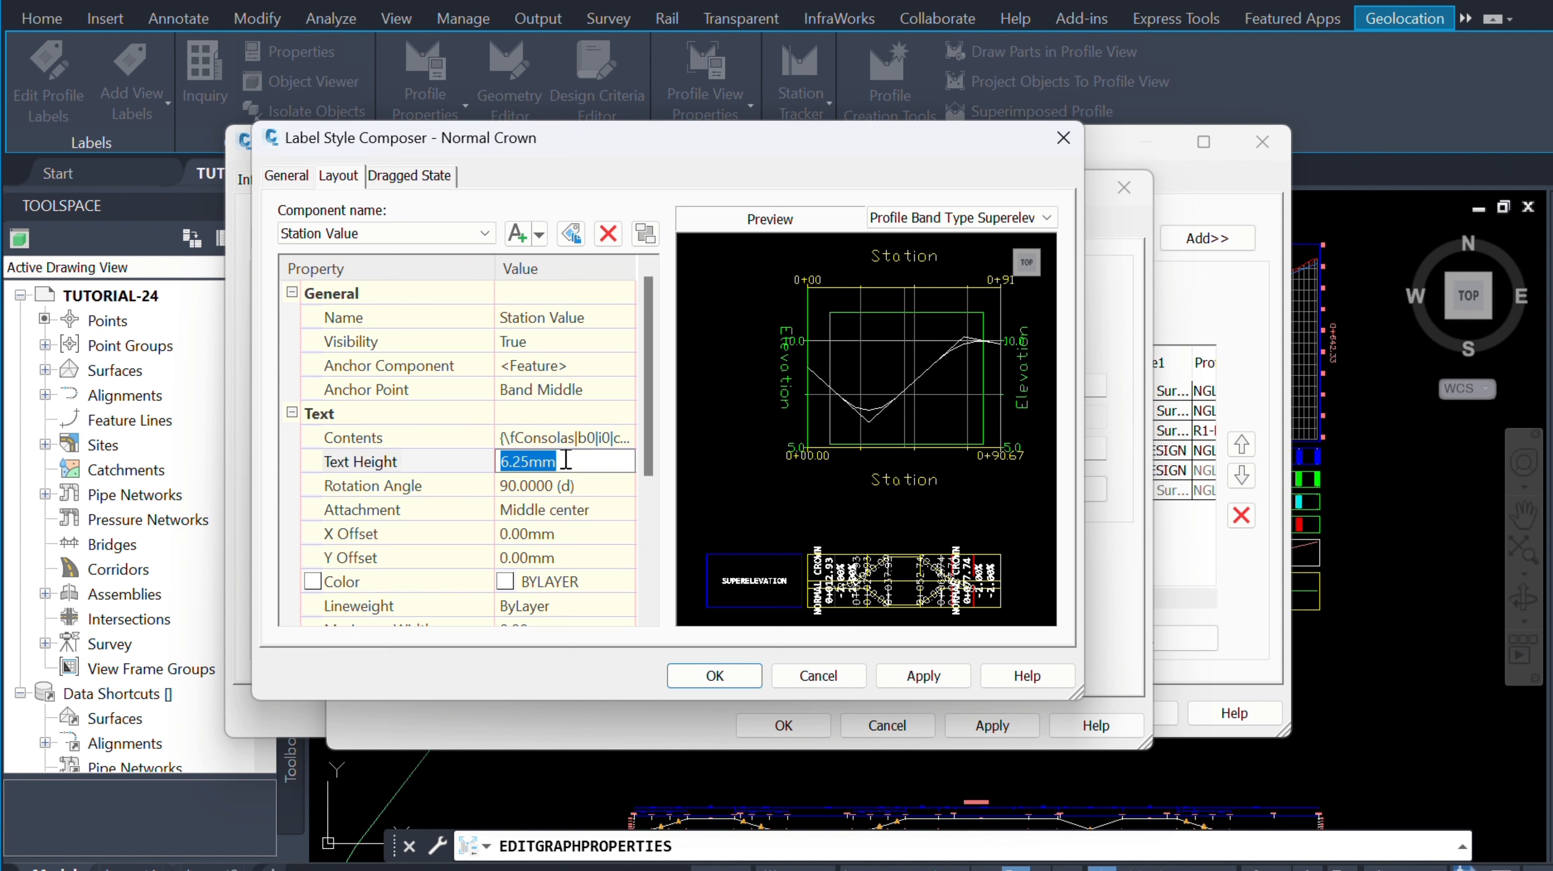
text(3)
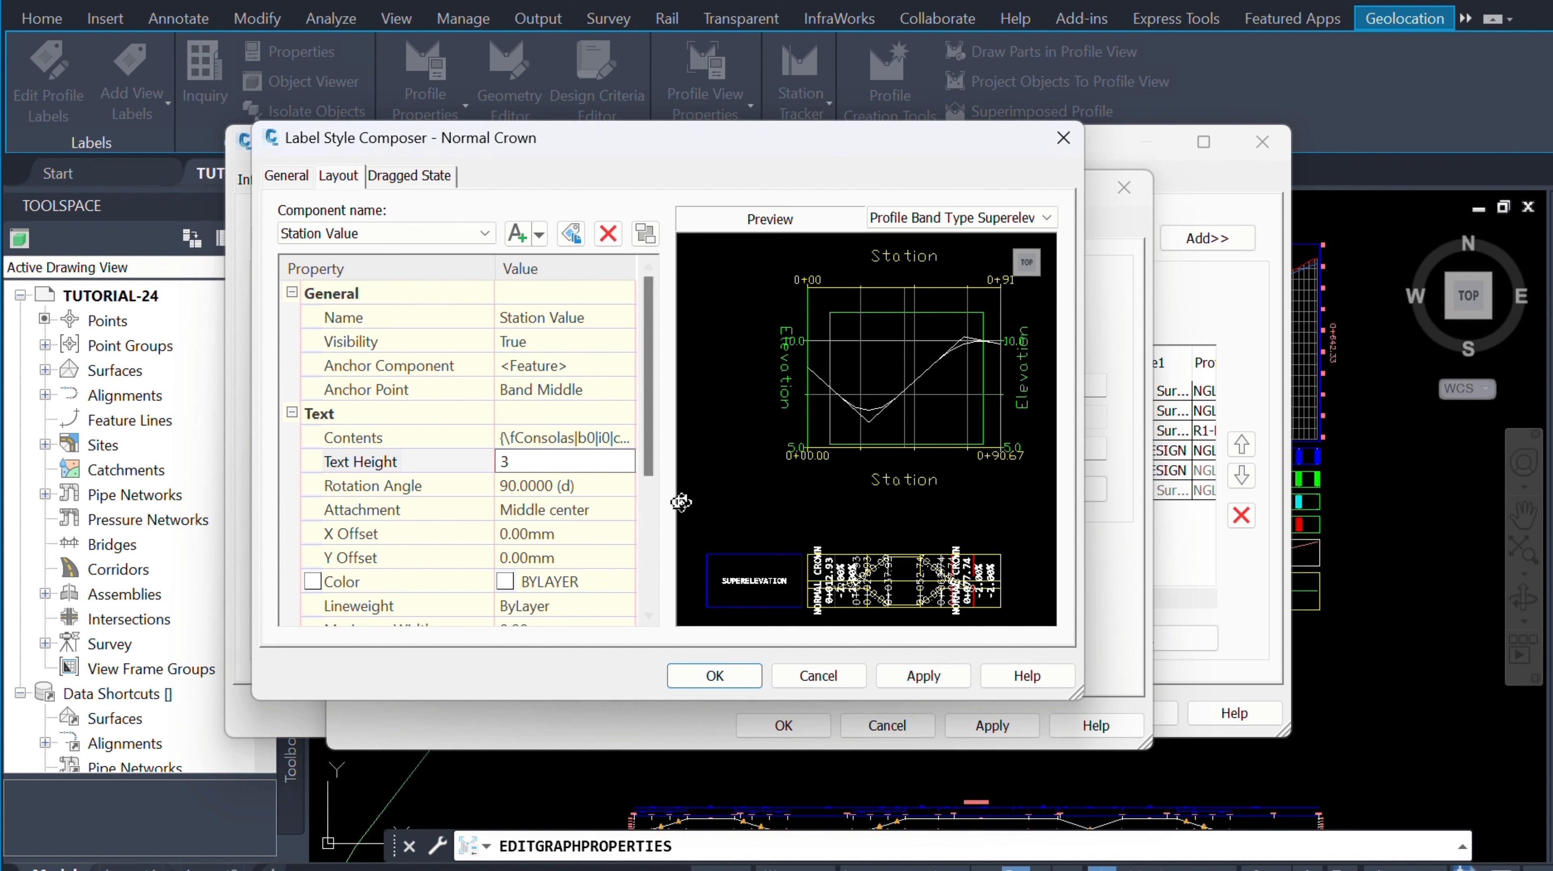
key(Return)
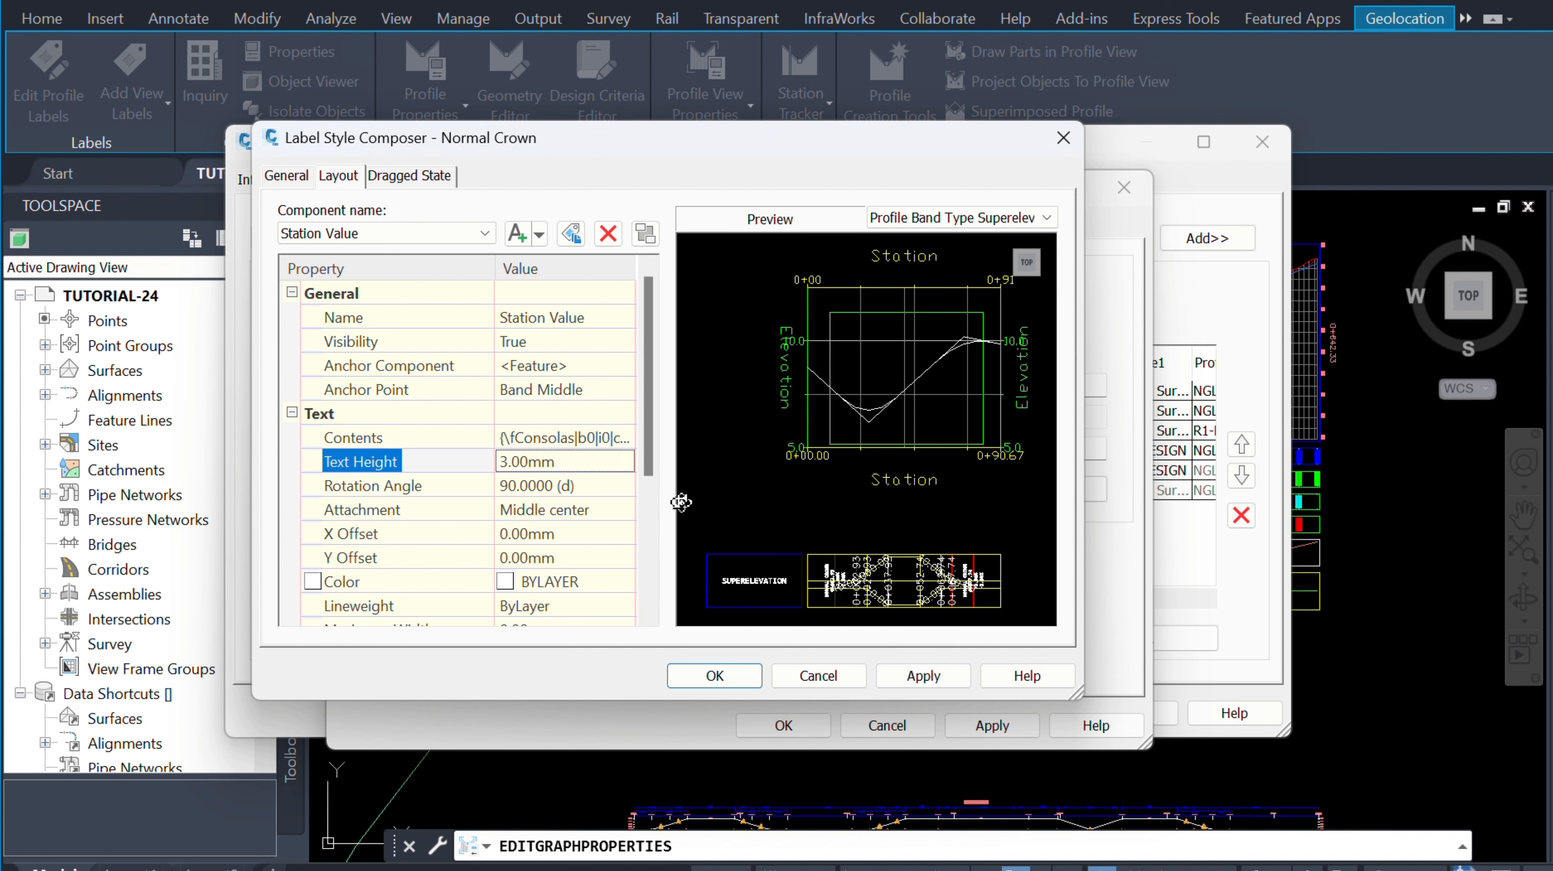
right_click(808, 535)
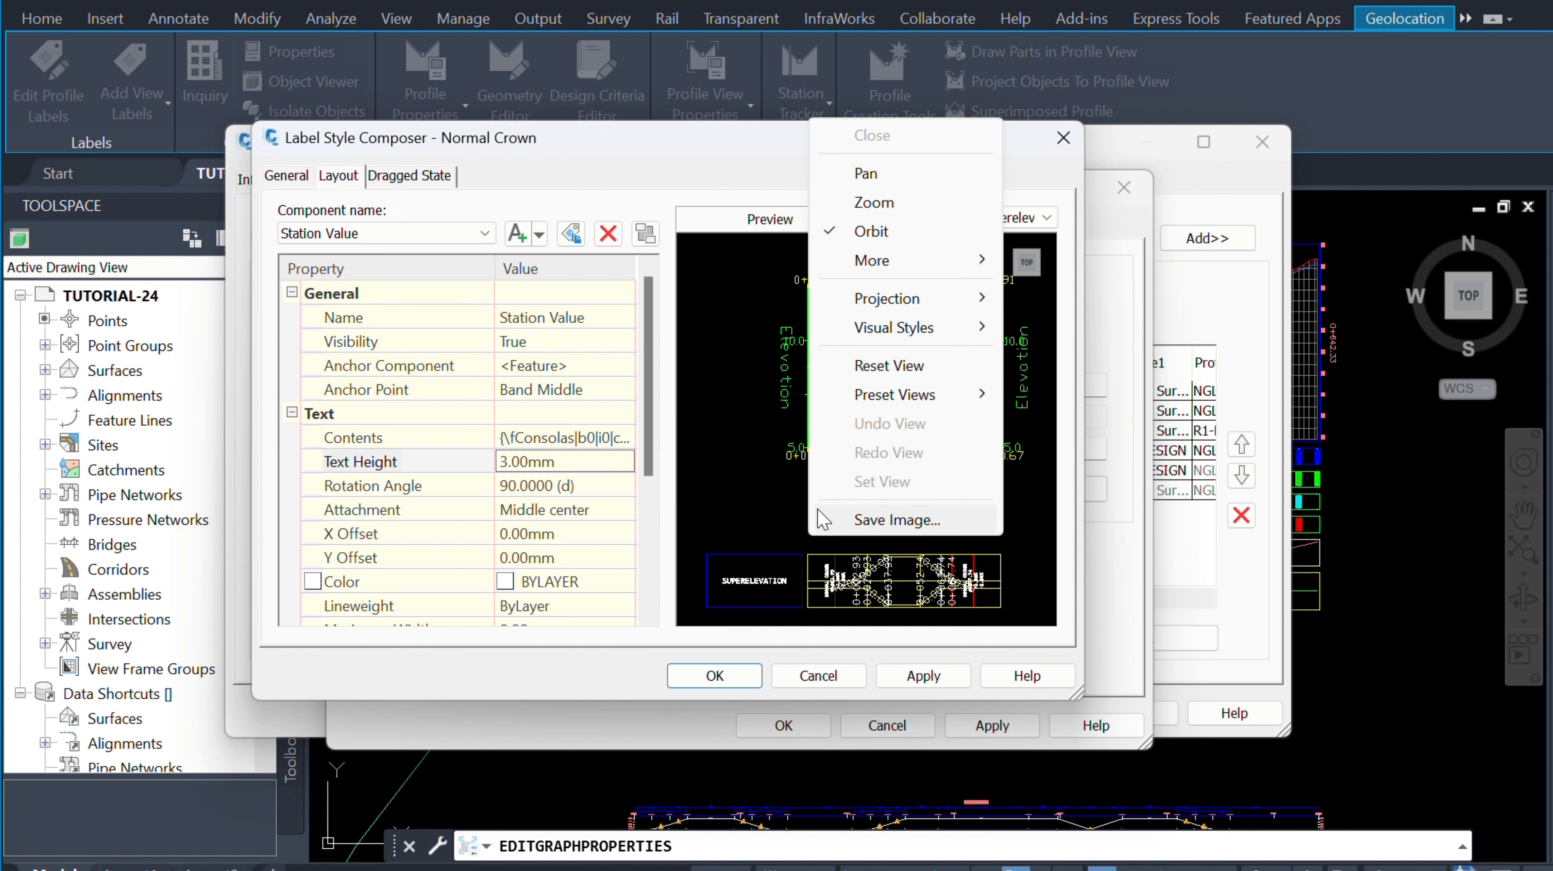
click(866, 174)
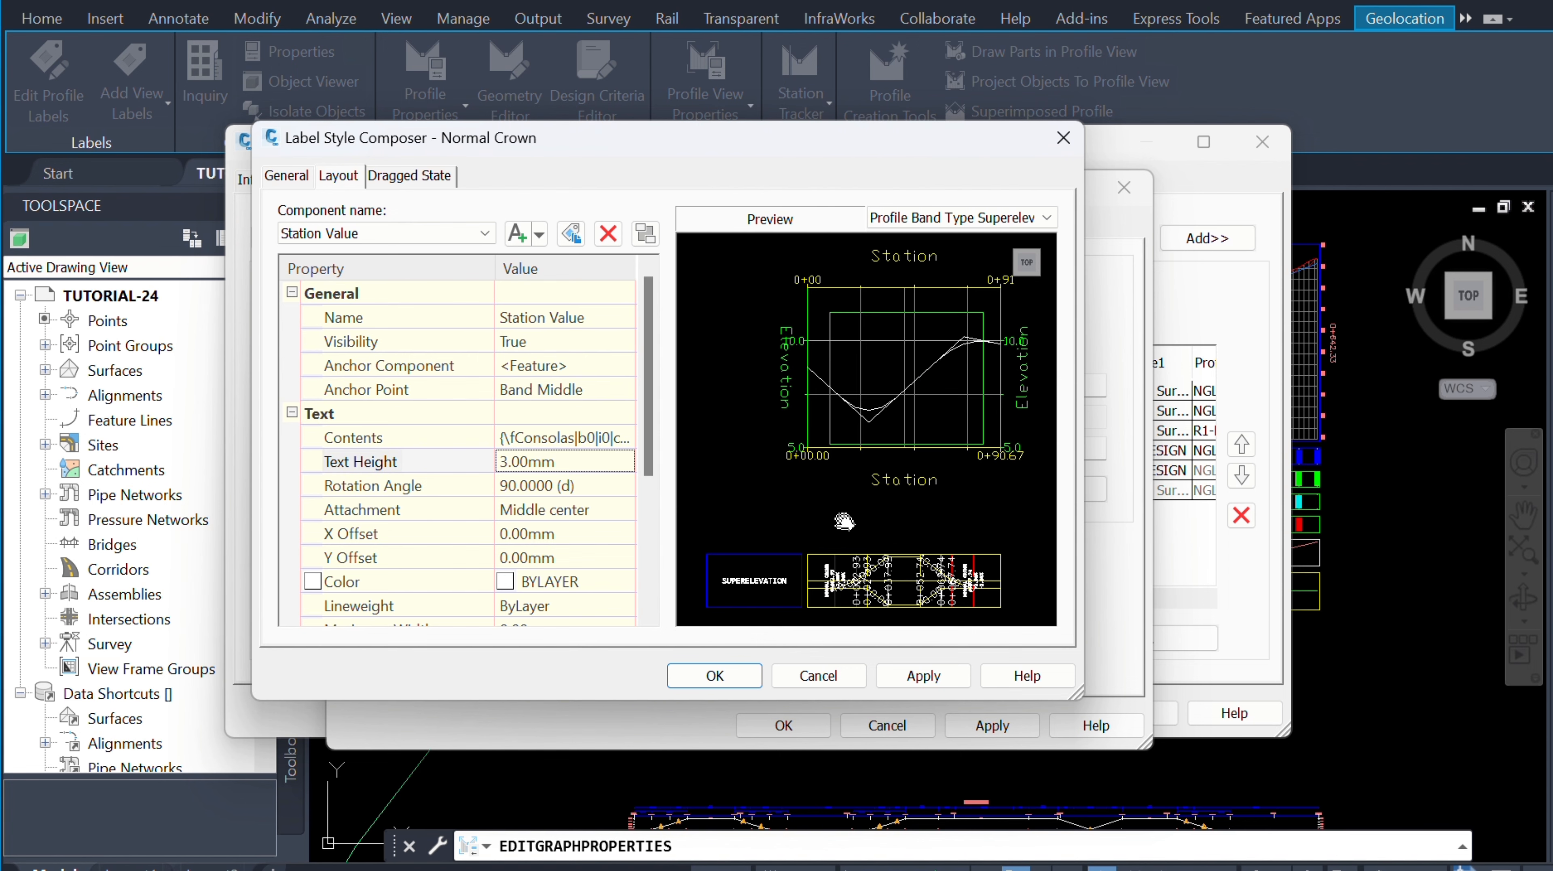
drag(834, 556, 864, 388)
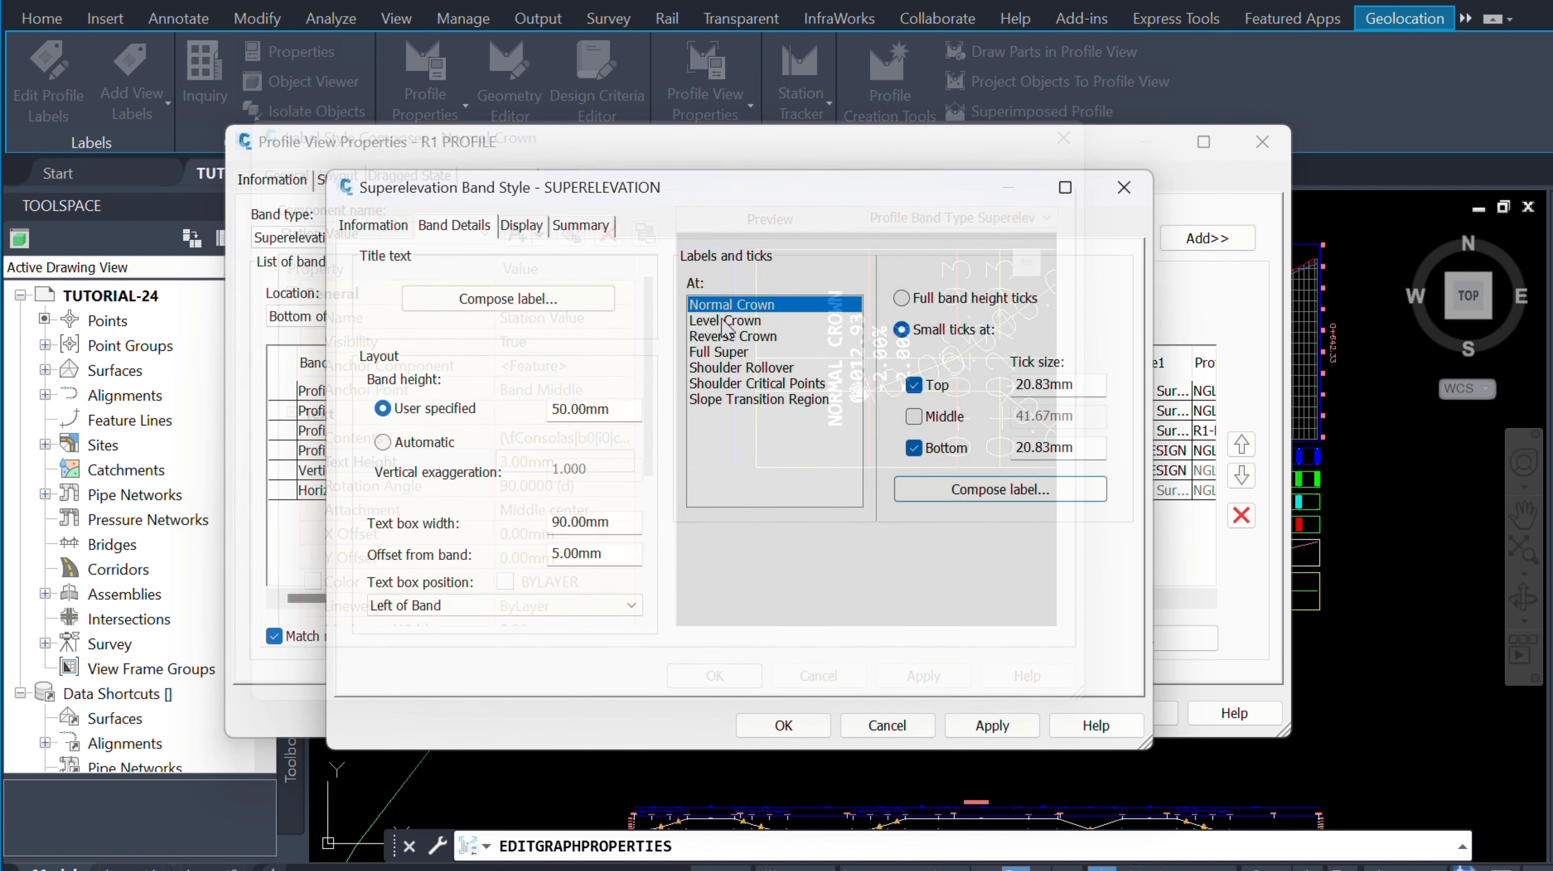
Step: Open the Level Crown label for composing and replace its Station Value component's text contents with LEVEL CROWN
click(726, 321)
click(1004, 488)
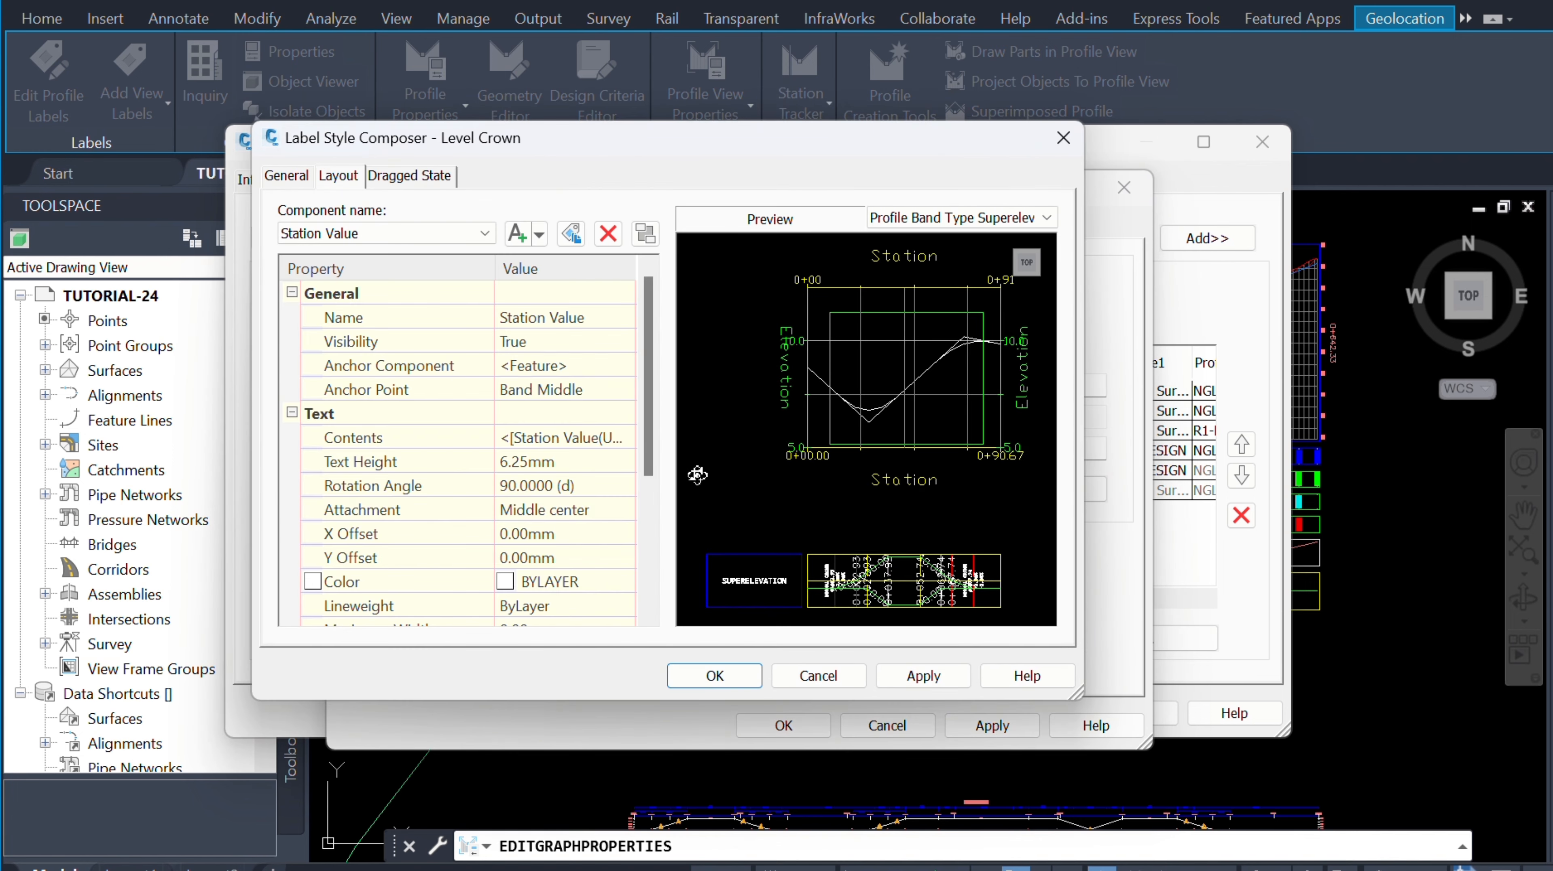
click(626, 440)
click(627, 437)
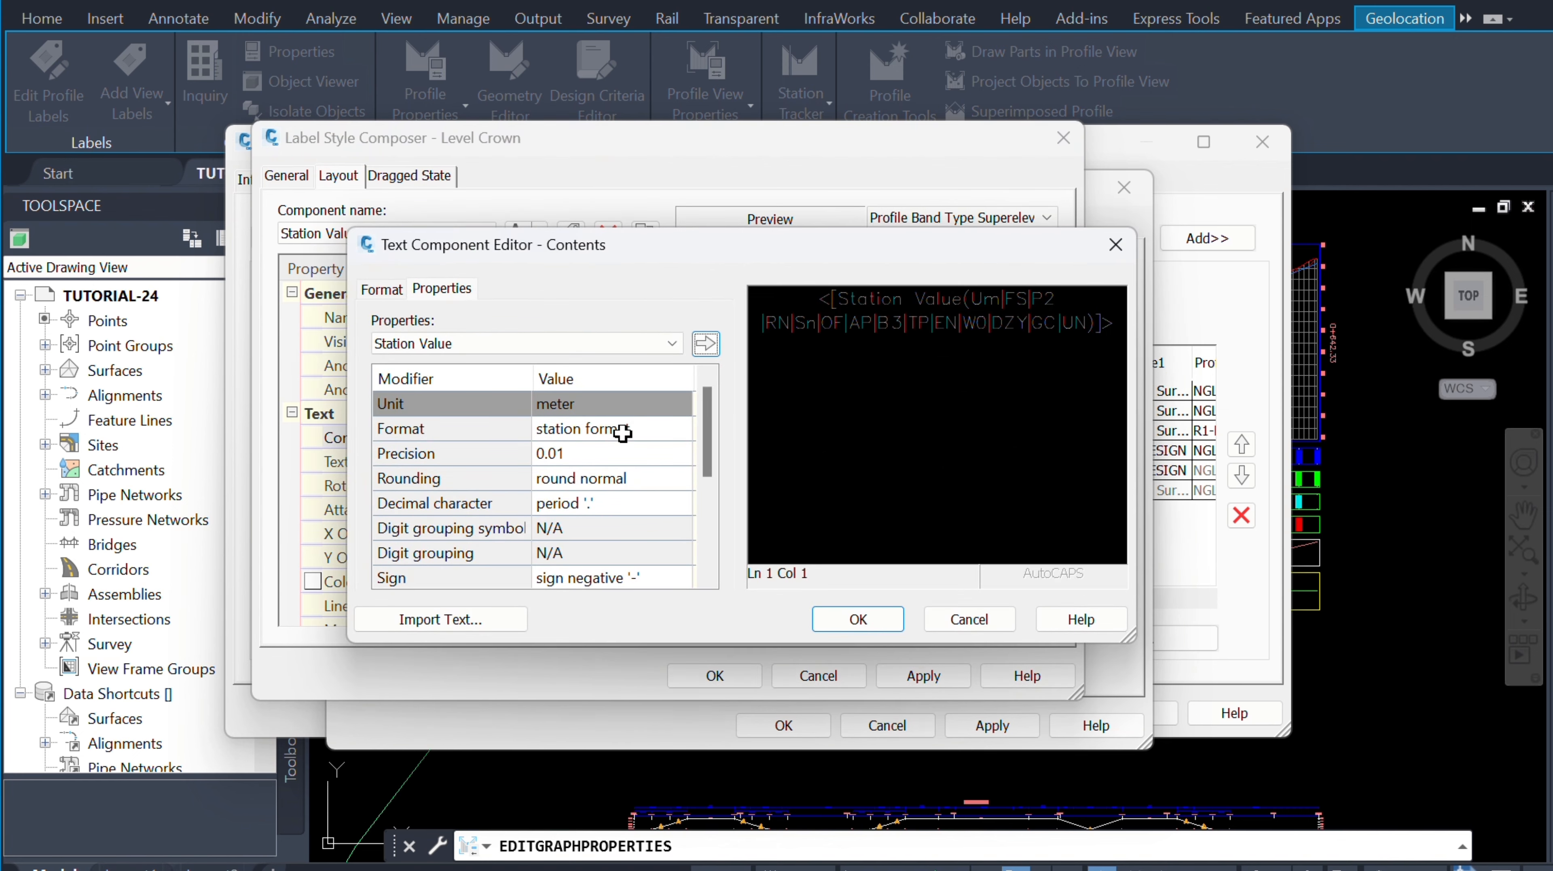
key(ctrl+a)
key(Delete)
text(L)
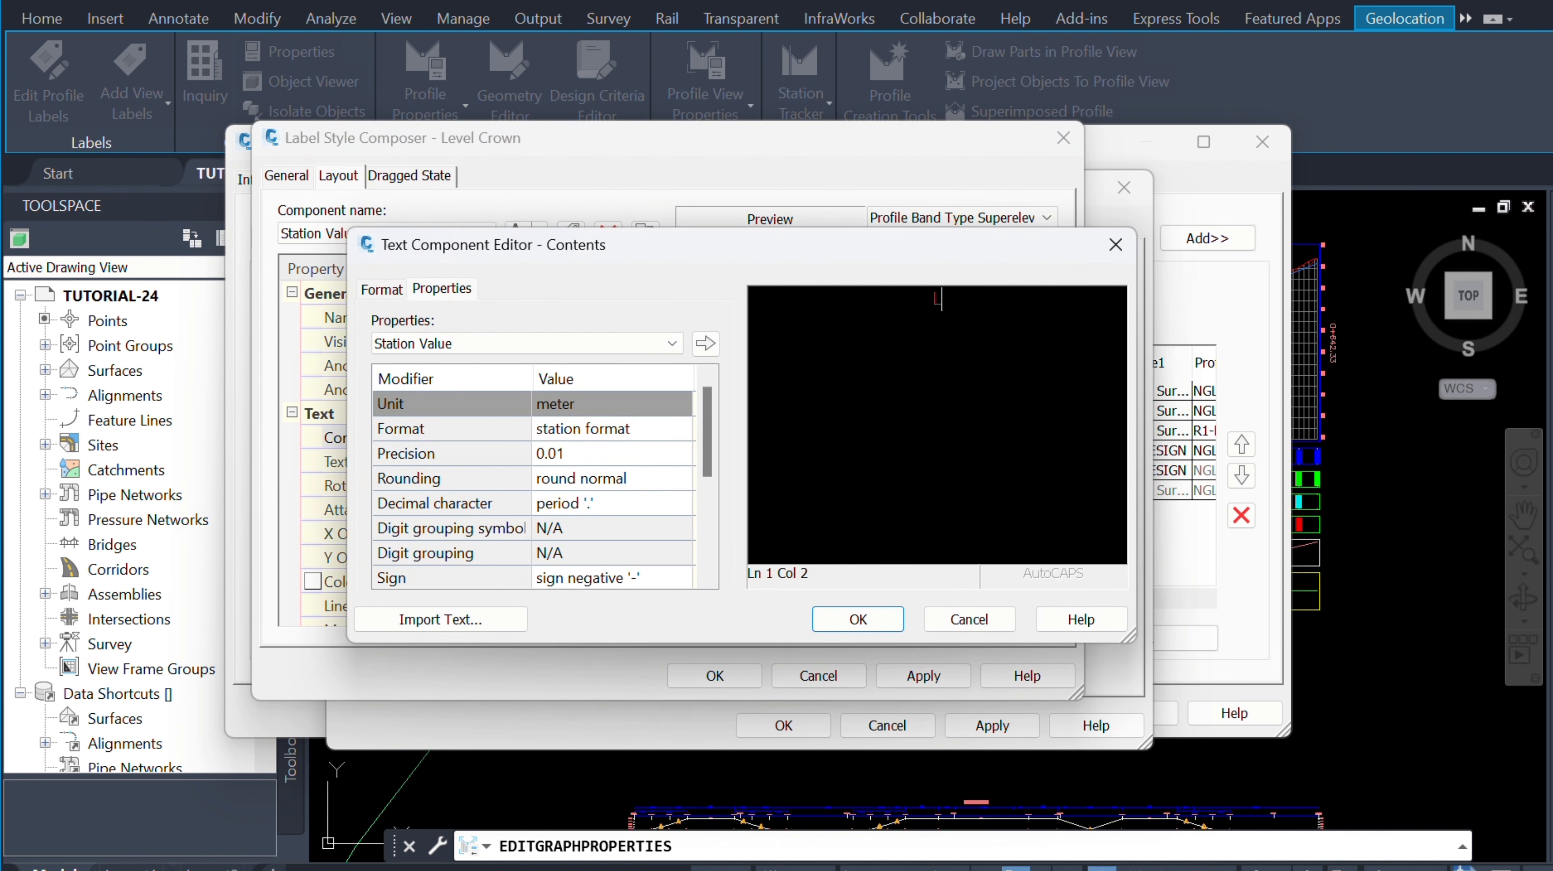
text(EVEL CROWN)
Step: Insert the Station Value property on a new line below LEVEL CROWN
click(485, 343)
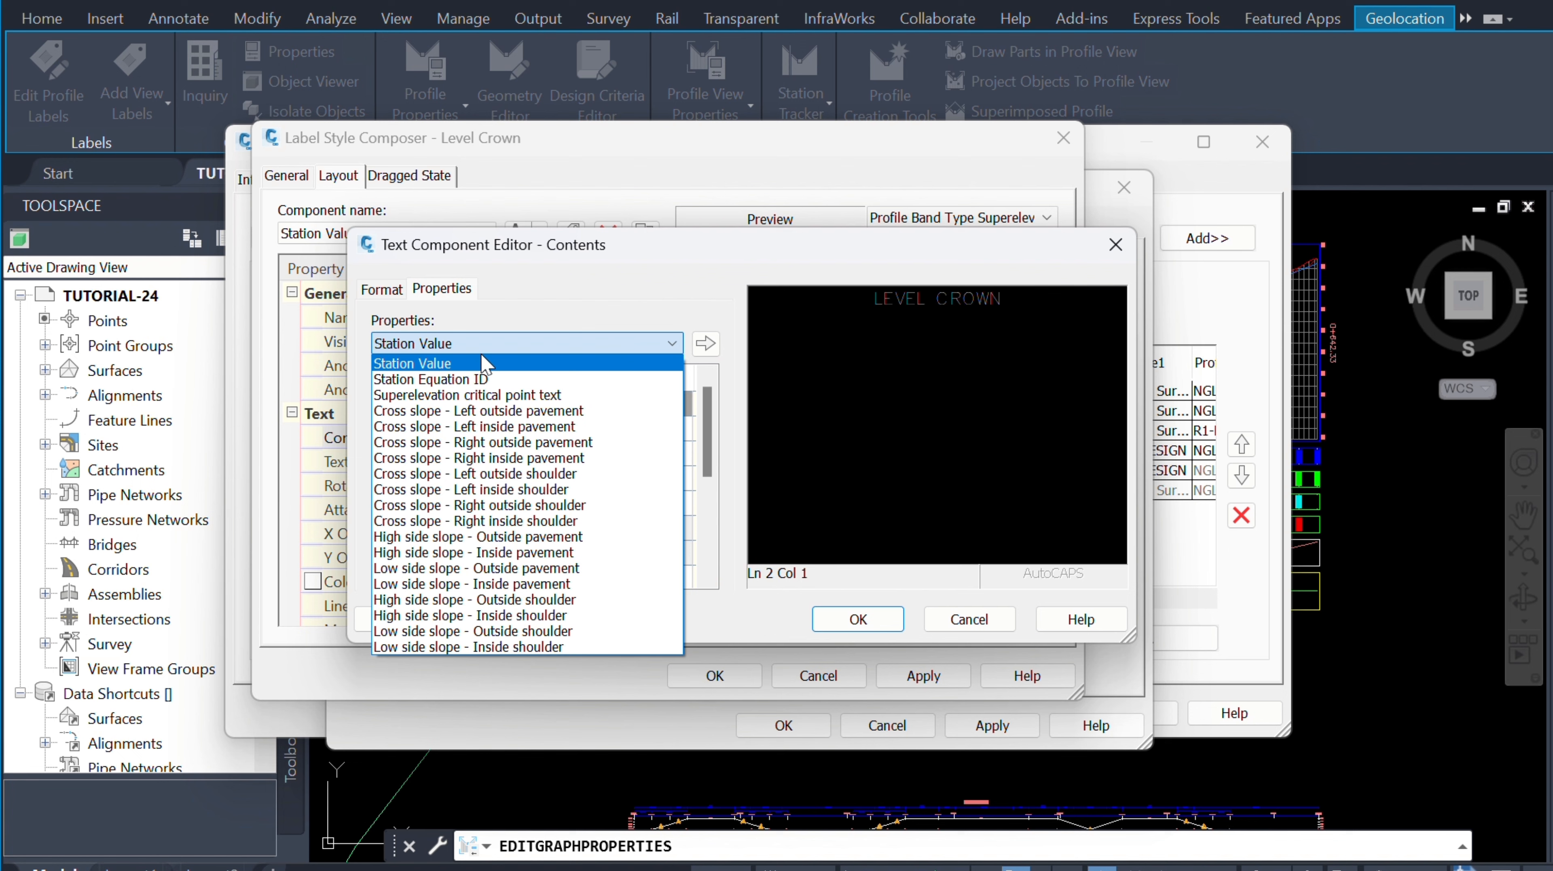
click(446, 363)
click(706, 344)
Step: Insert the Left outside pavement and Right outside pavement cross slope properties on separate lines below the Level Crown station value
click(672, 344)
click(479, 410)
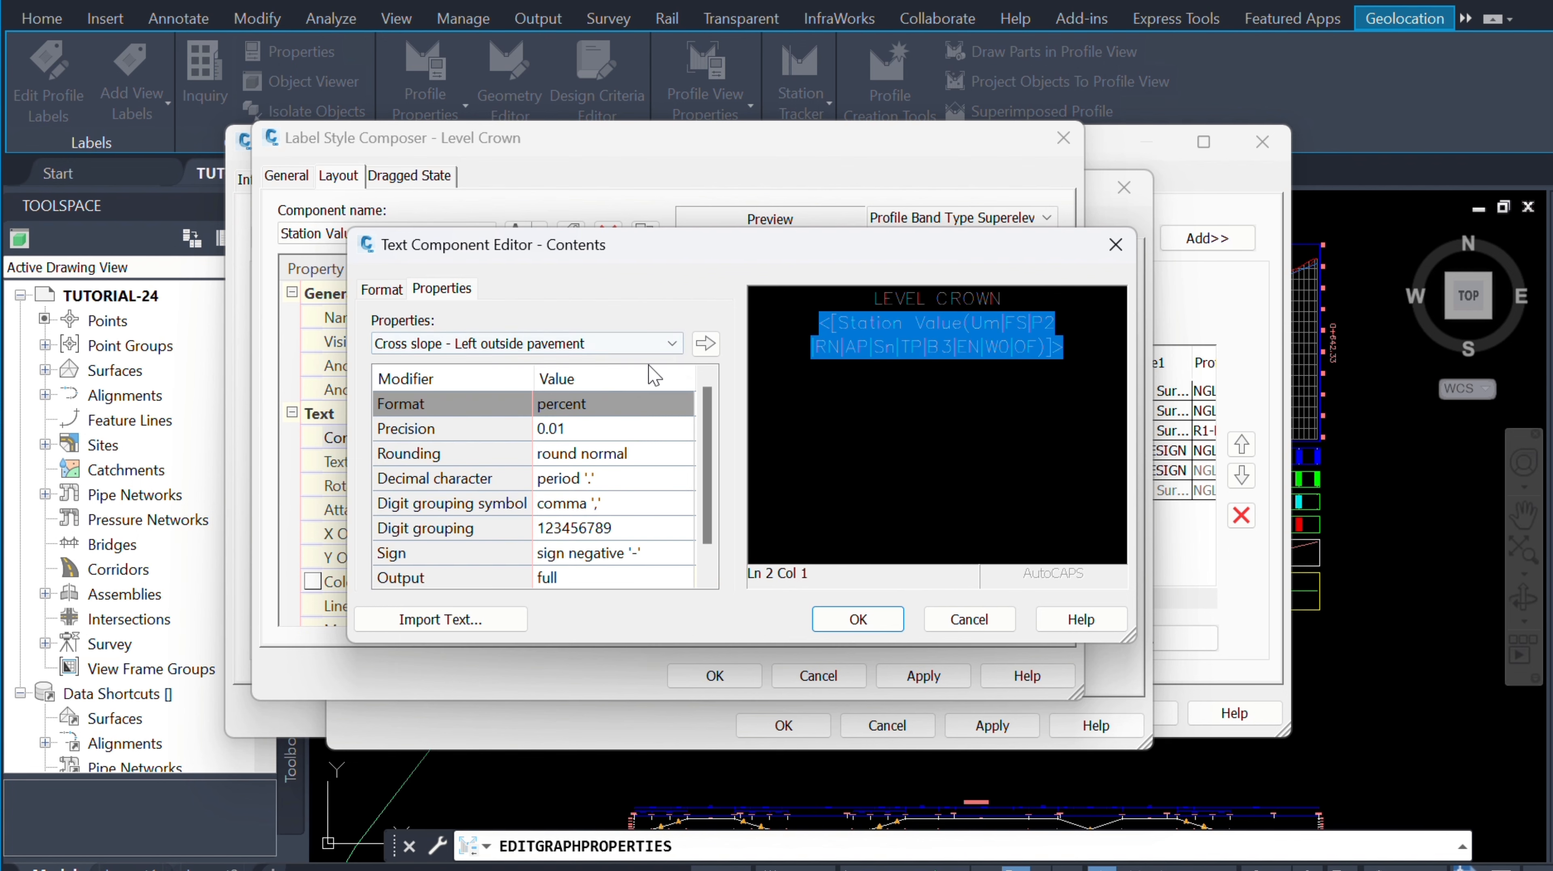
click(1080, 360)
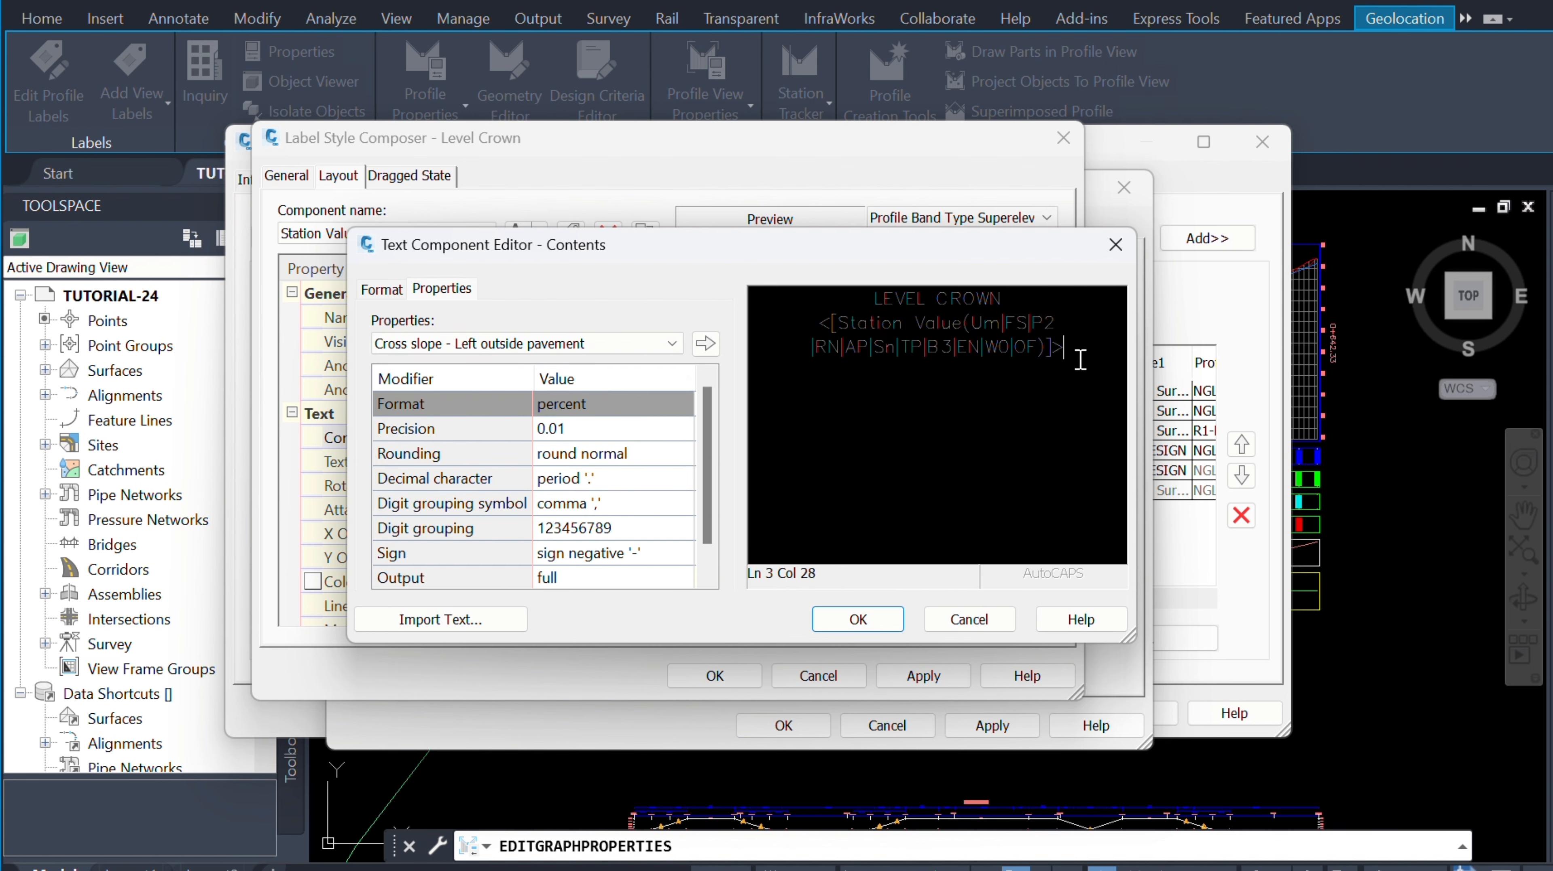
click(705, 344)
click(1081, 407)
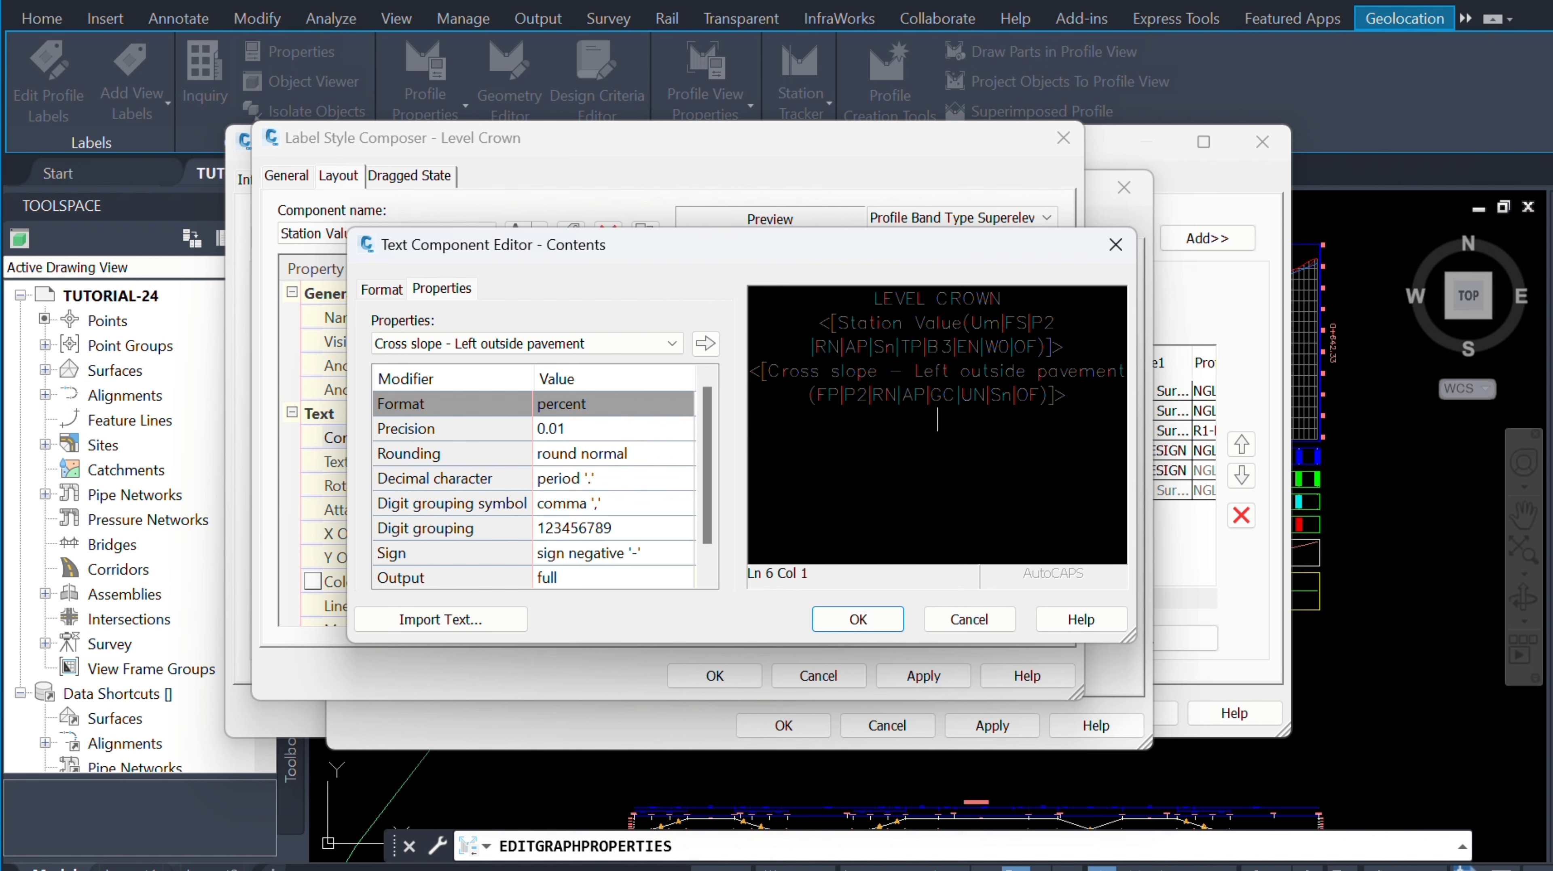
click(672, 344)
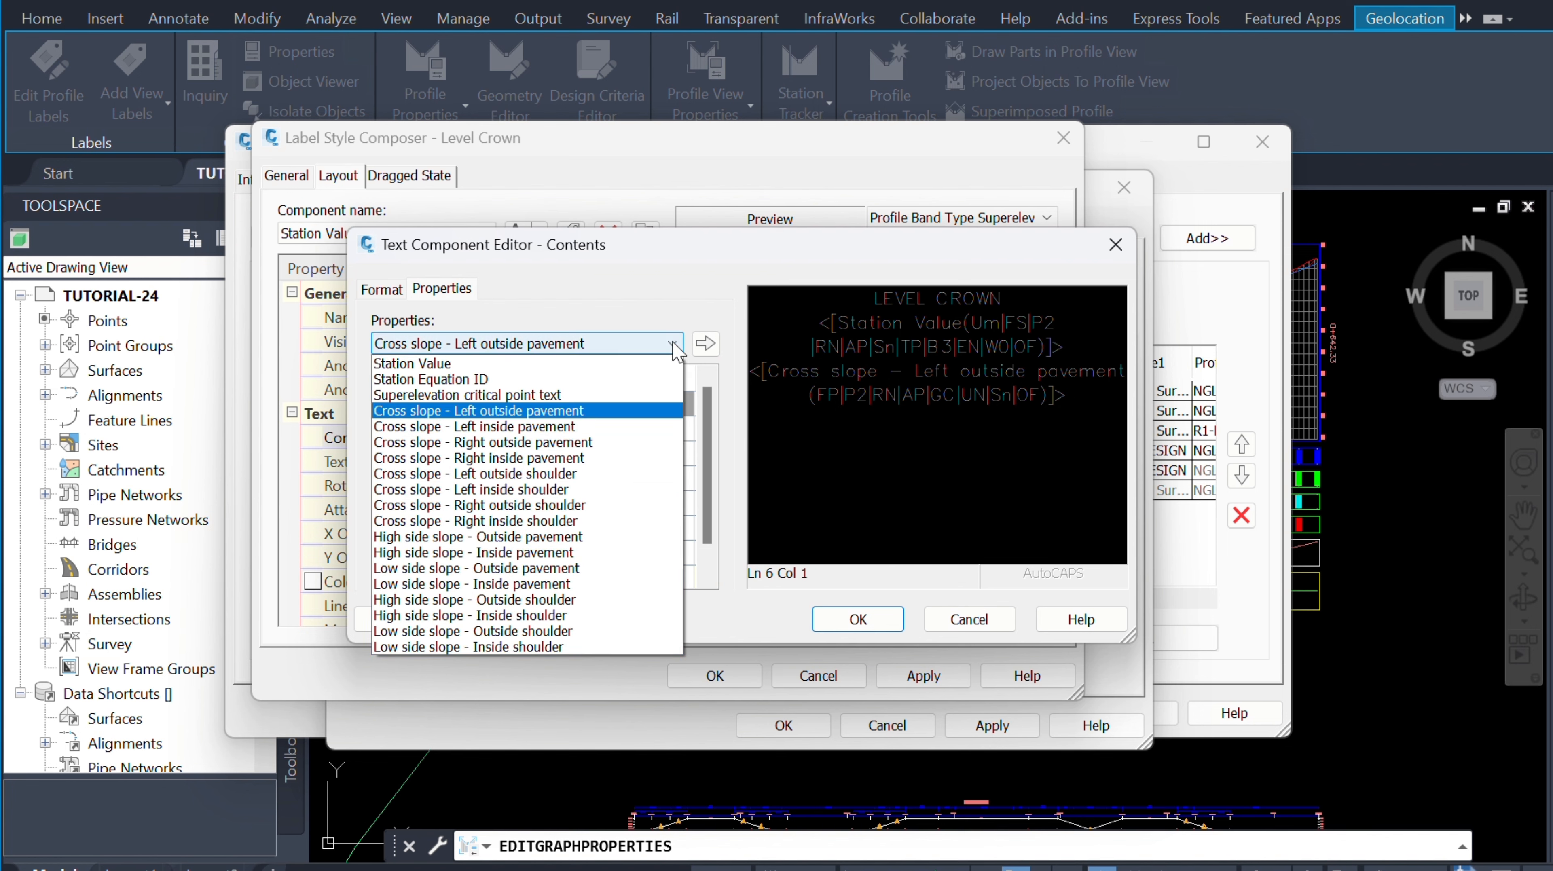
click(528, 444)
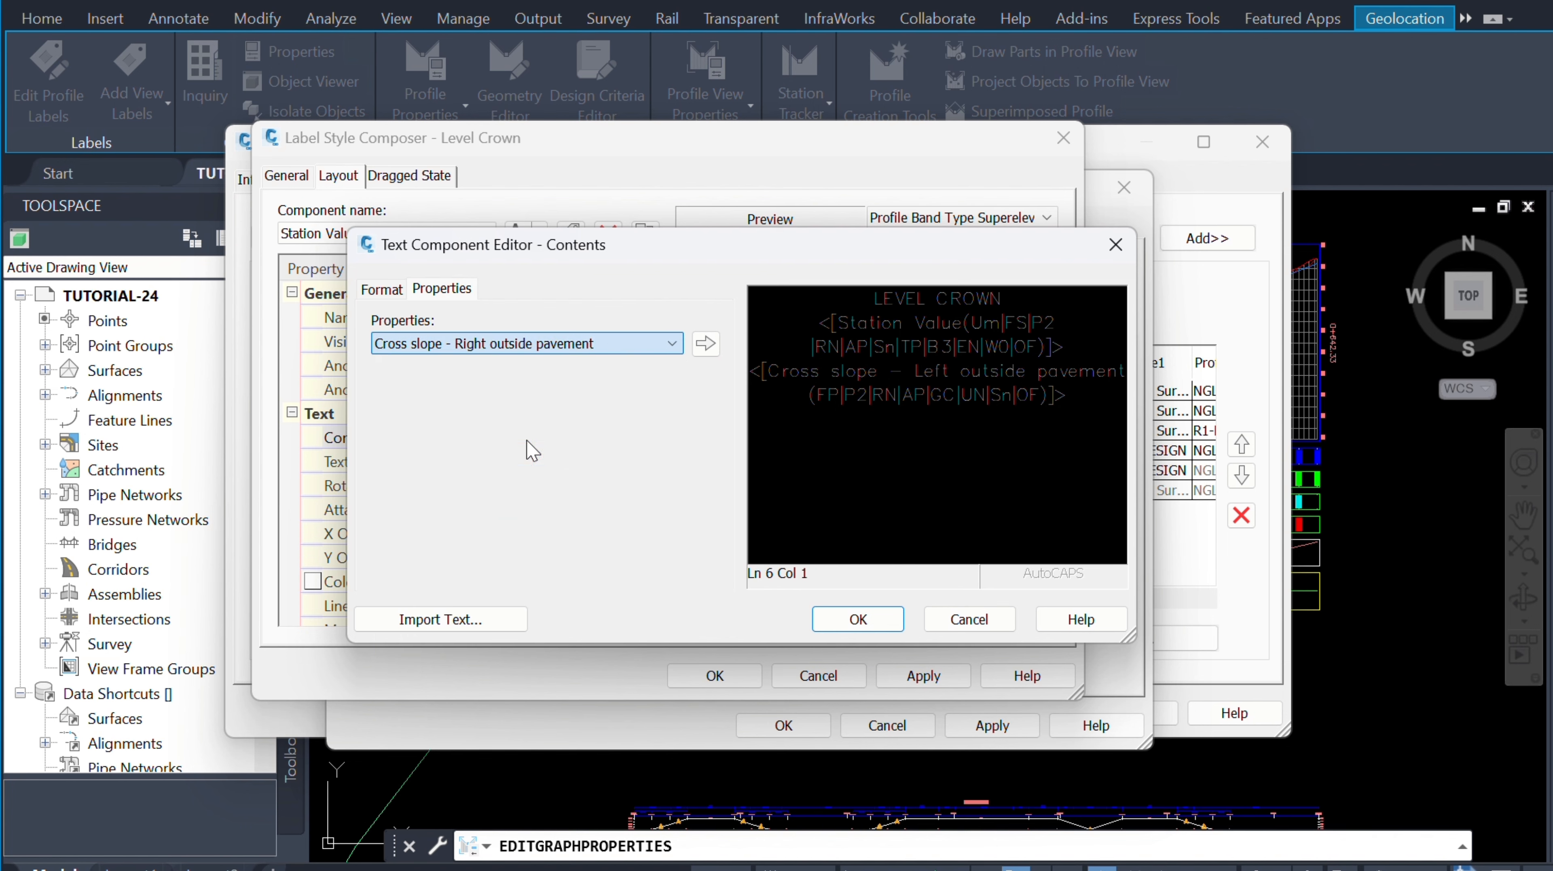
click(706, 344)
Step: Change the font of the entire Level Crown label text to Consolas and accept the contents
key(ctrl+a)
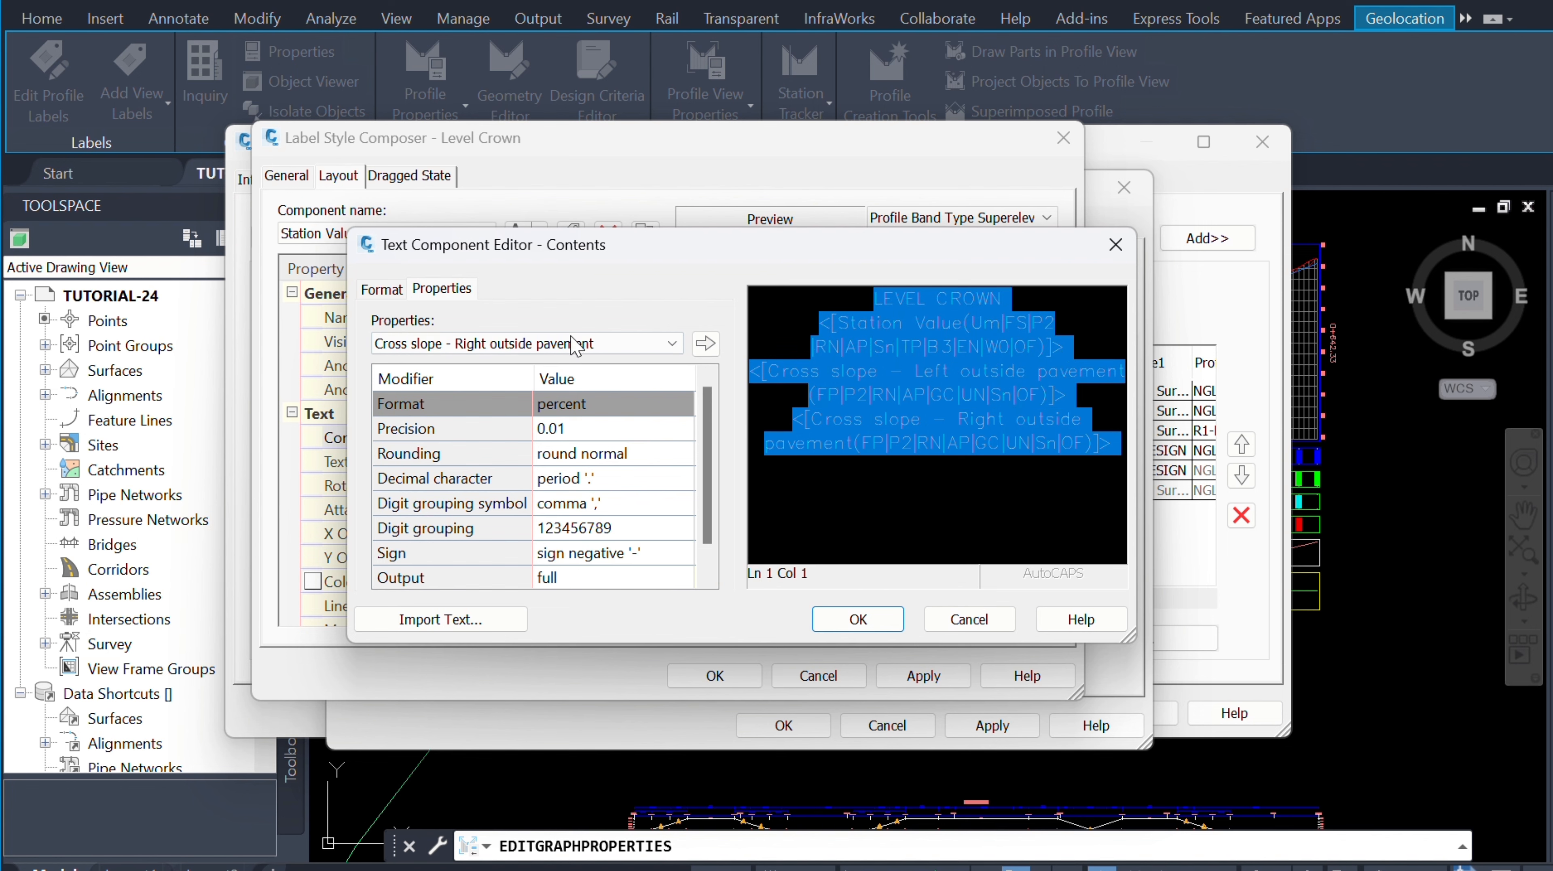
click(397, 289)
click(448, 439)
text(con)
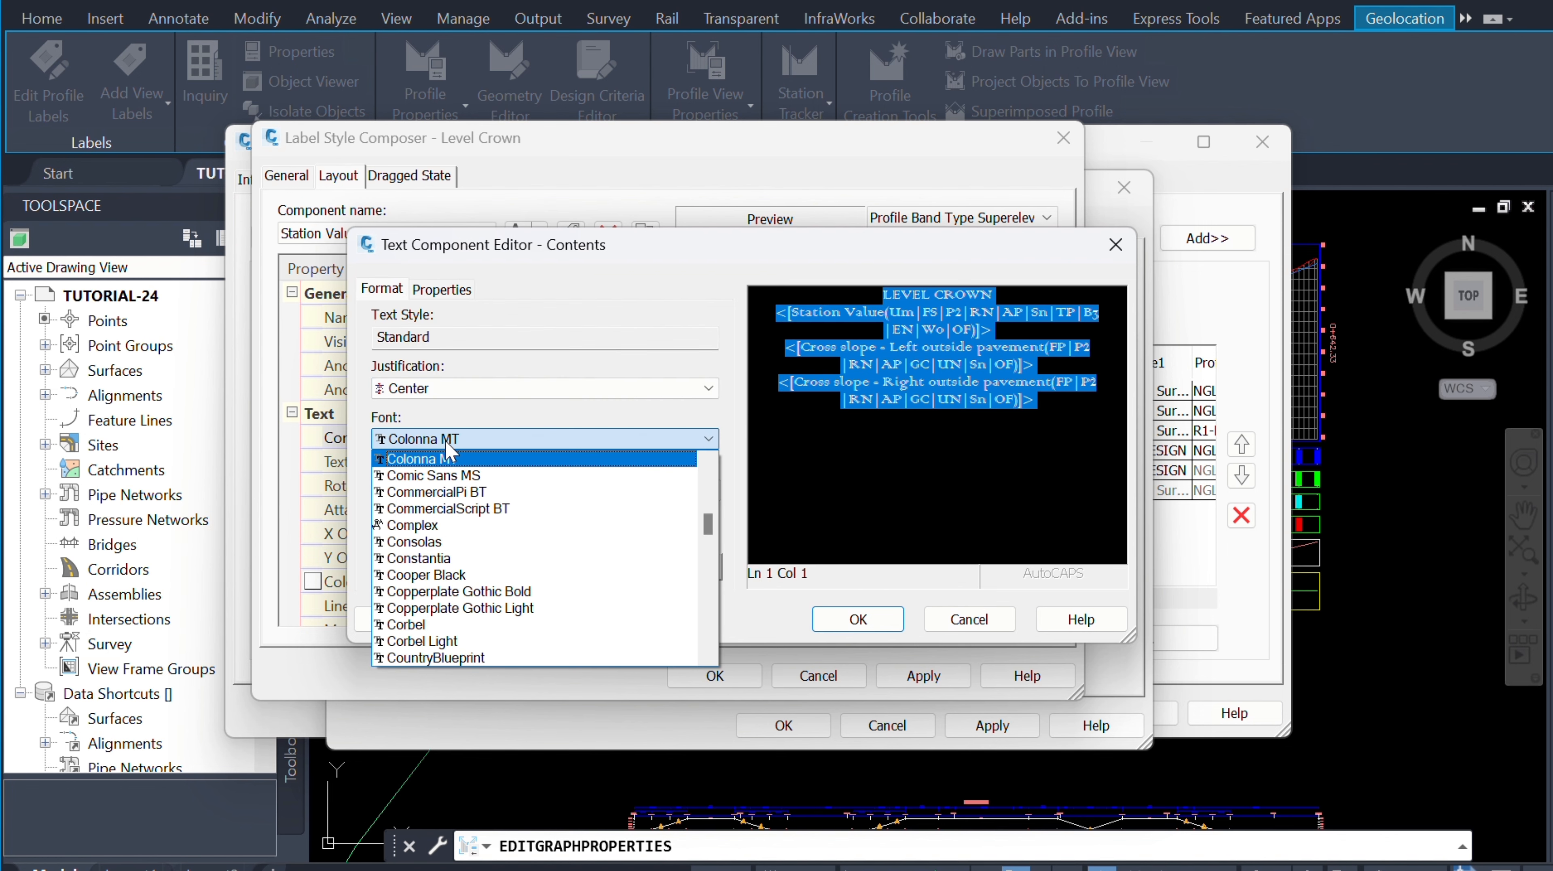
click(440, 458)
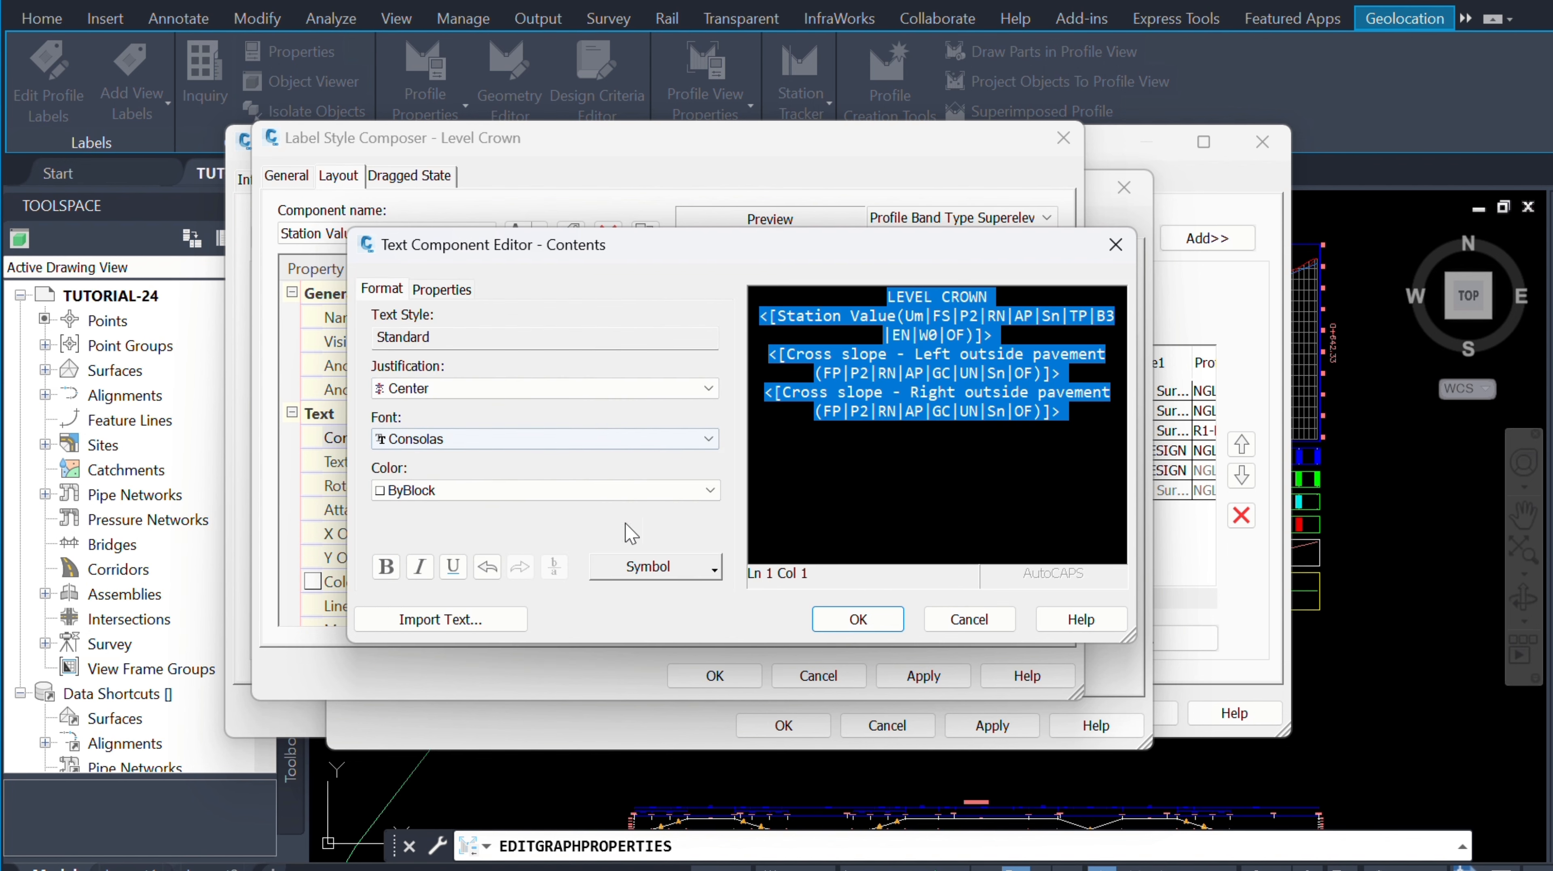
click(858, 620)
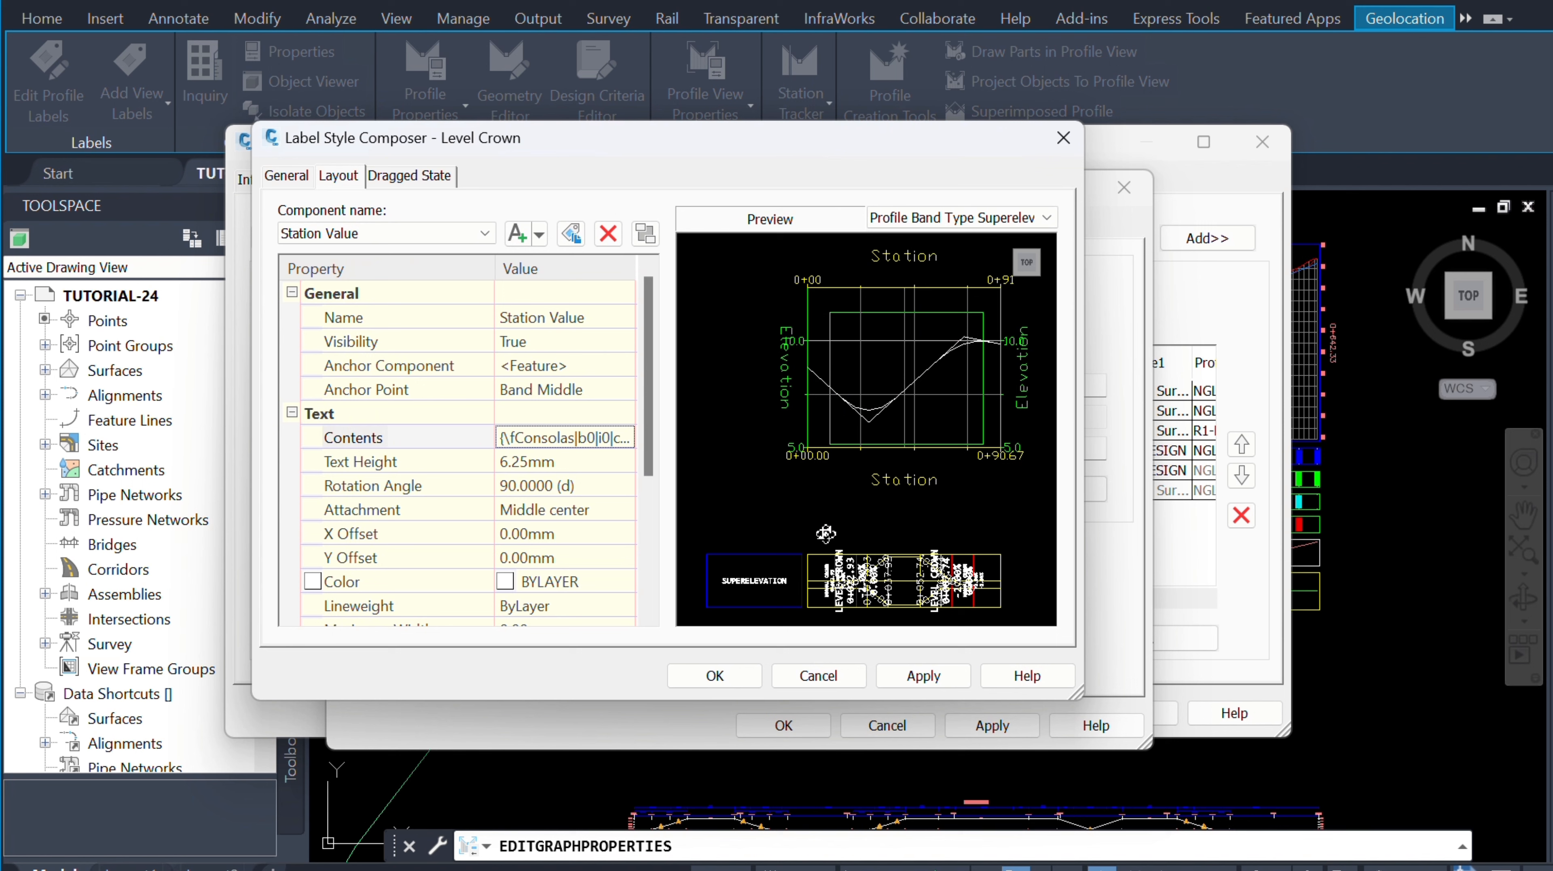
Step: Set the Level Crown label's text height to 3 mm and accept the label style
click(560, 462)
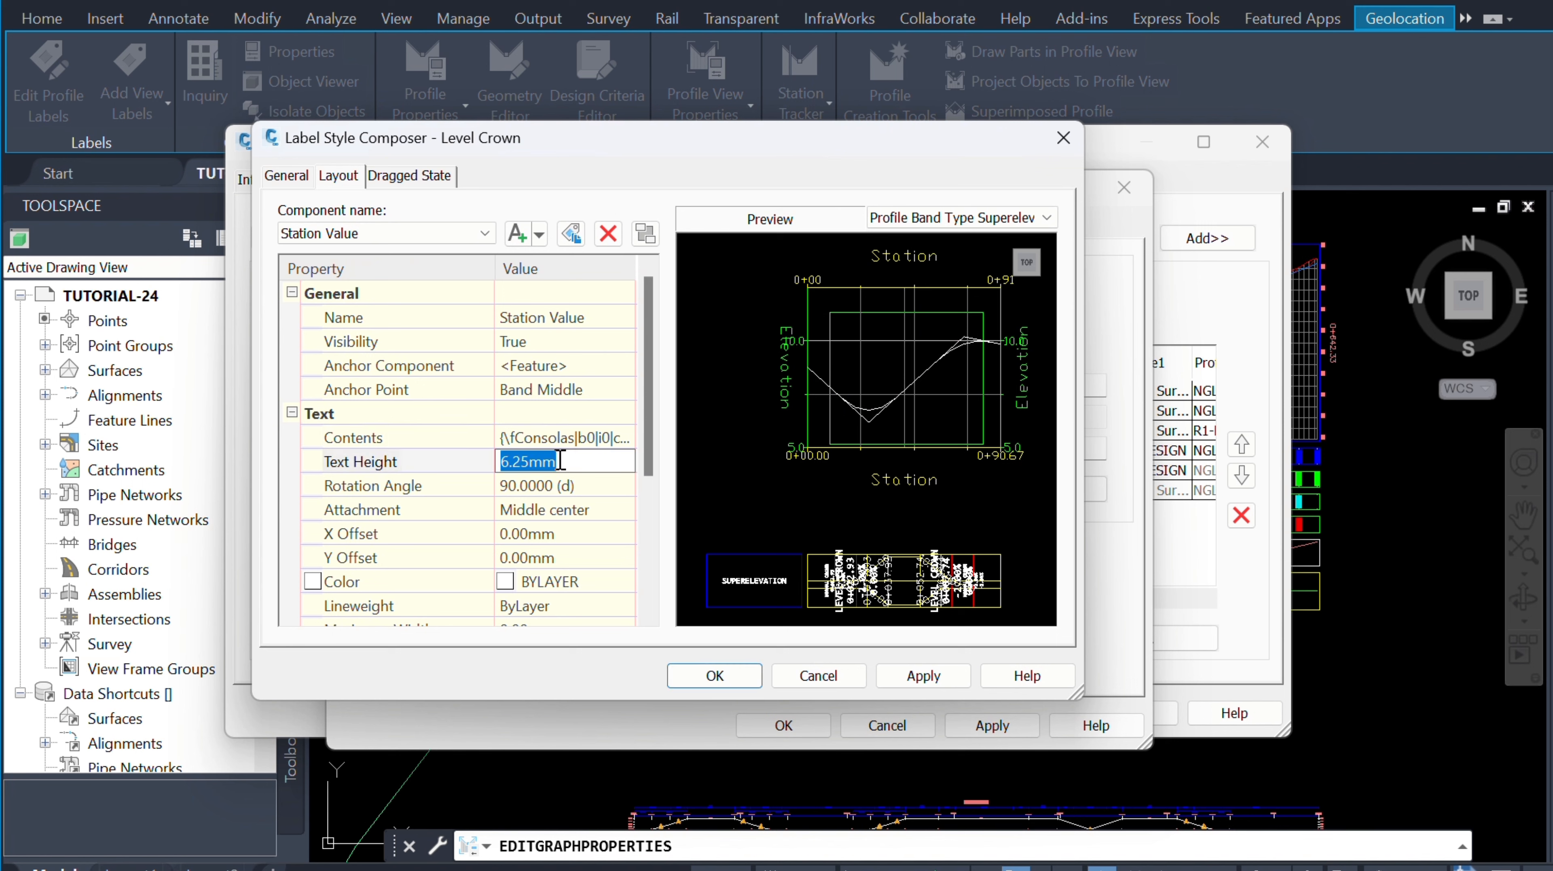
text(3)
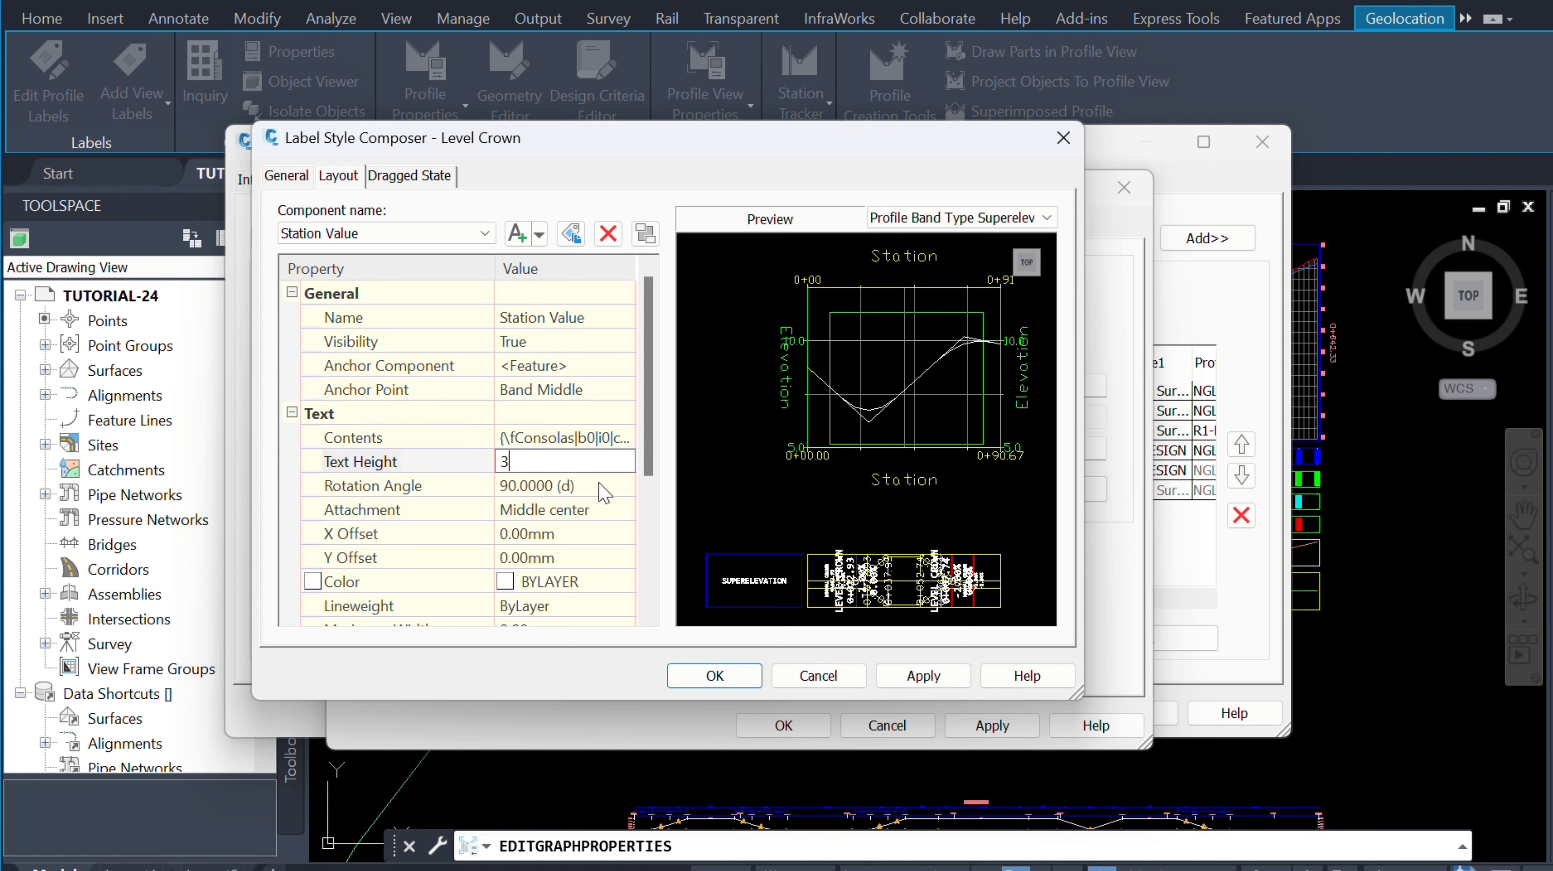
key(Return)
key(Return)
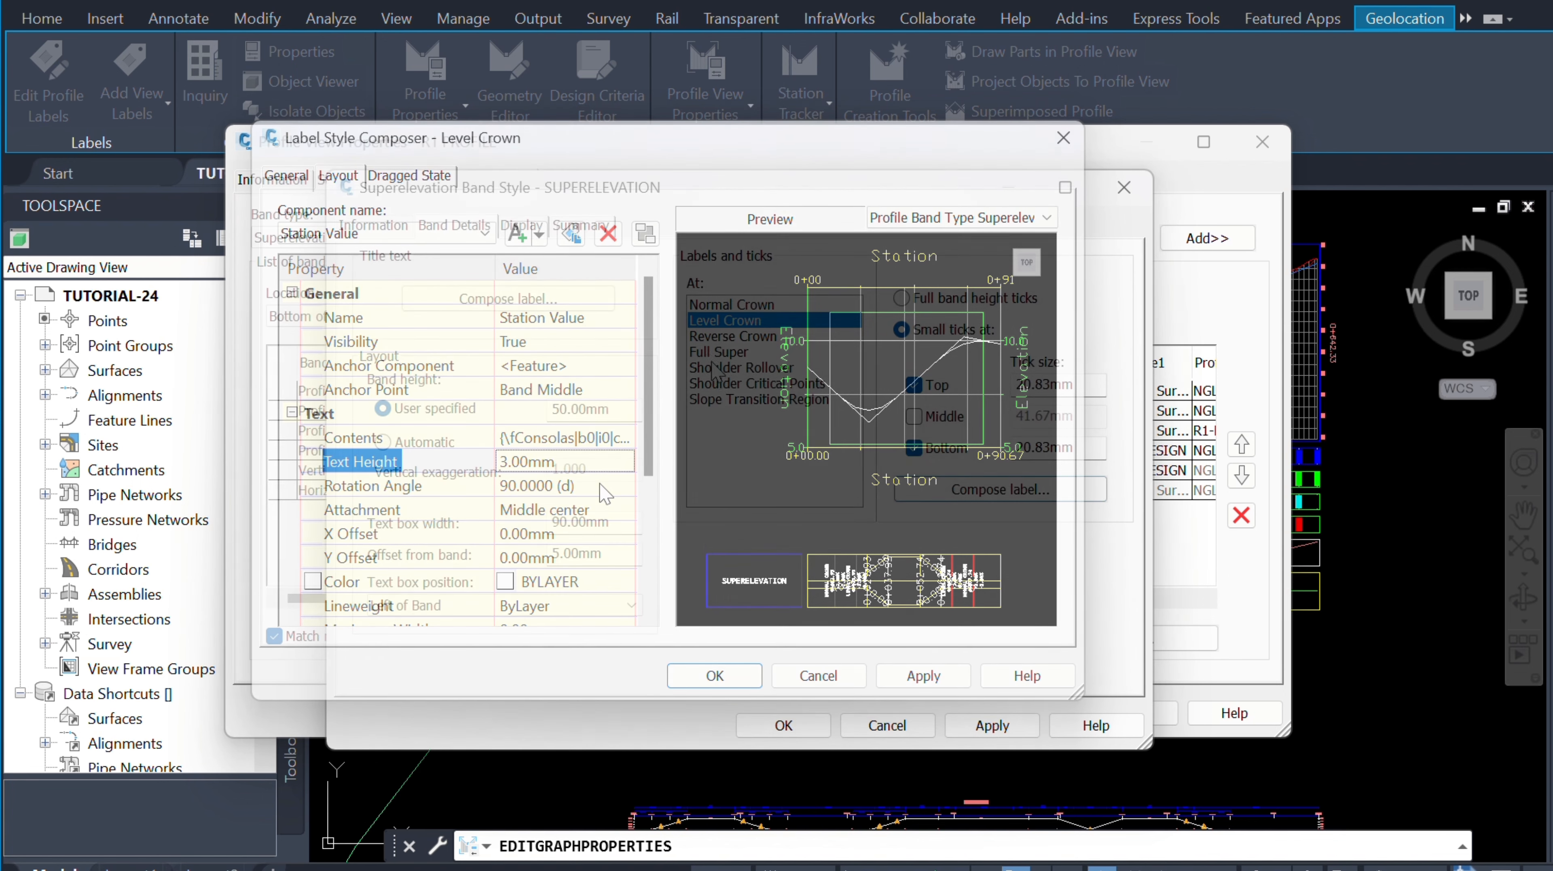
Step: Open the Reverse Crown label for composing and replace its Station Value component's text contents with REVERSE CROWN
click(732, 337)
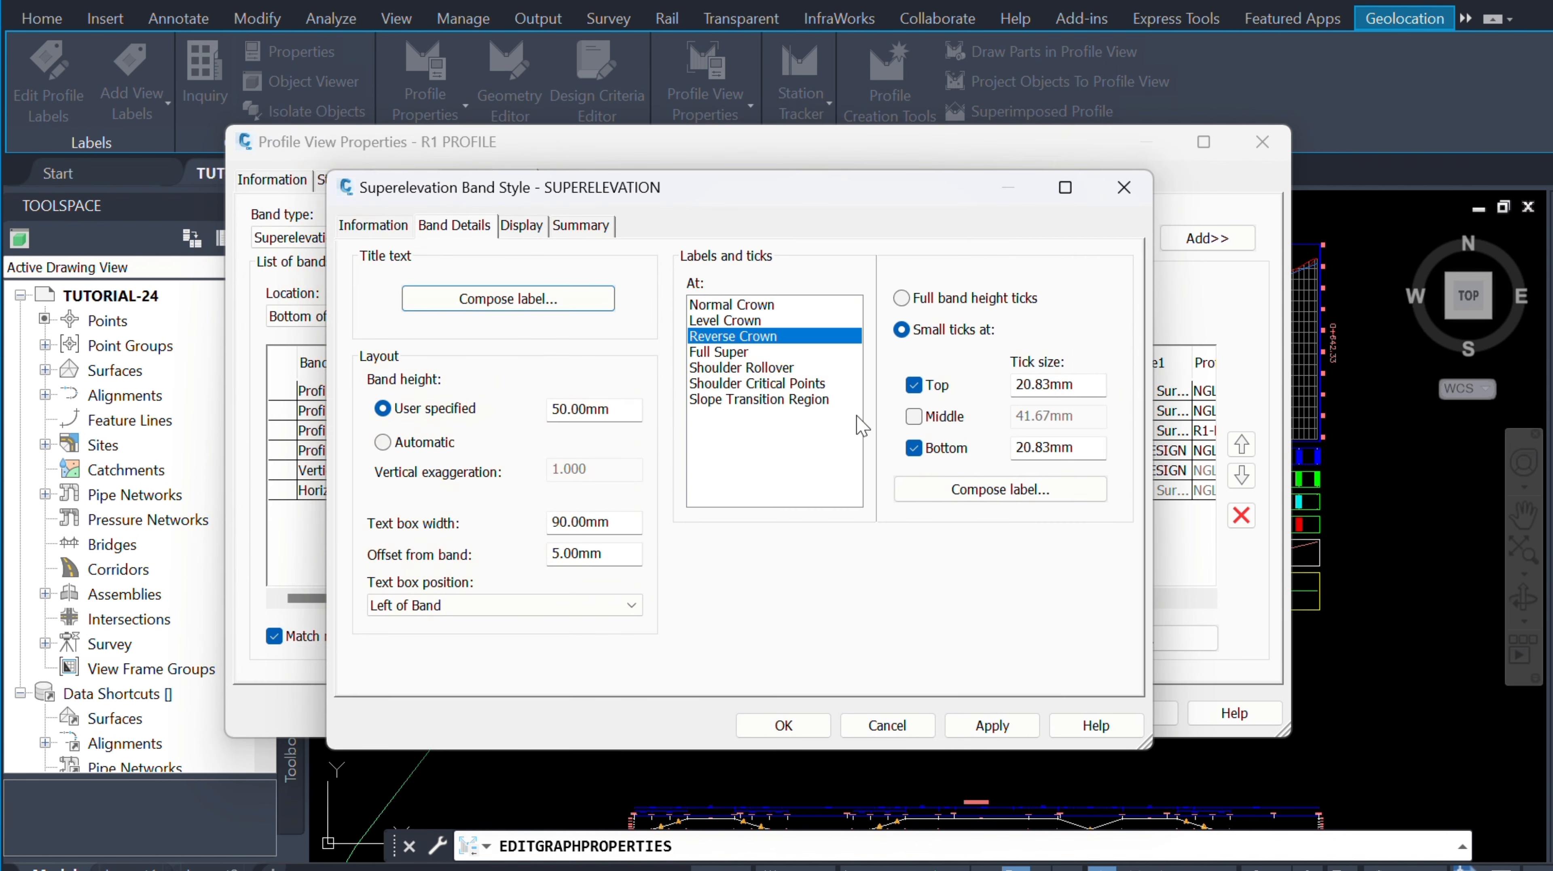
click(1007, 489)
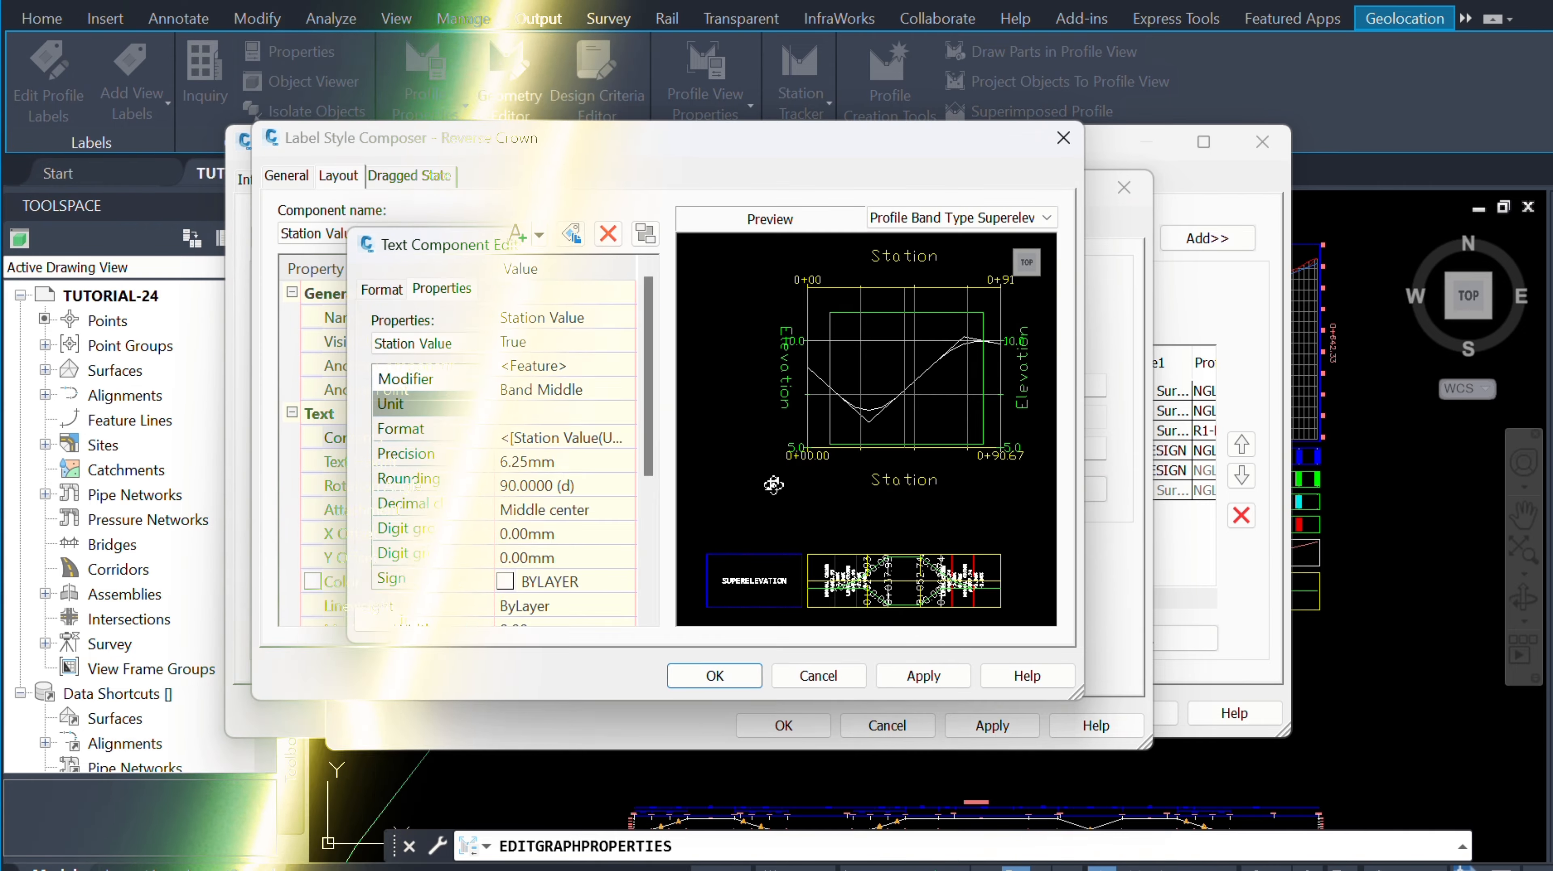
key(ctrl+a)
key(Delete)
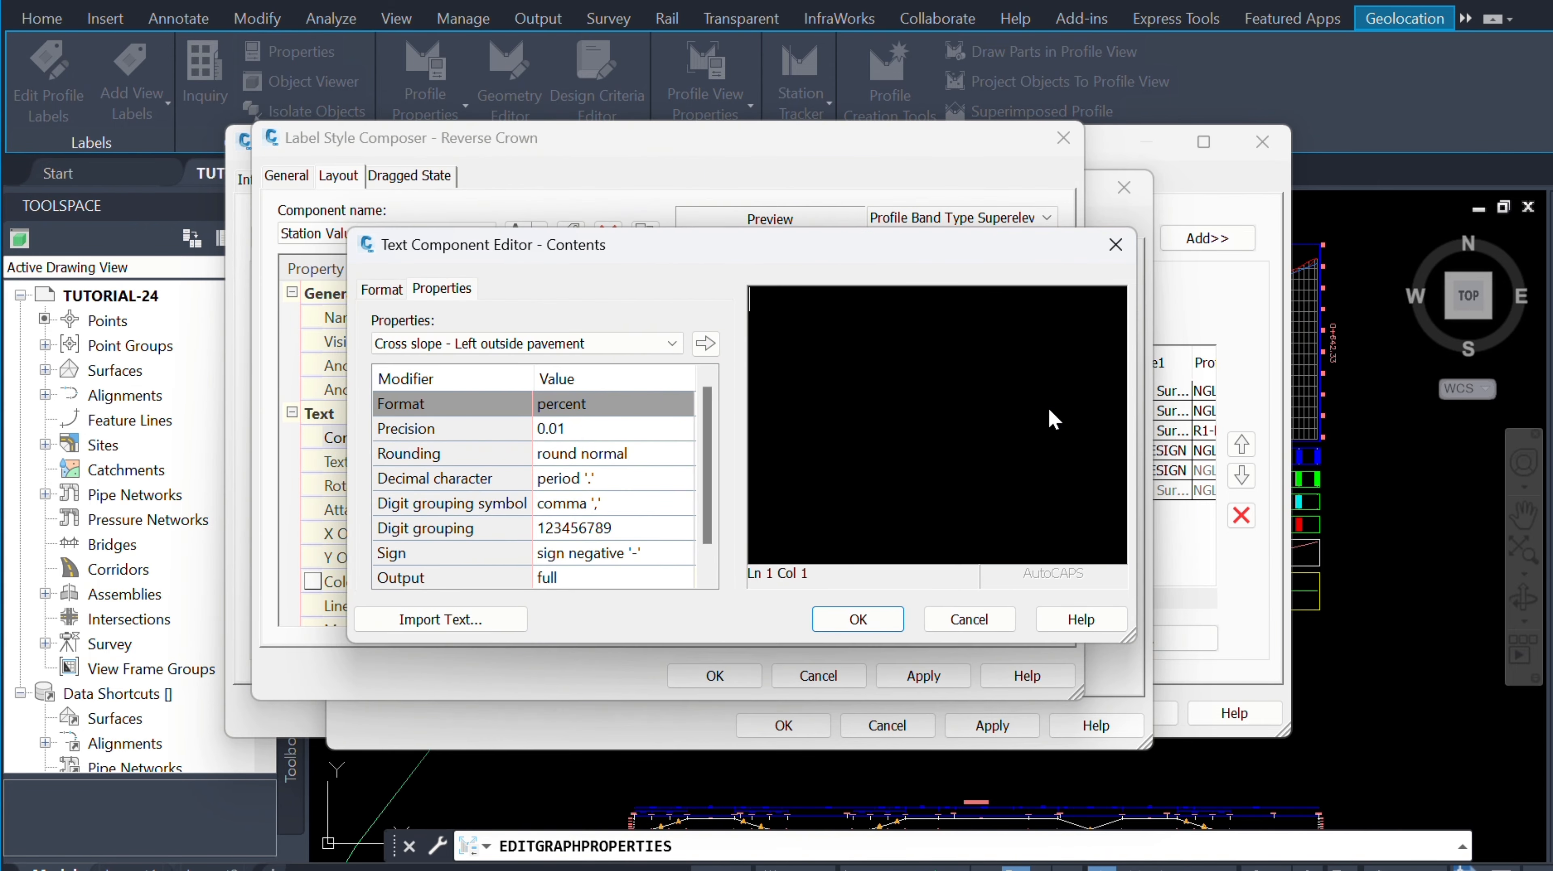
text(REVERSE CROWN)
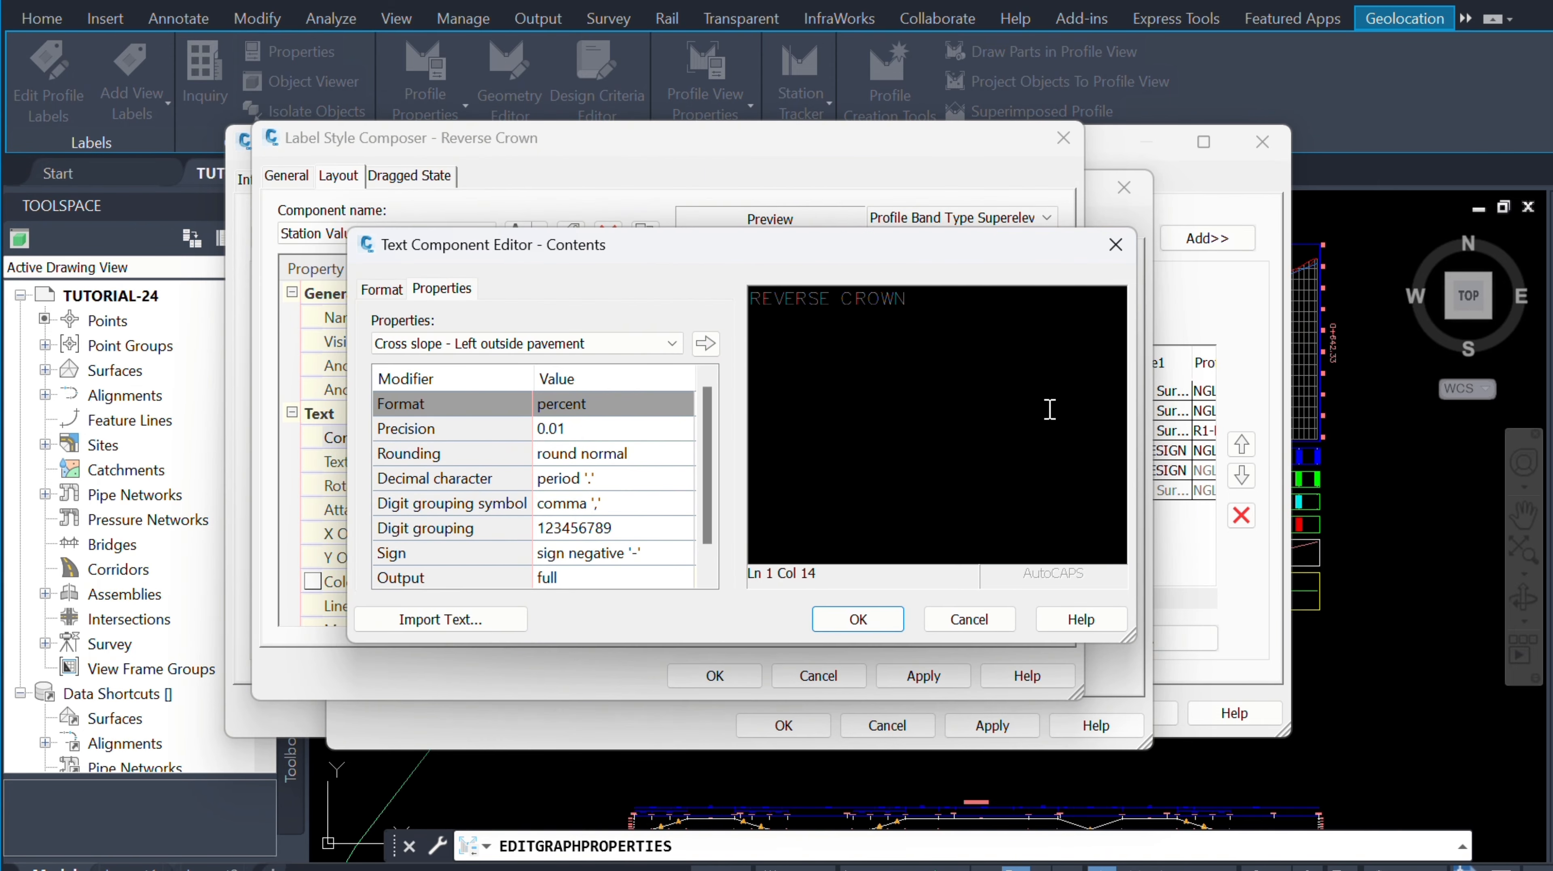
Step: Insert the Station Value property on a new line below REVERSE CROWN
click(672, 343)
scroll(452, 366, up, 5)
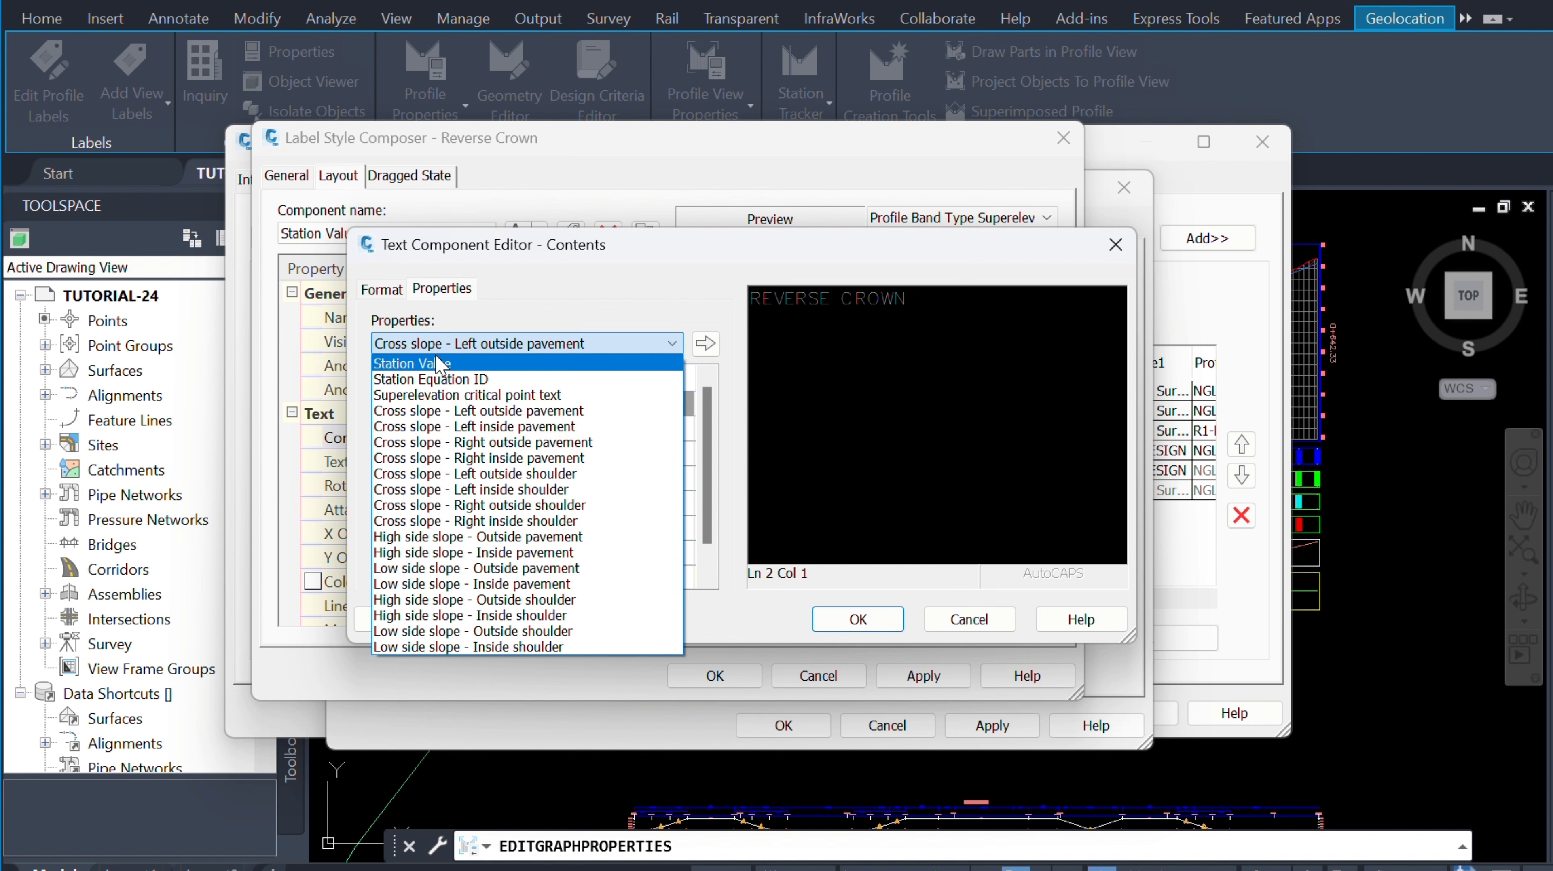
click(452, 363)
click(706, 343)
key(Return)
Step: Insert the Left outside pavement and Right outside pavement cross slope properties on separate lines below the Reverse Crown station value
click(671, 344)
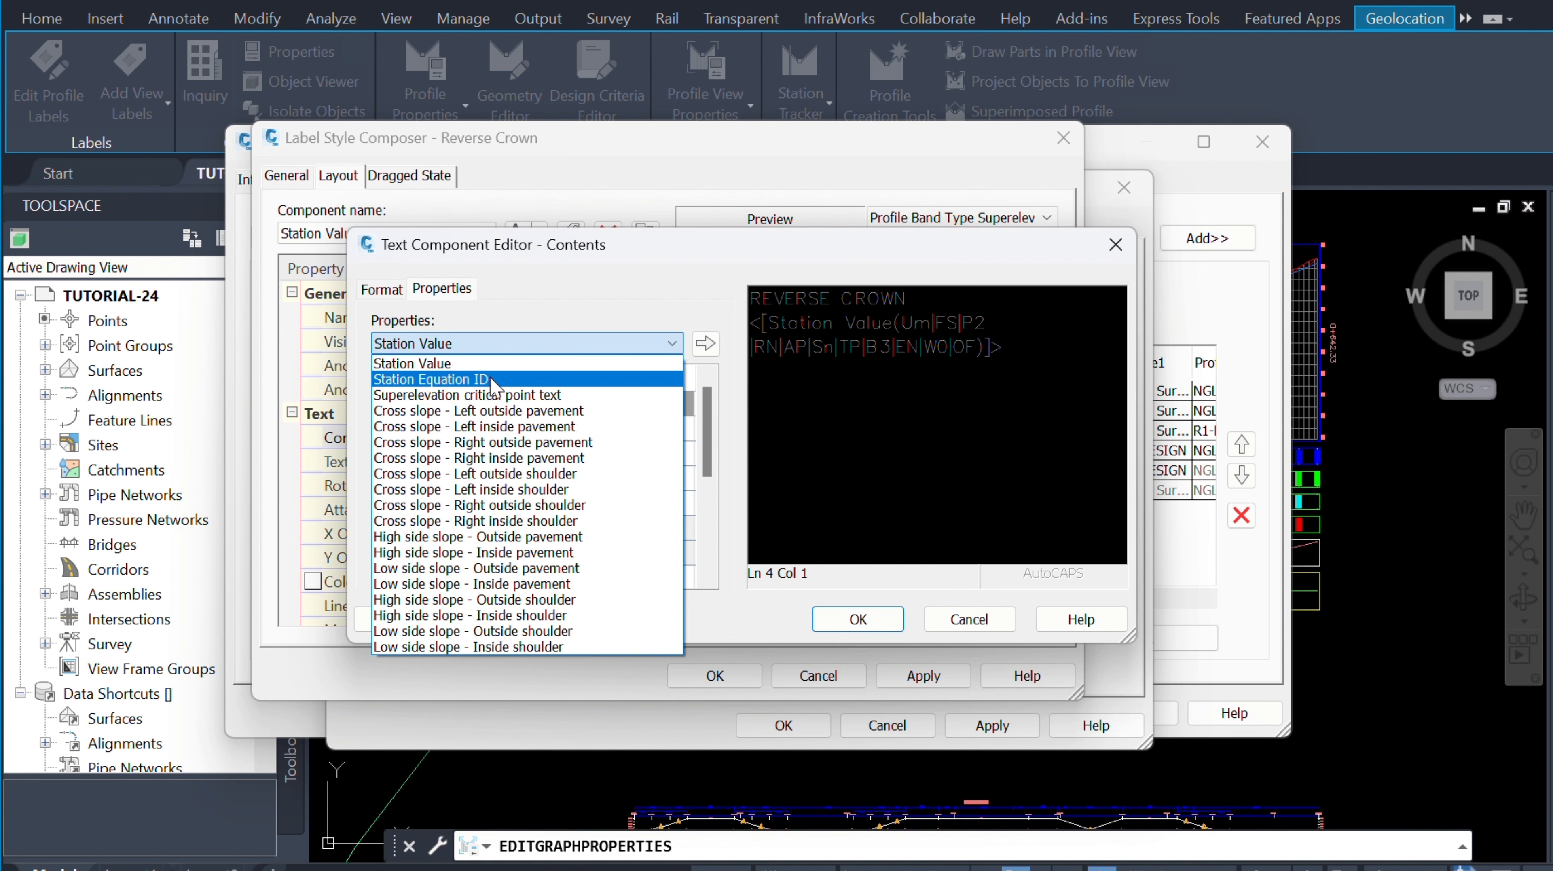
click(507, 419)
click(705, 344)
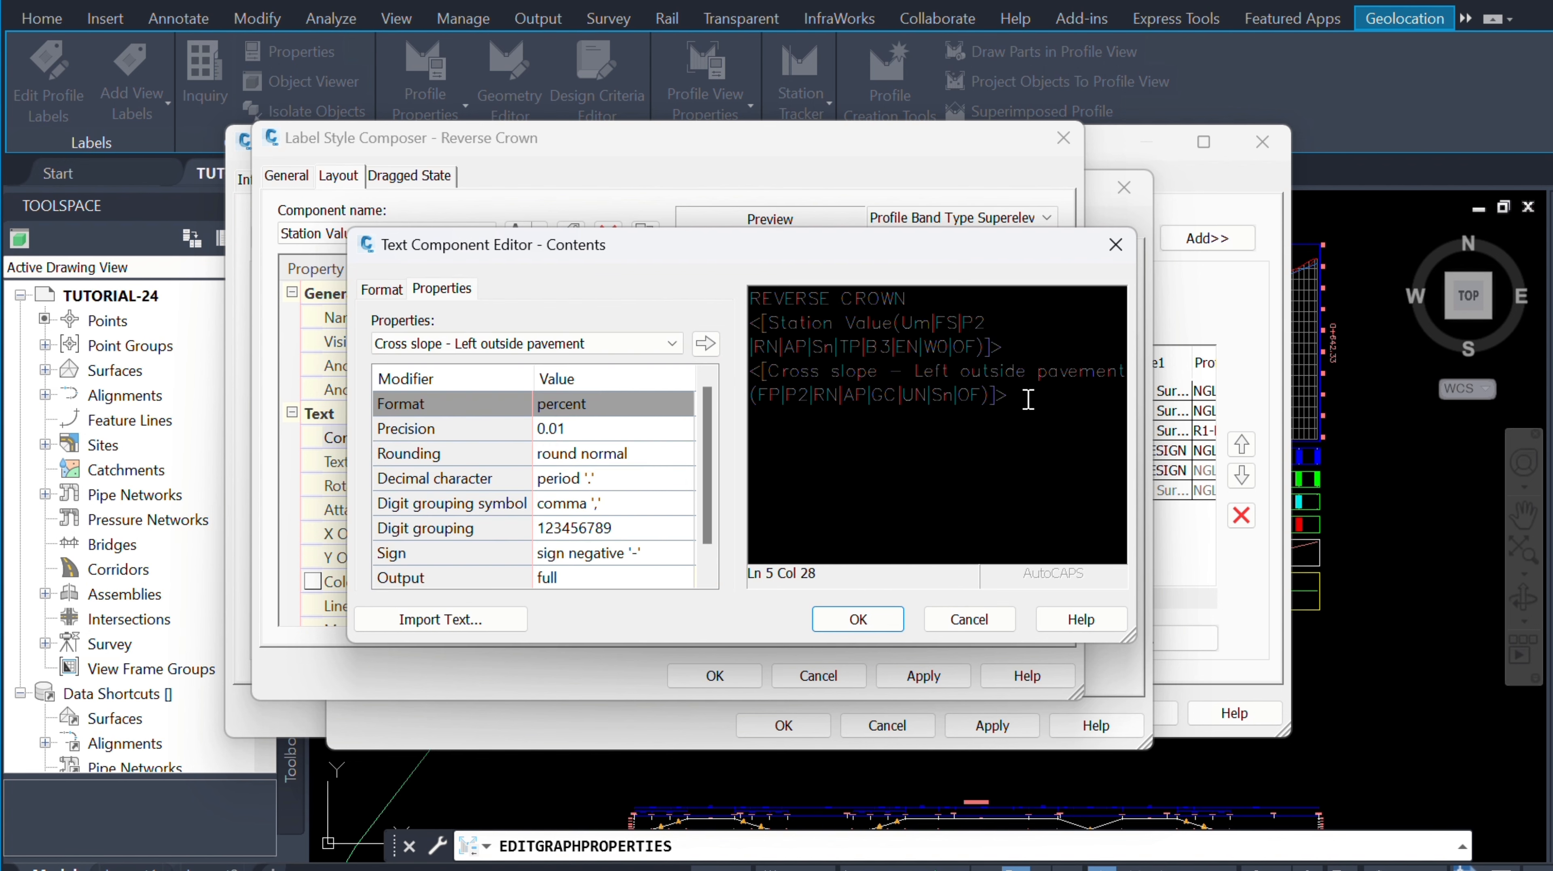
key(Return)
click(671, 343)
click(506, 442)
click(705, 344)
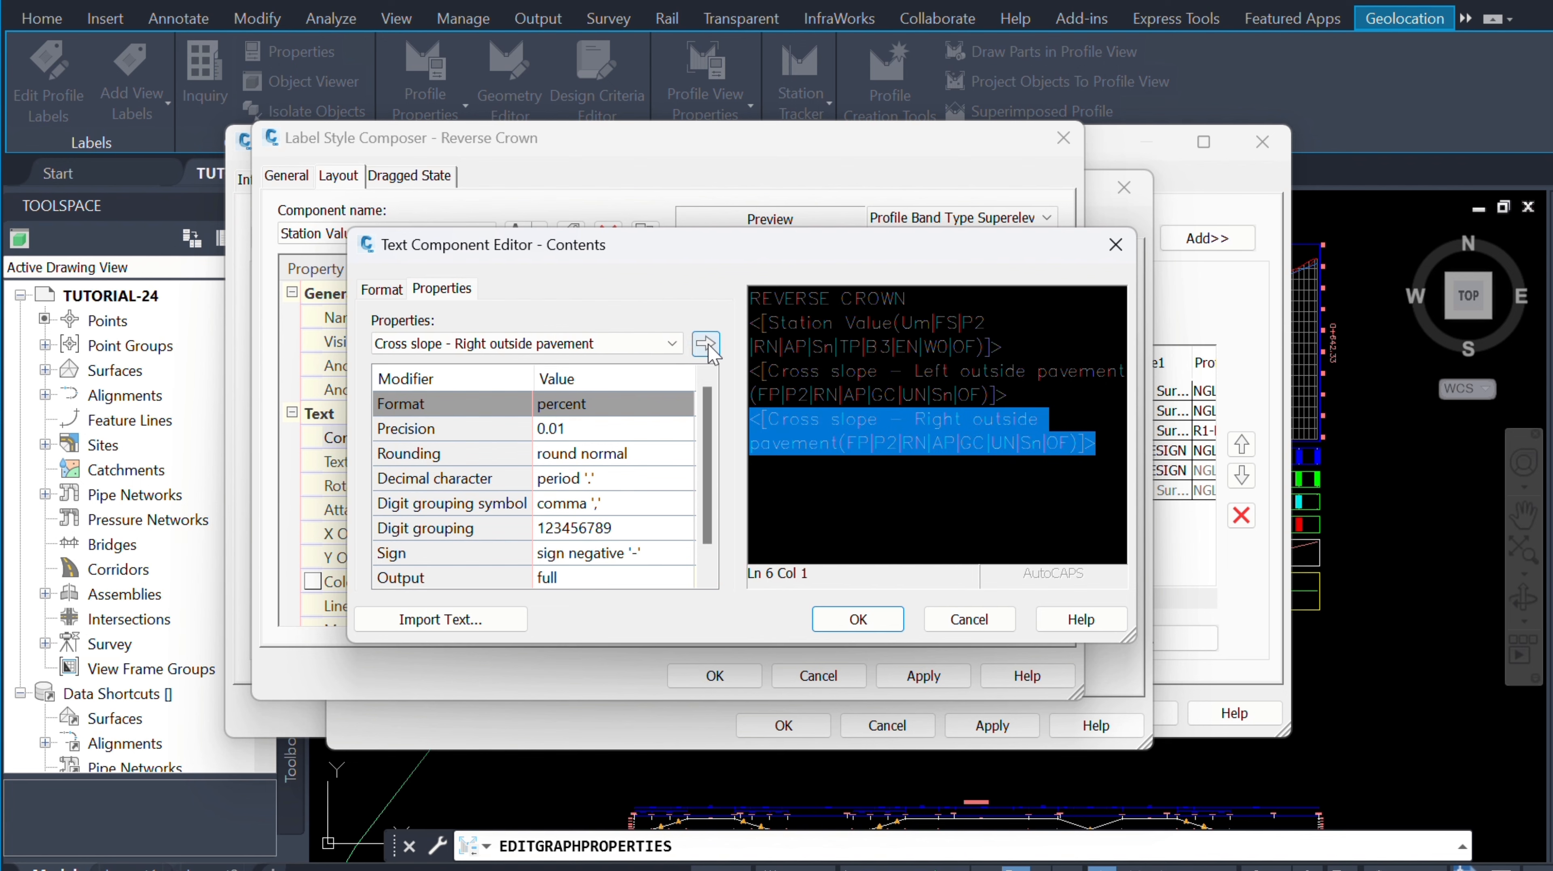
Step: Change the font of the entire Reverse Crown label text to Consolas, then apply and accept the label style
key(ctrl+a)
click(382, 288)
click(440, 429)
text(con)
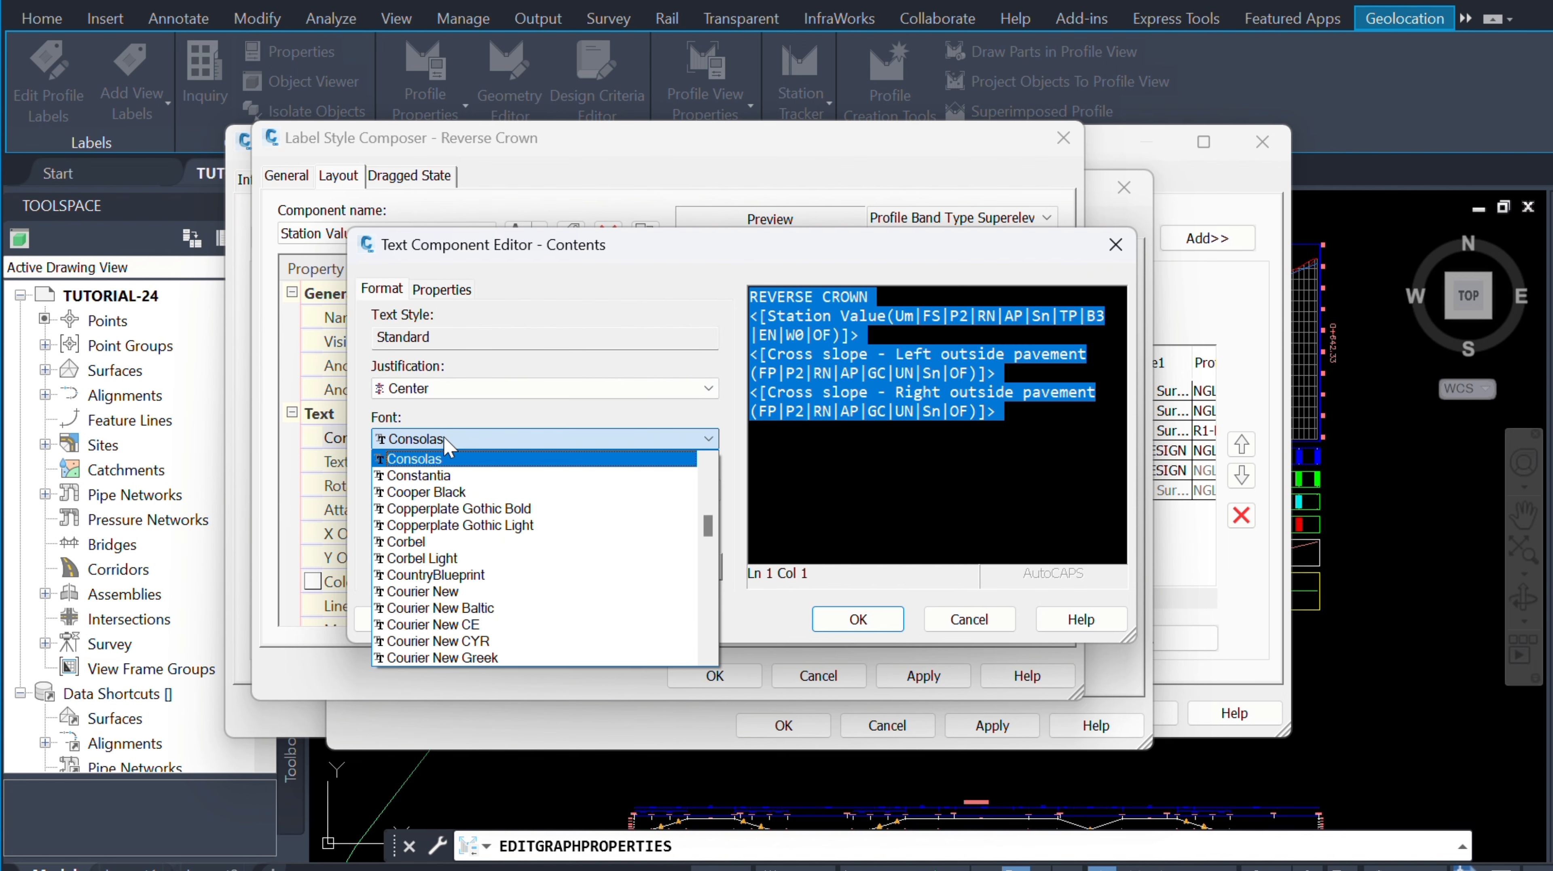
click(439, 457)
click(858, 619)
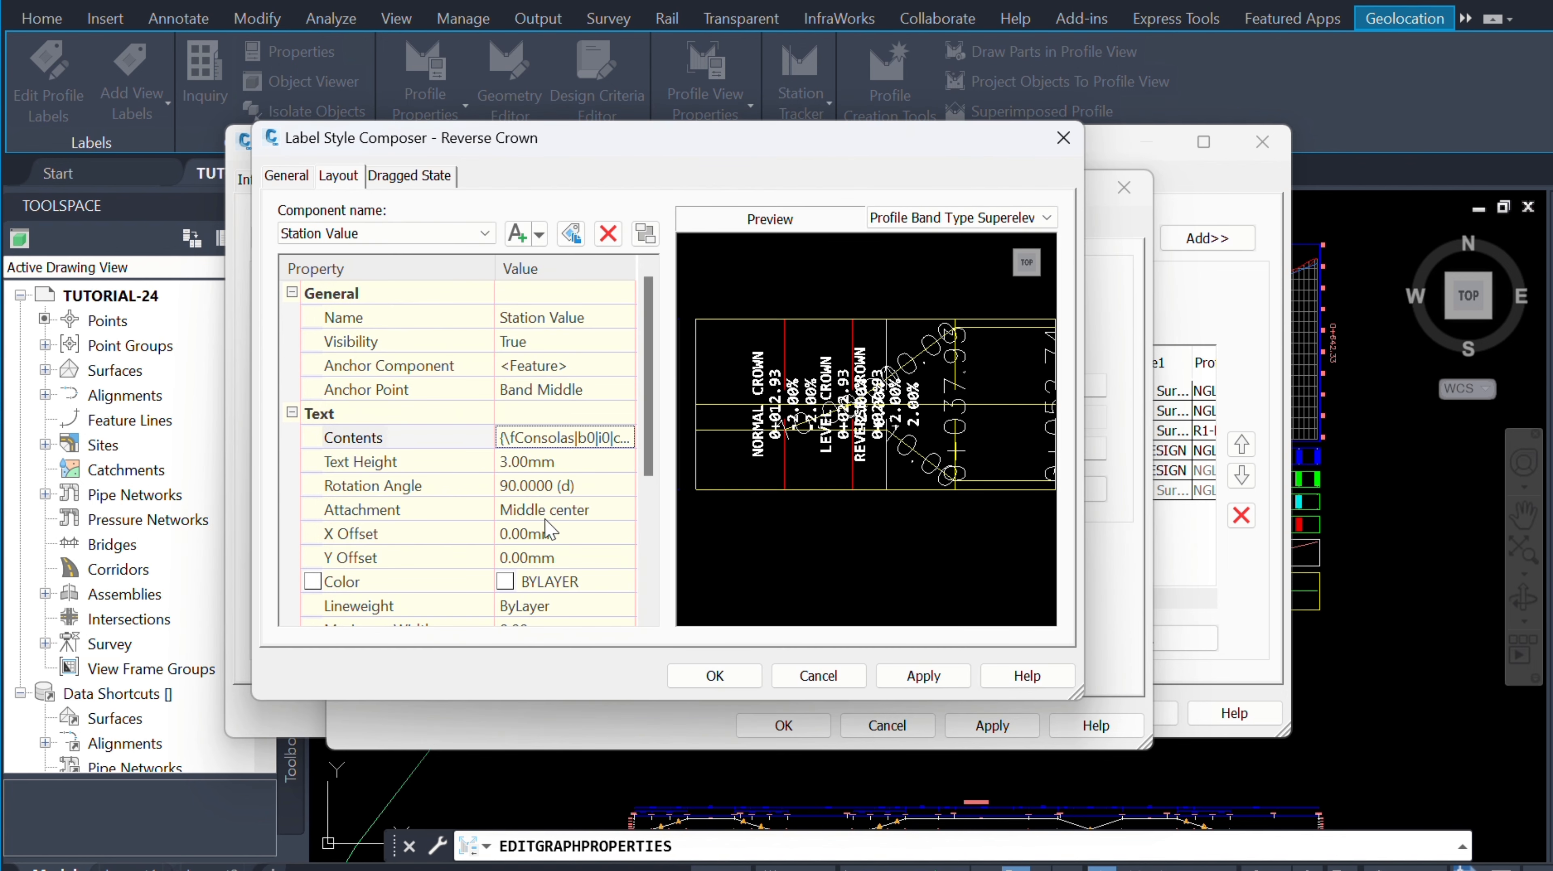
click(942, 676)
click(720, 676)
Step: Open the Full Super label for composing and replace its Station Value component's text contents with FULL SUPER followed by a new line
click(734, 354)
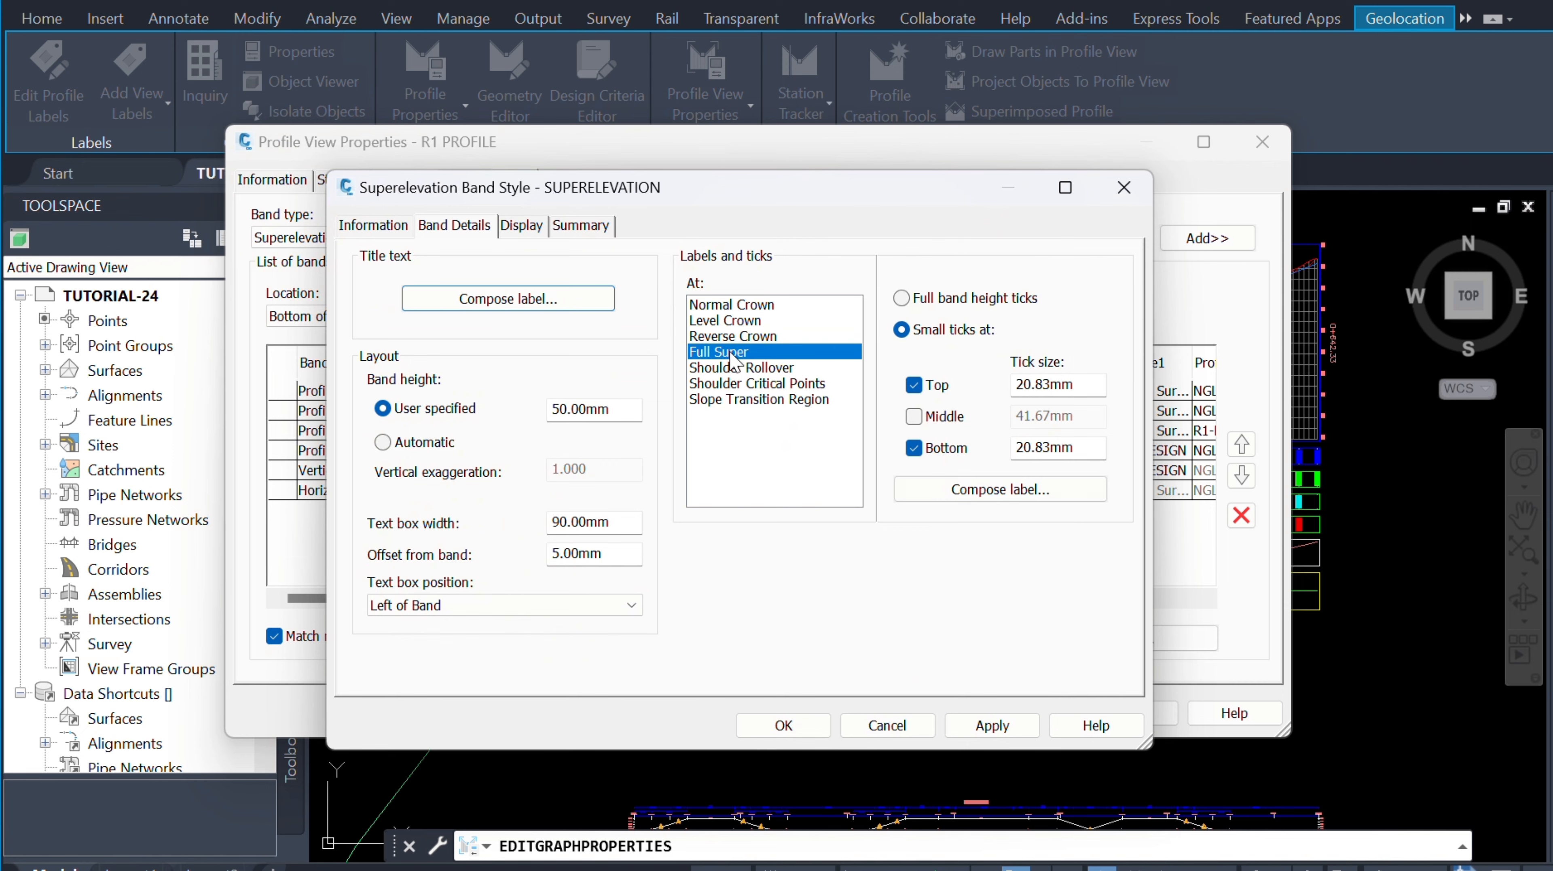
click(952, 489)
click(640, 438)
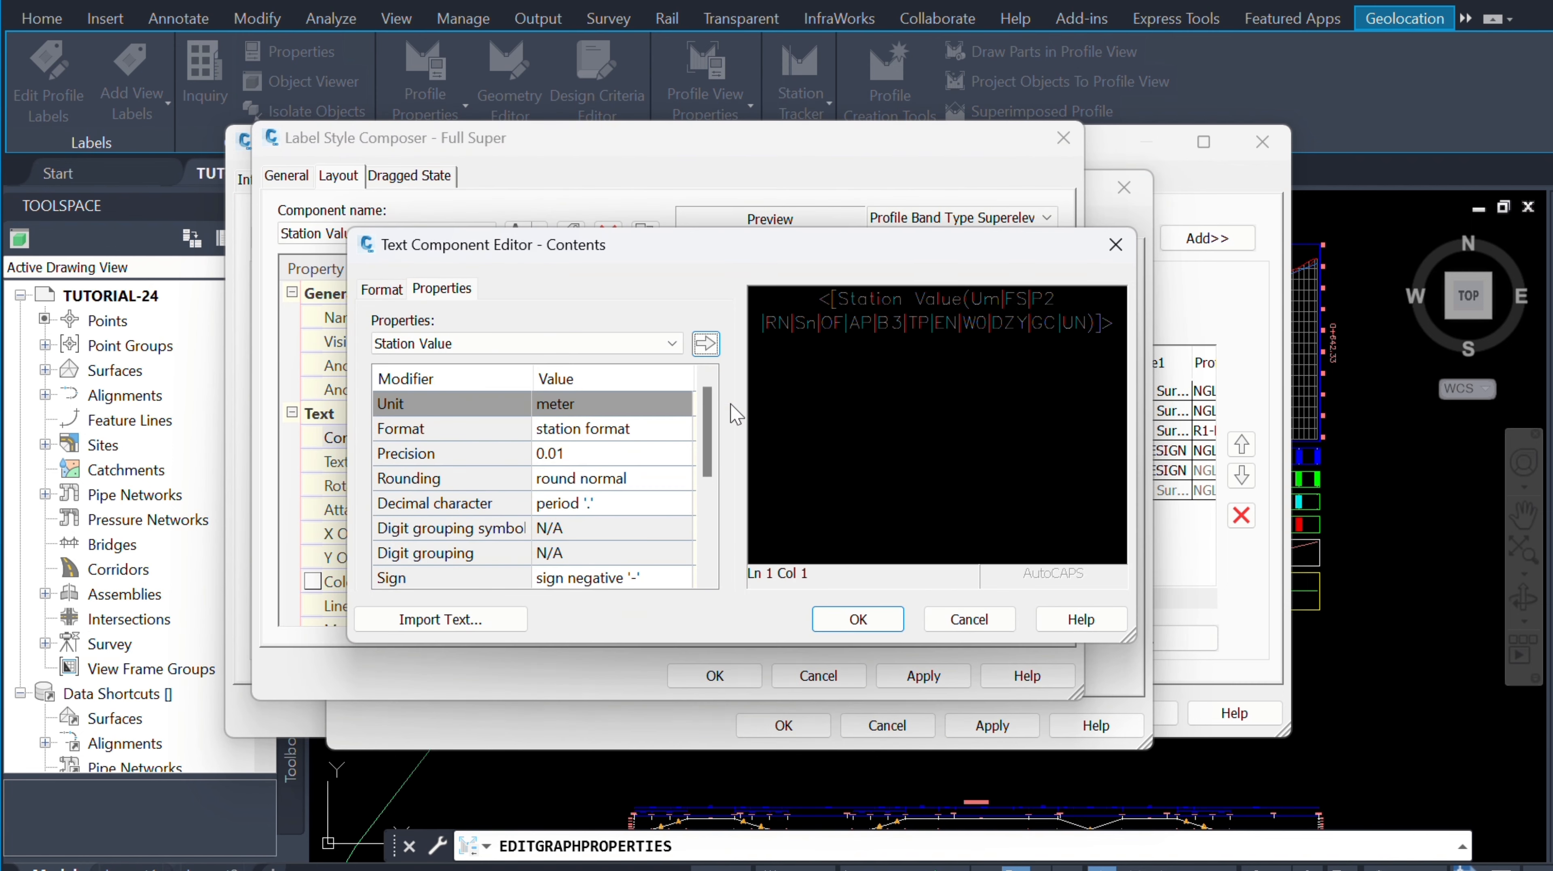
key(ctrl+a)
key(Delete)
text(FULL SUPER)
key(Return)
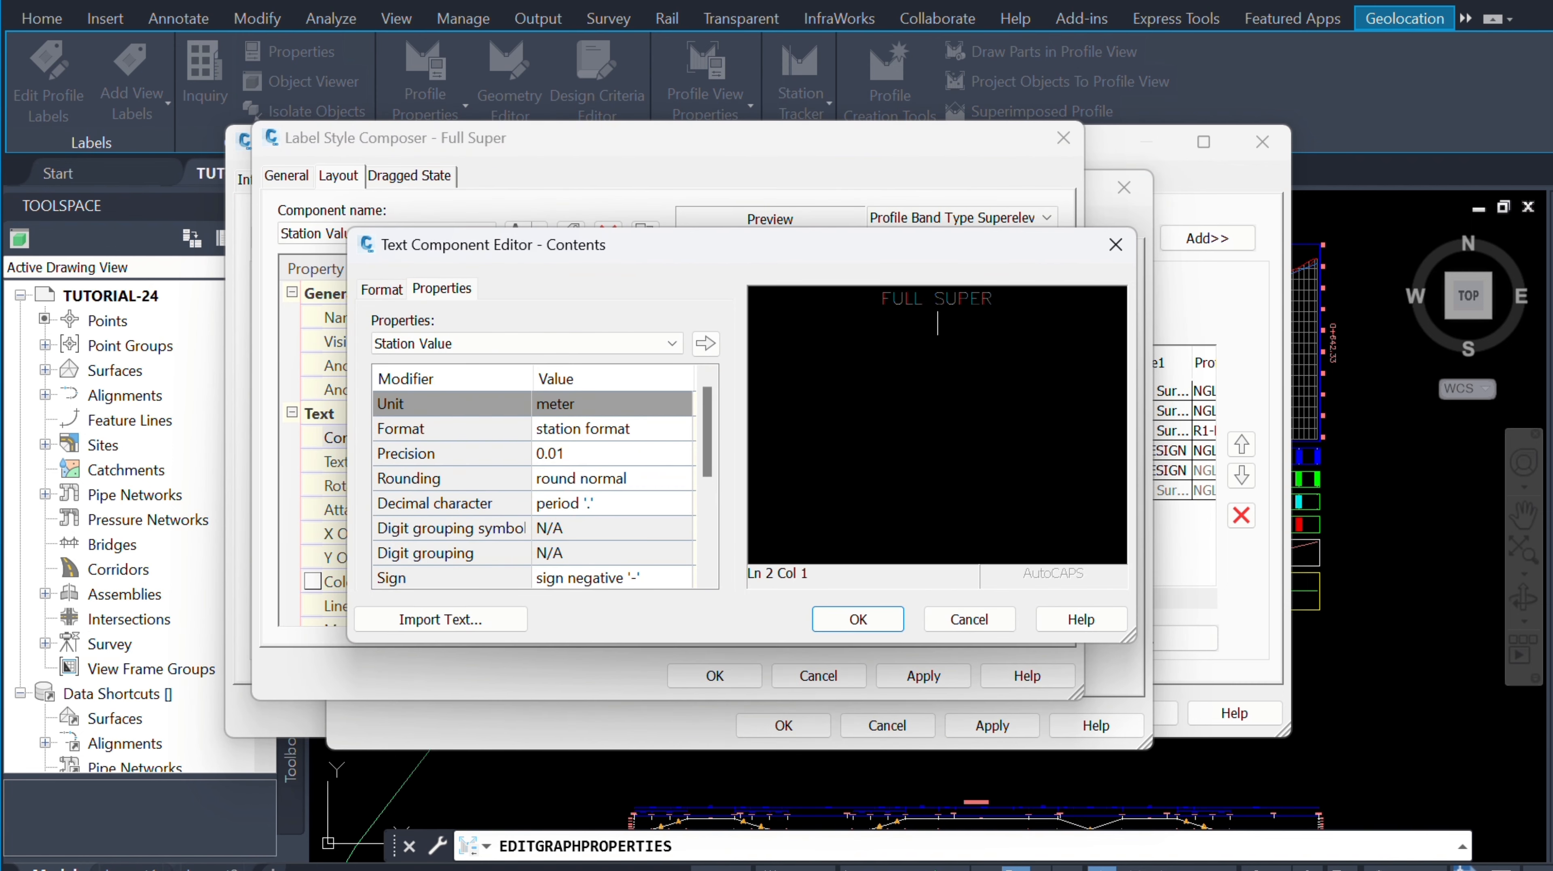
Step: Insert the Station Value, Left outside pavement and Right outside pavement cross slope properties on separate lines below FULL SUPER
click(706, 344)
click(1086, 354)
key(Return)
click(672, 344)
click(610, 415)
click(706, 343)
click(1086, 401)
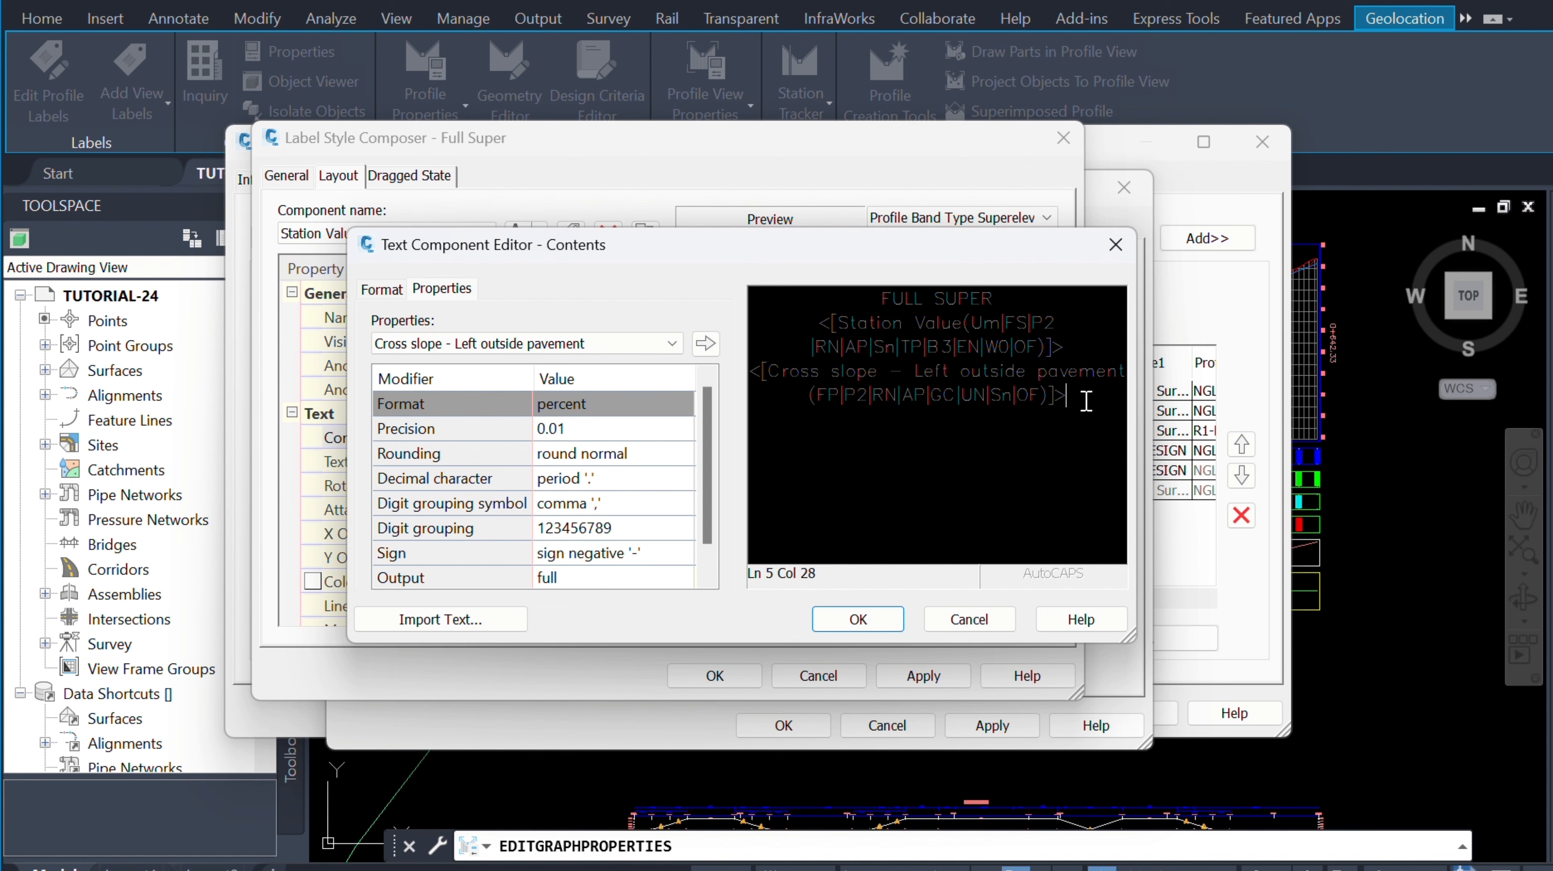
key(Return)
click(671, 343)
click(549, 447)
click(706, 344)
Step: Change the font of the entire Full Super label text to Consolas, then accept the text and apply the label style
key(ctrl+a)
click(382, 289)
click(456, 439)
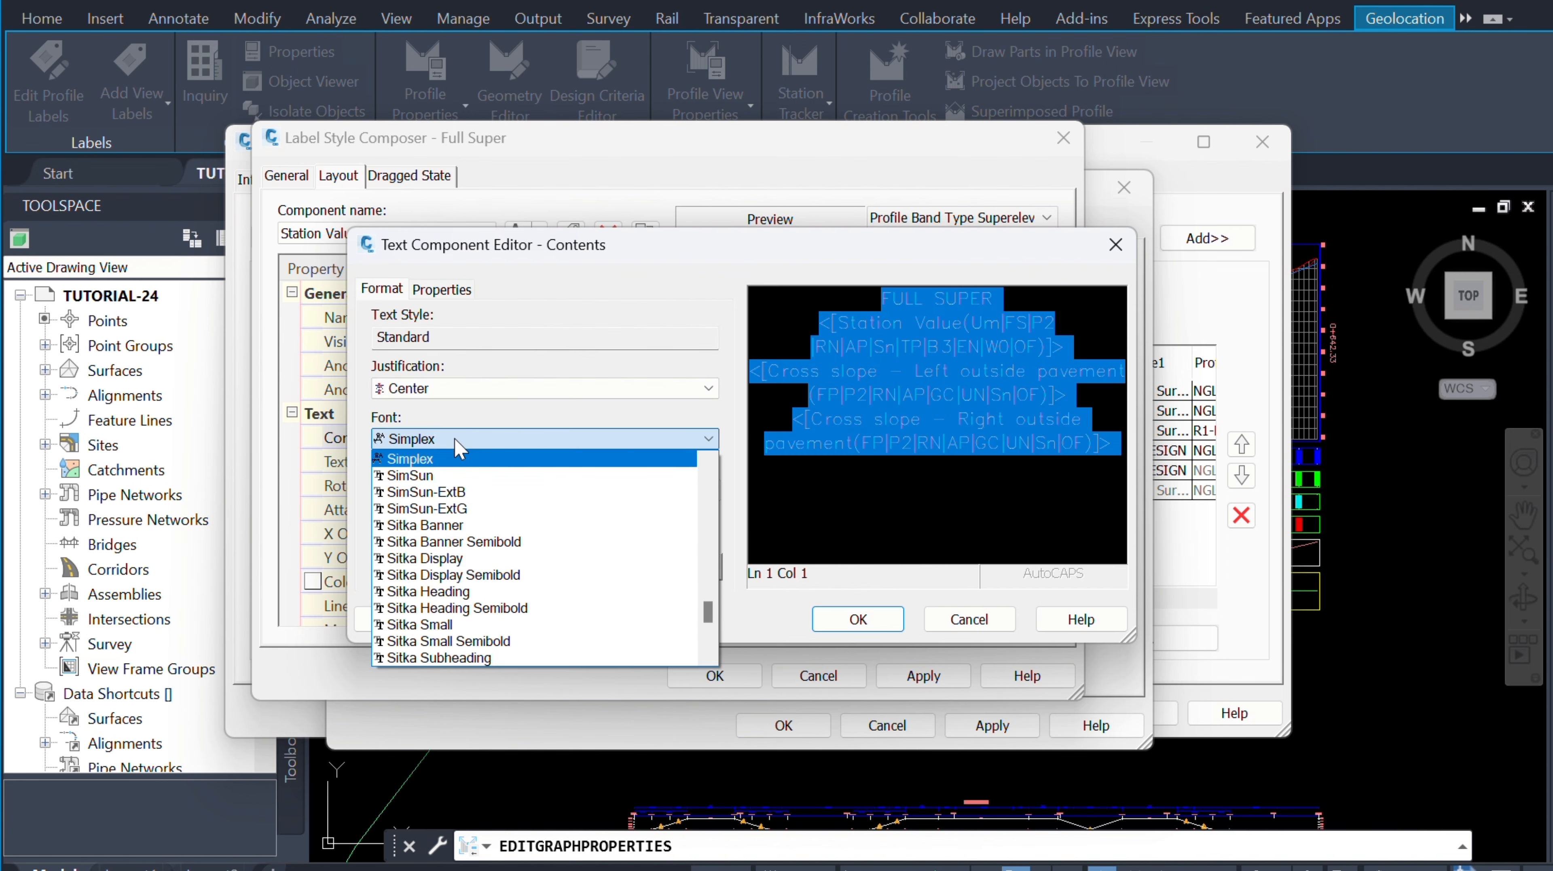
text(con)
click(438, 457)
click(873, 617)
click(957, 672)
Step: Set the Full Super label's text height to 3 mm and accept the label style
click(558, 462)
text(3)
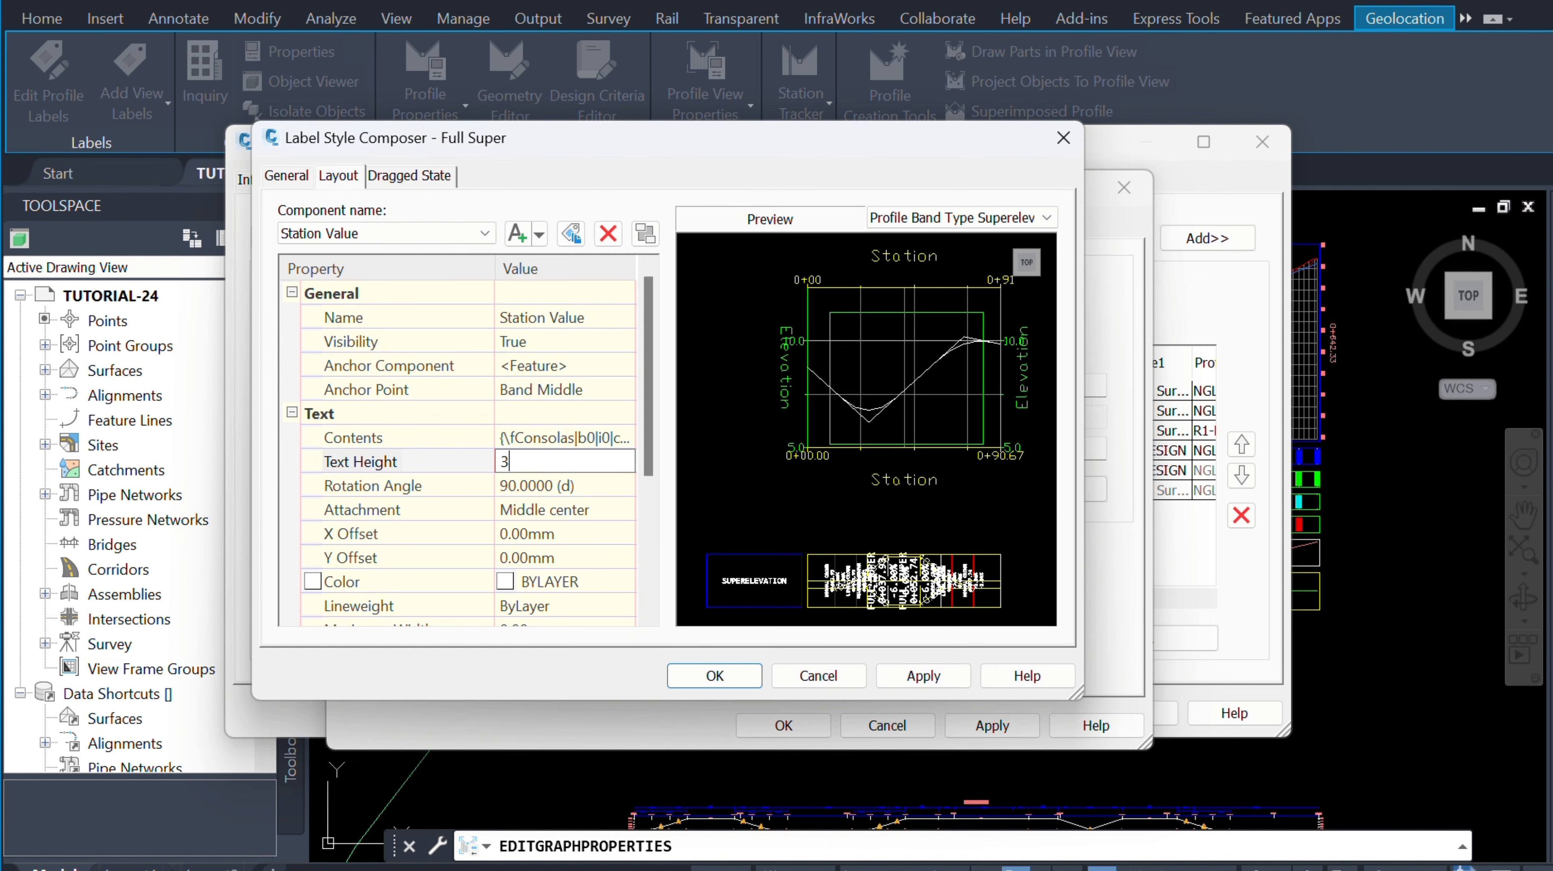
click(726, 682)
Step: Delete the text components from the Shoulder Rollover and Shoulder Critical Points labels, accepting each label style
click(757, 369)
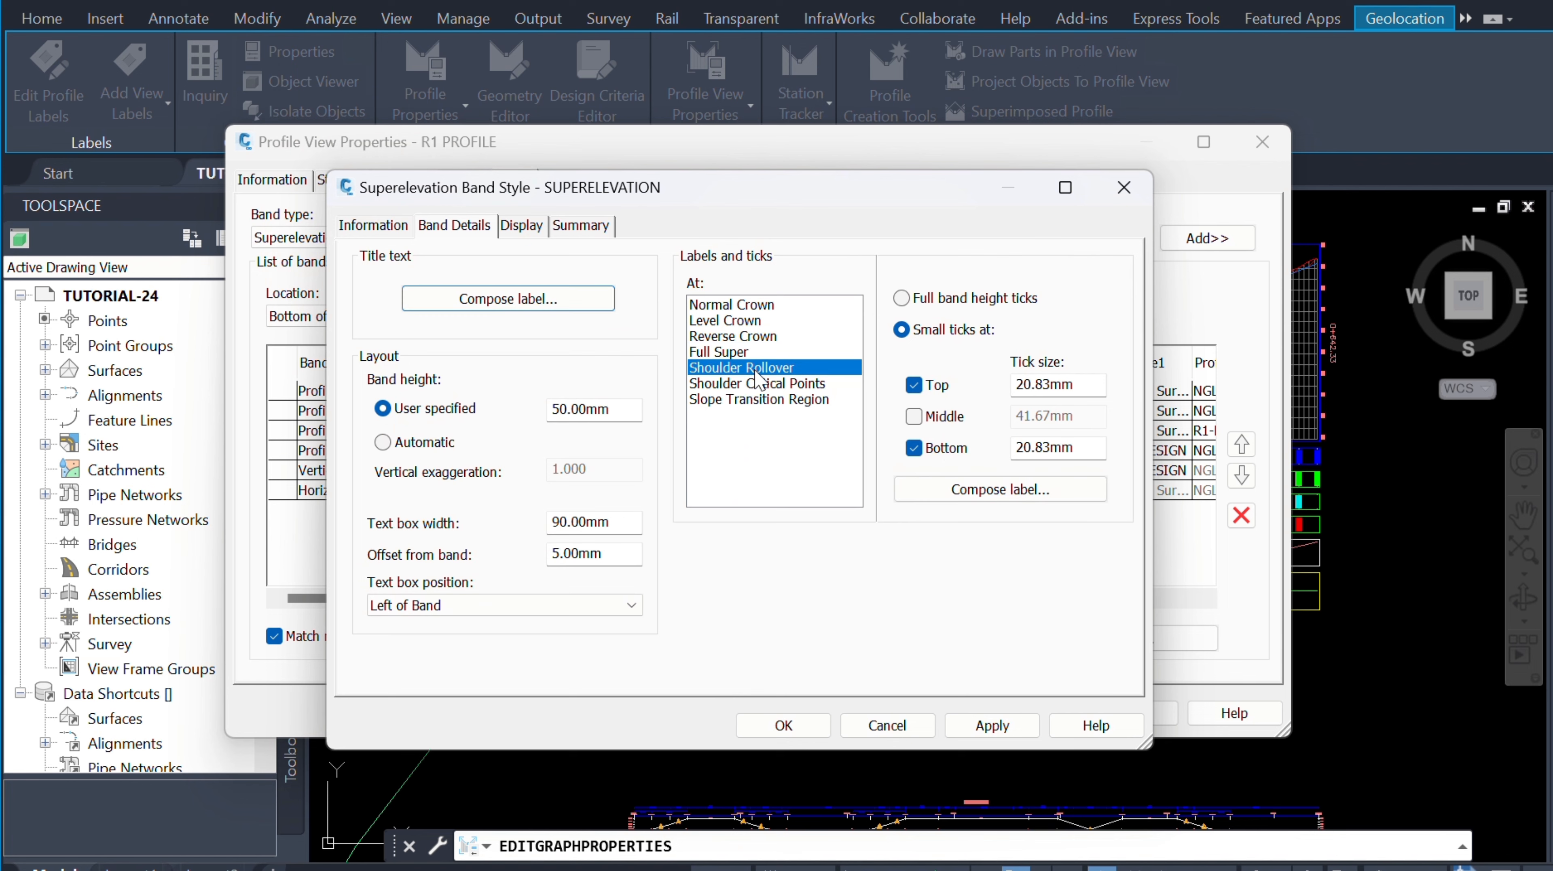
click(984, 489)
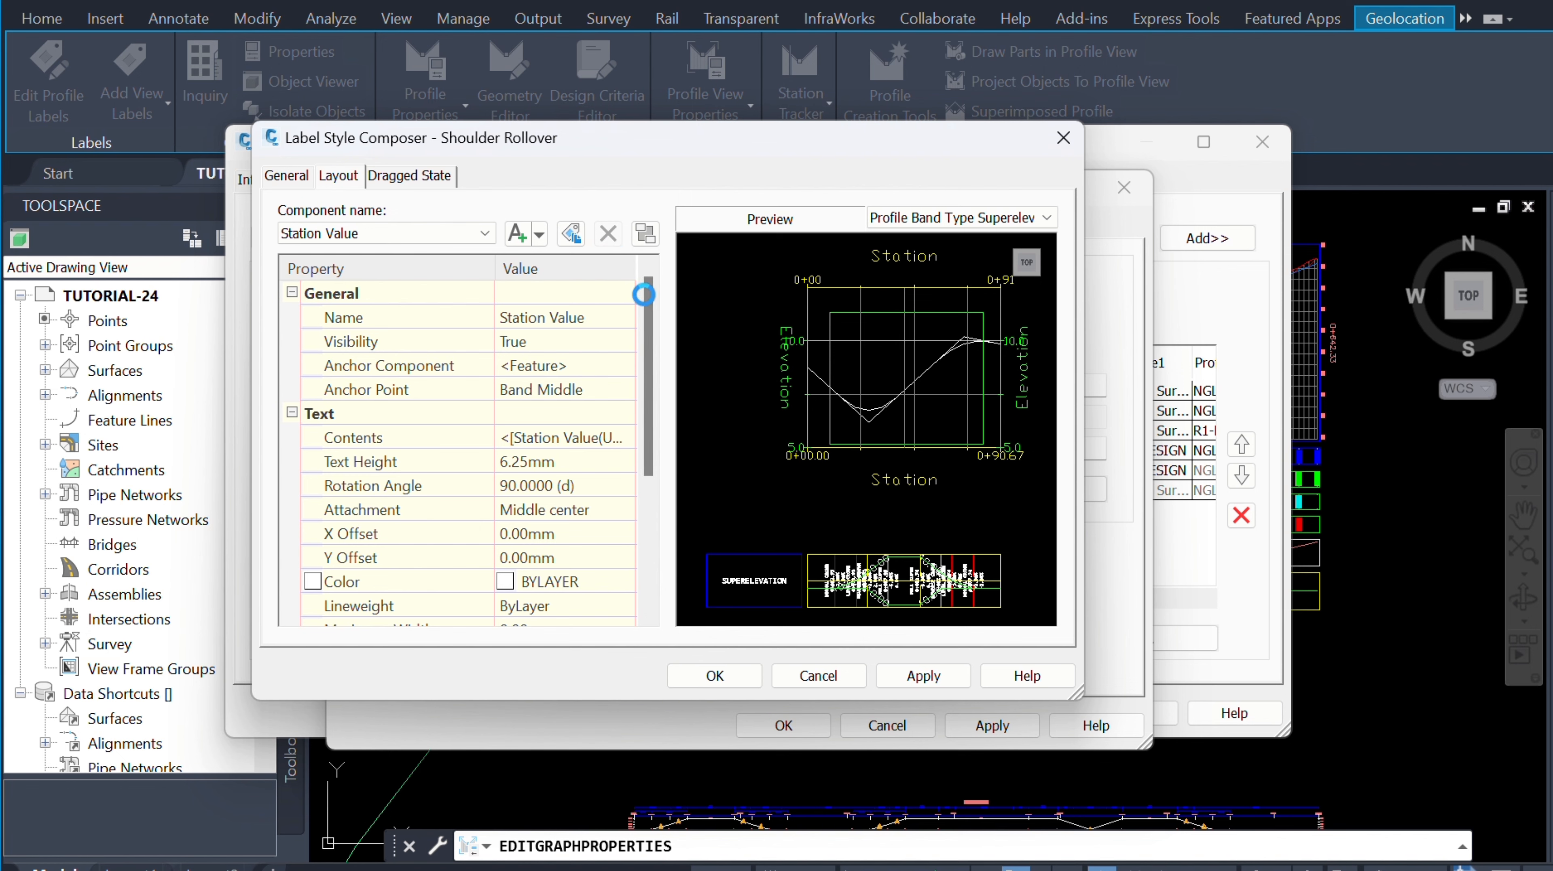
click(715, 676)
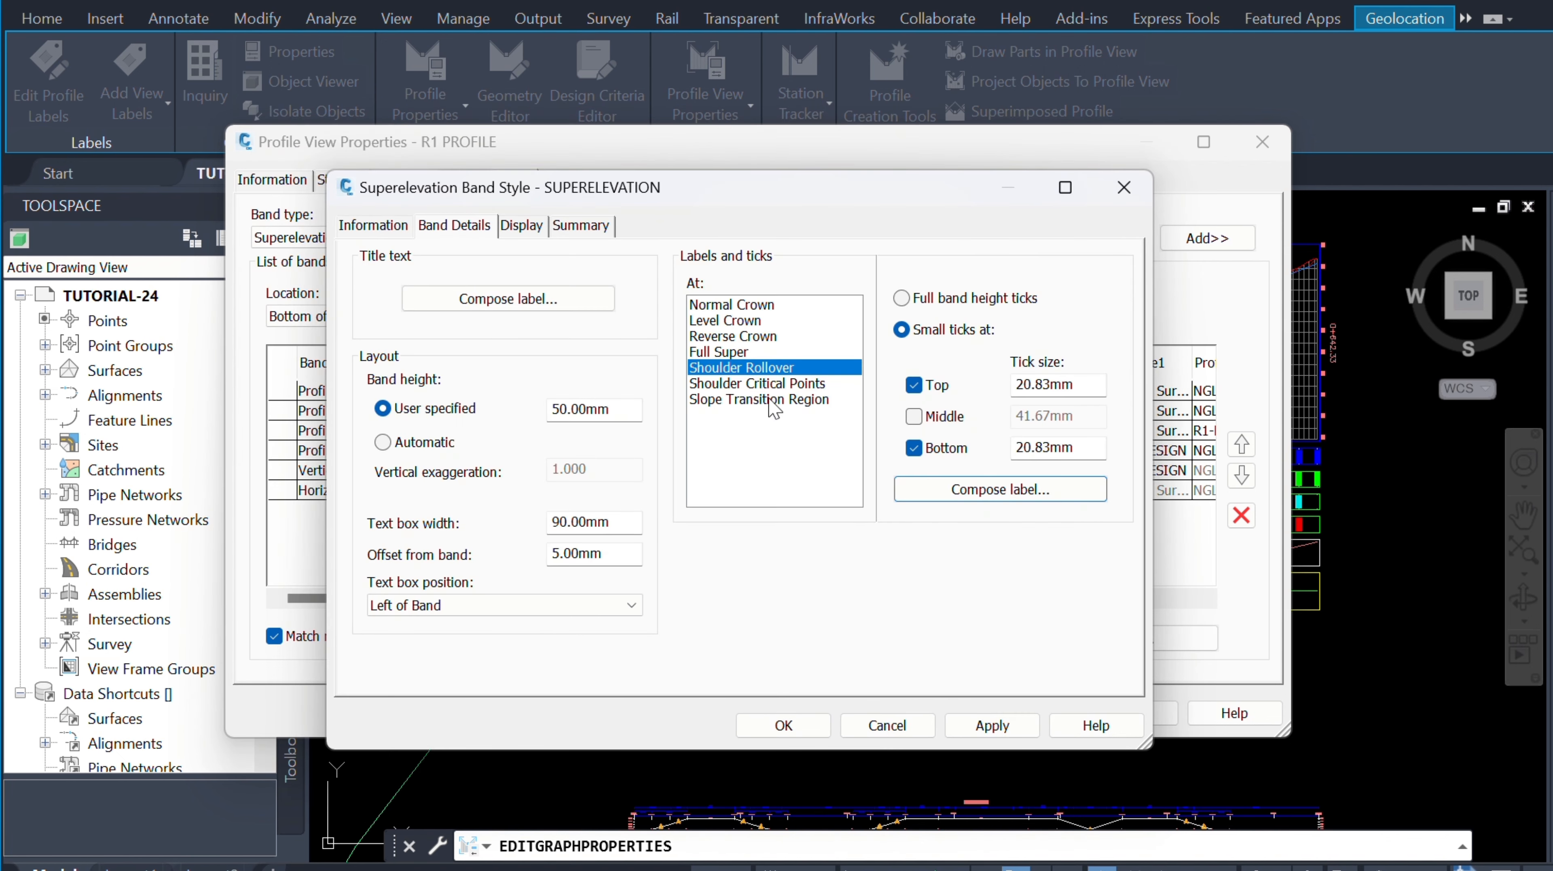
click(764, 383)
click(993, 490)
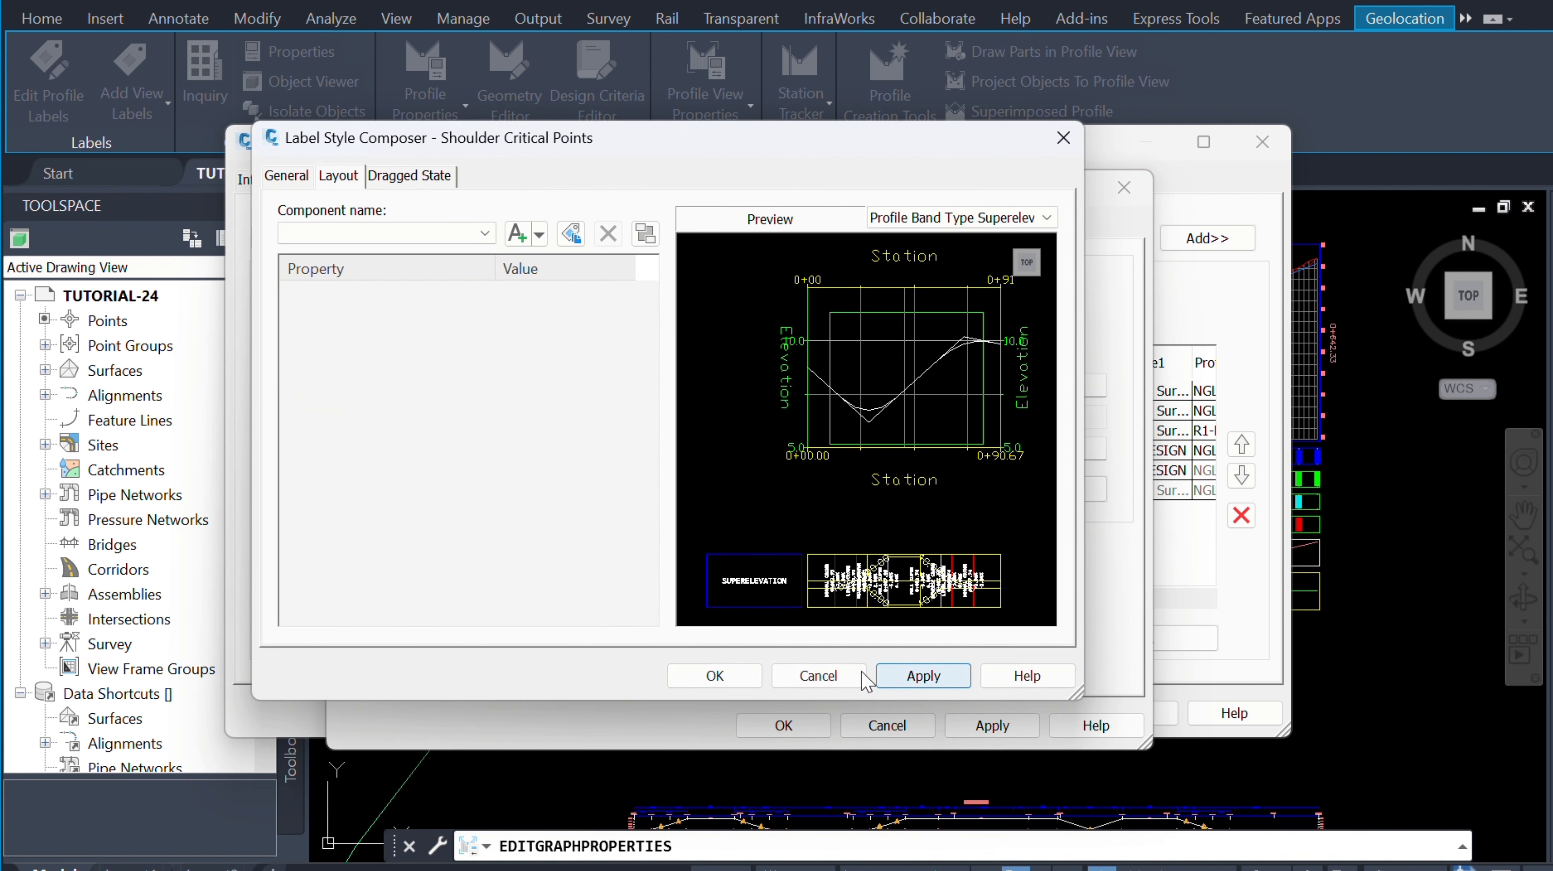
click(713, 676)
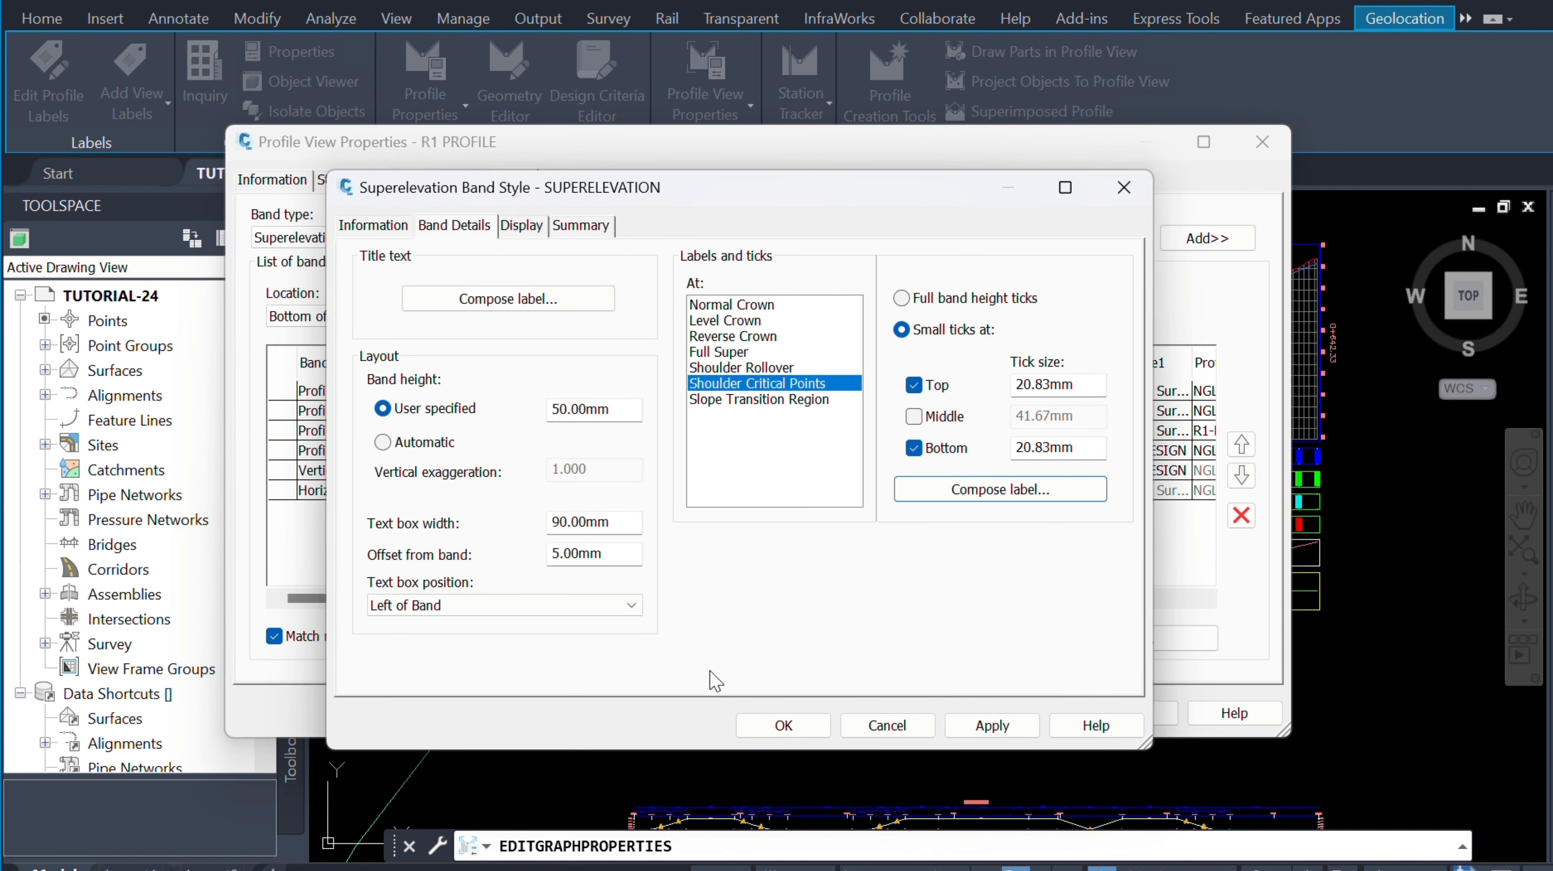
Step: Delete the Region Length component from the Slope Transition Region label, then accept the label and the SUPERELEVATION band style
click(754, 401)
click(991, 490)
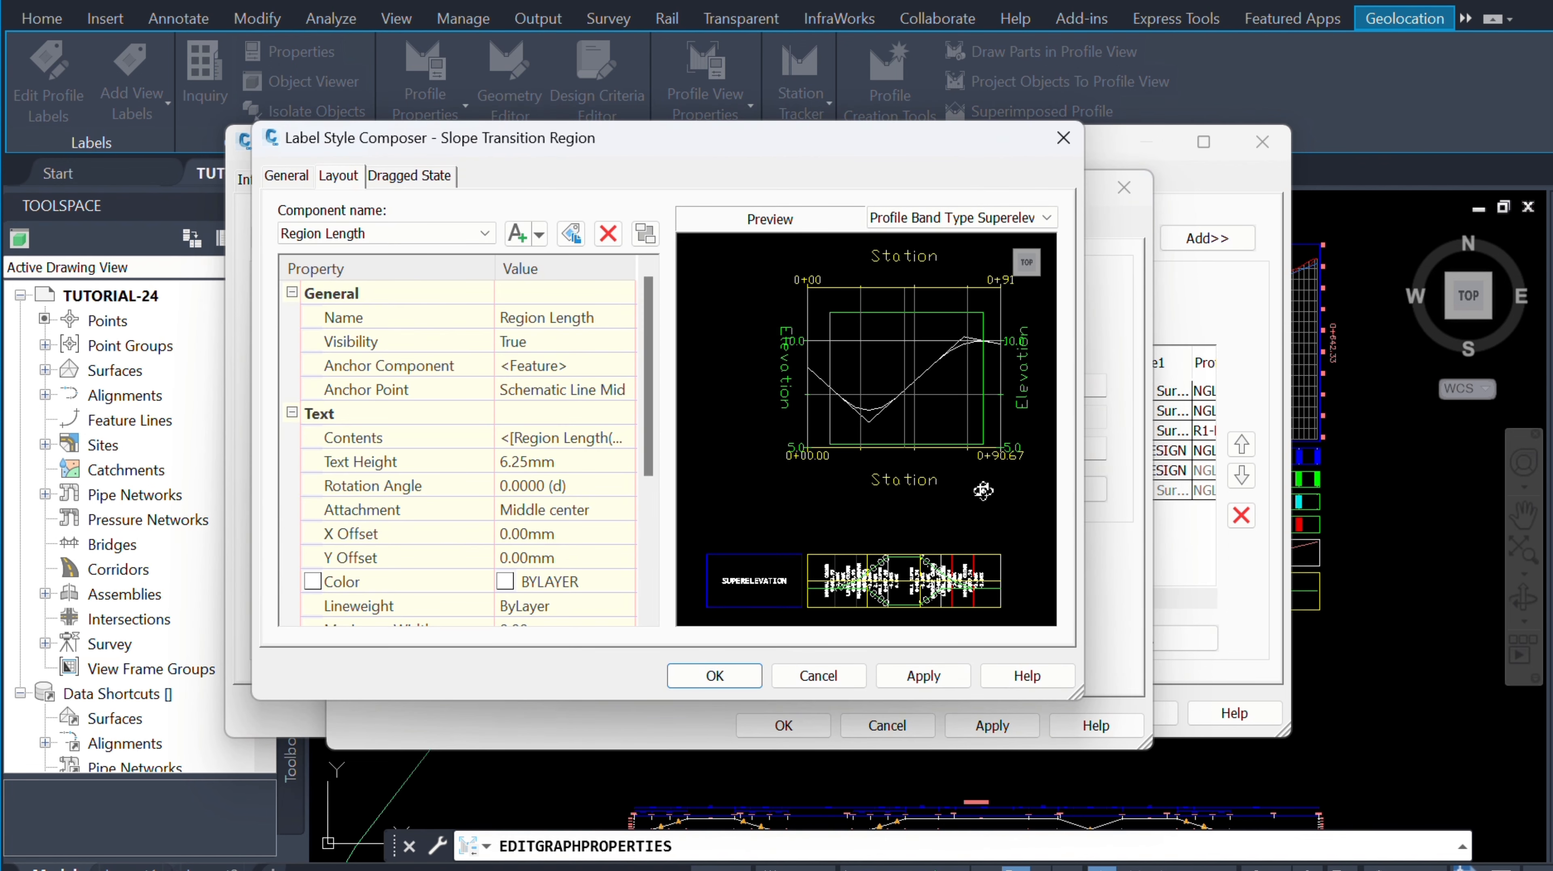
click(608, 234)
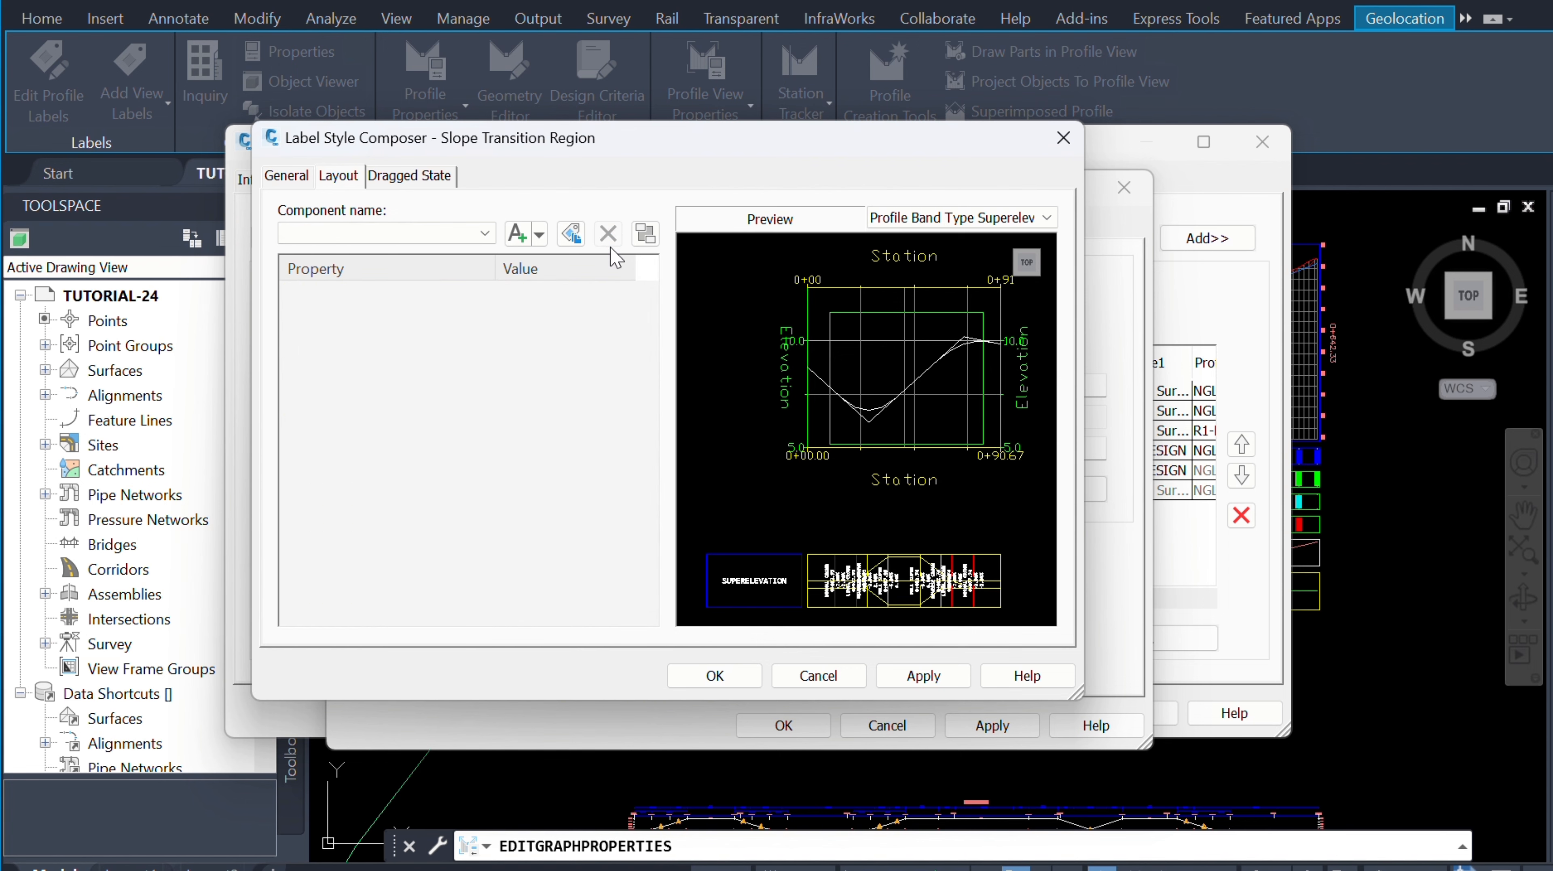
click(922, 676)
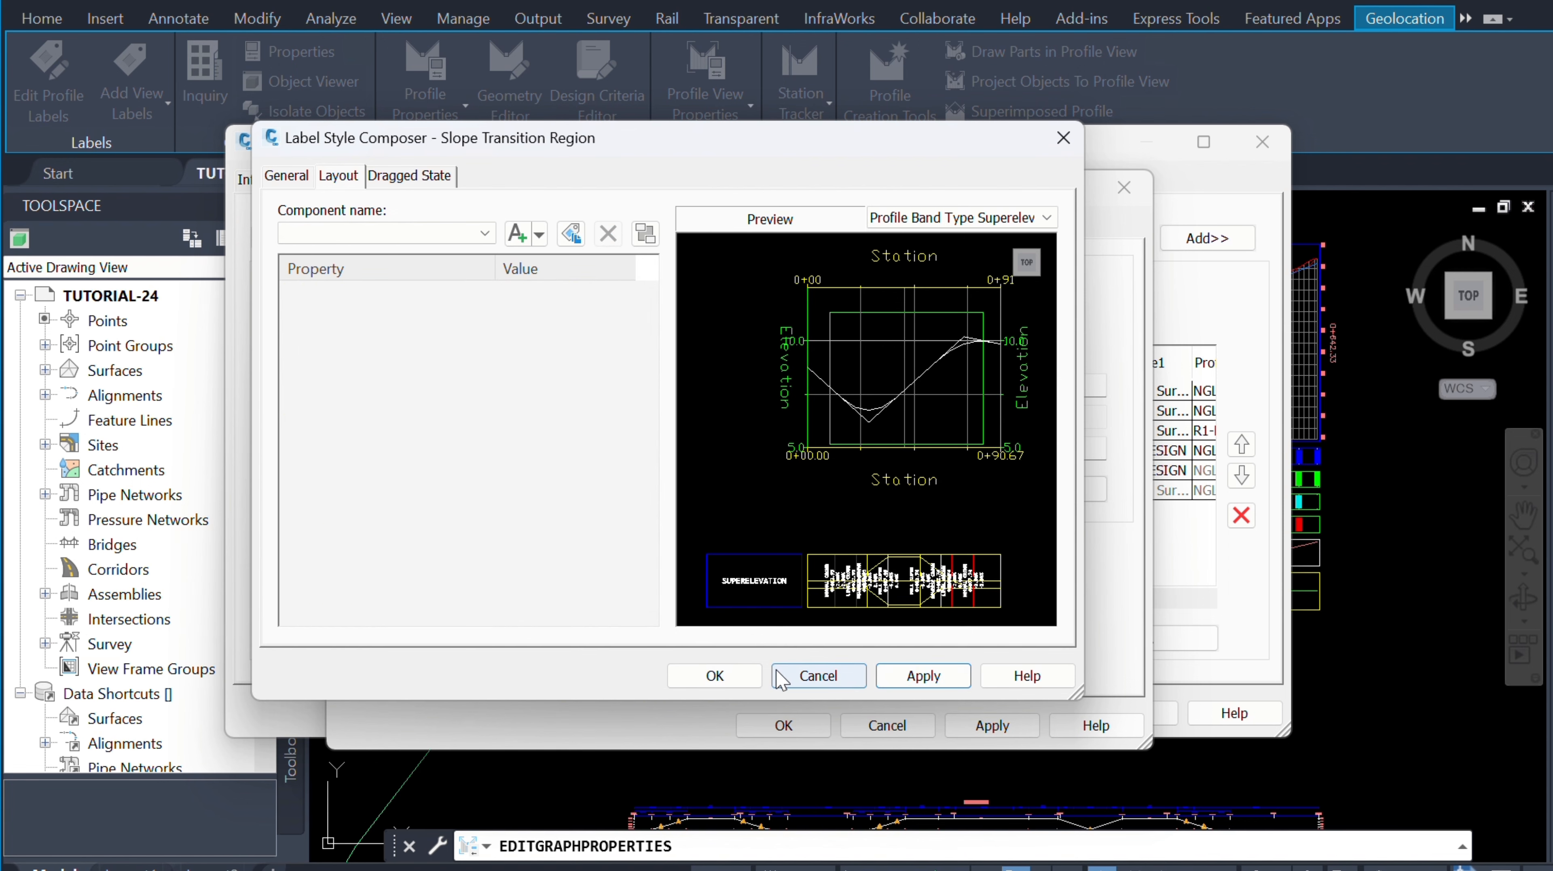
click(742, 675)
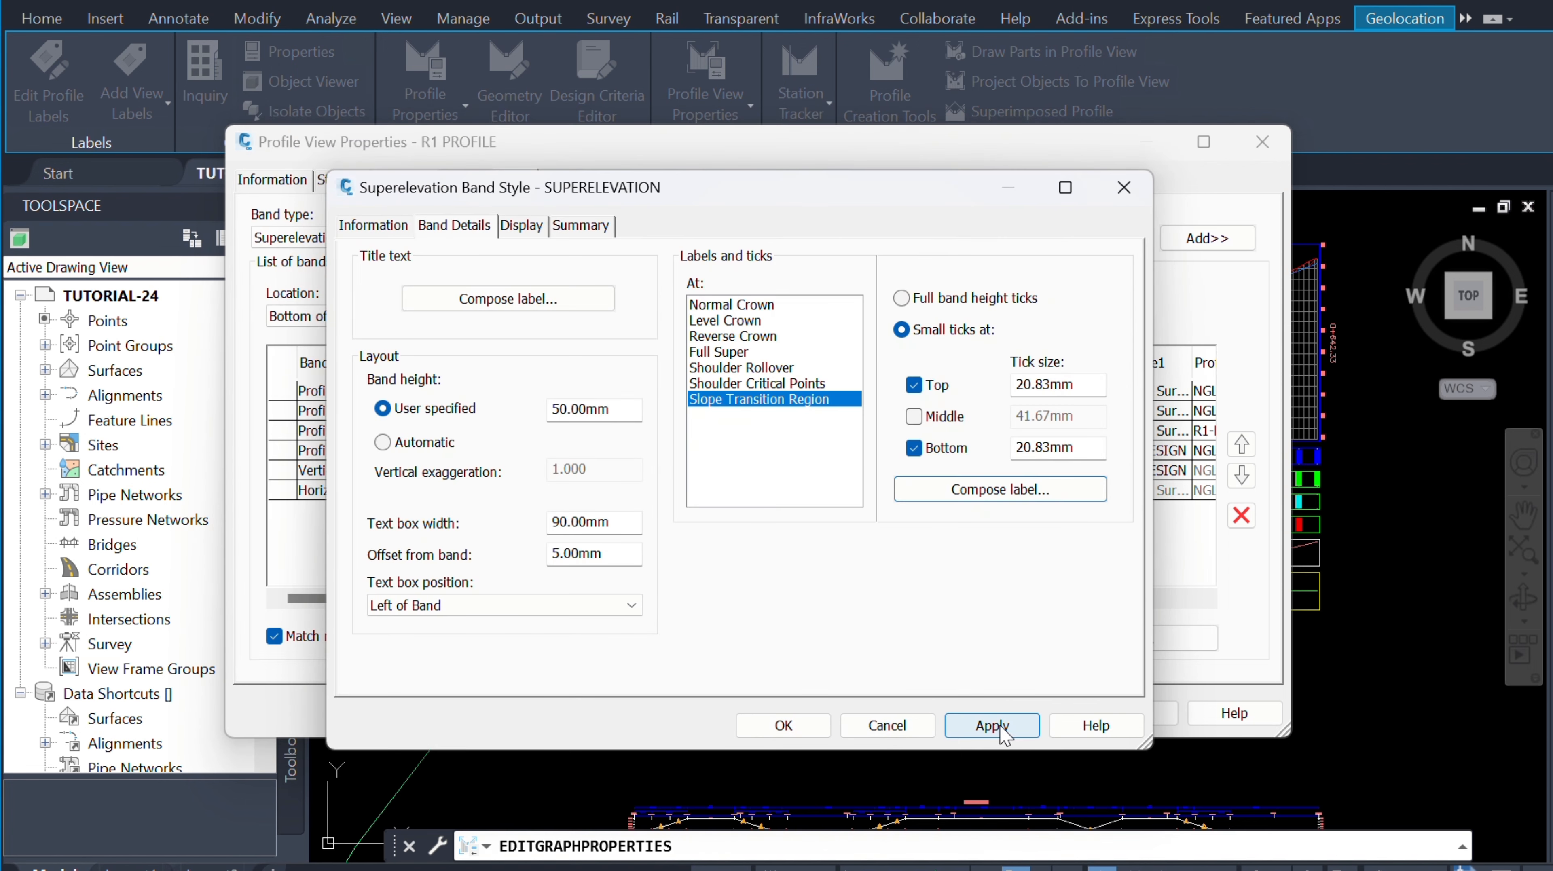
click(970, 726)
click(803, 726)
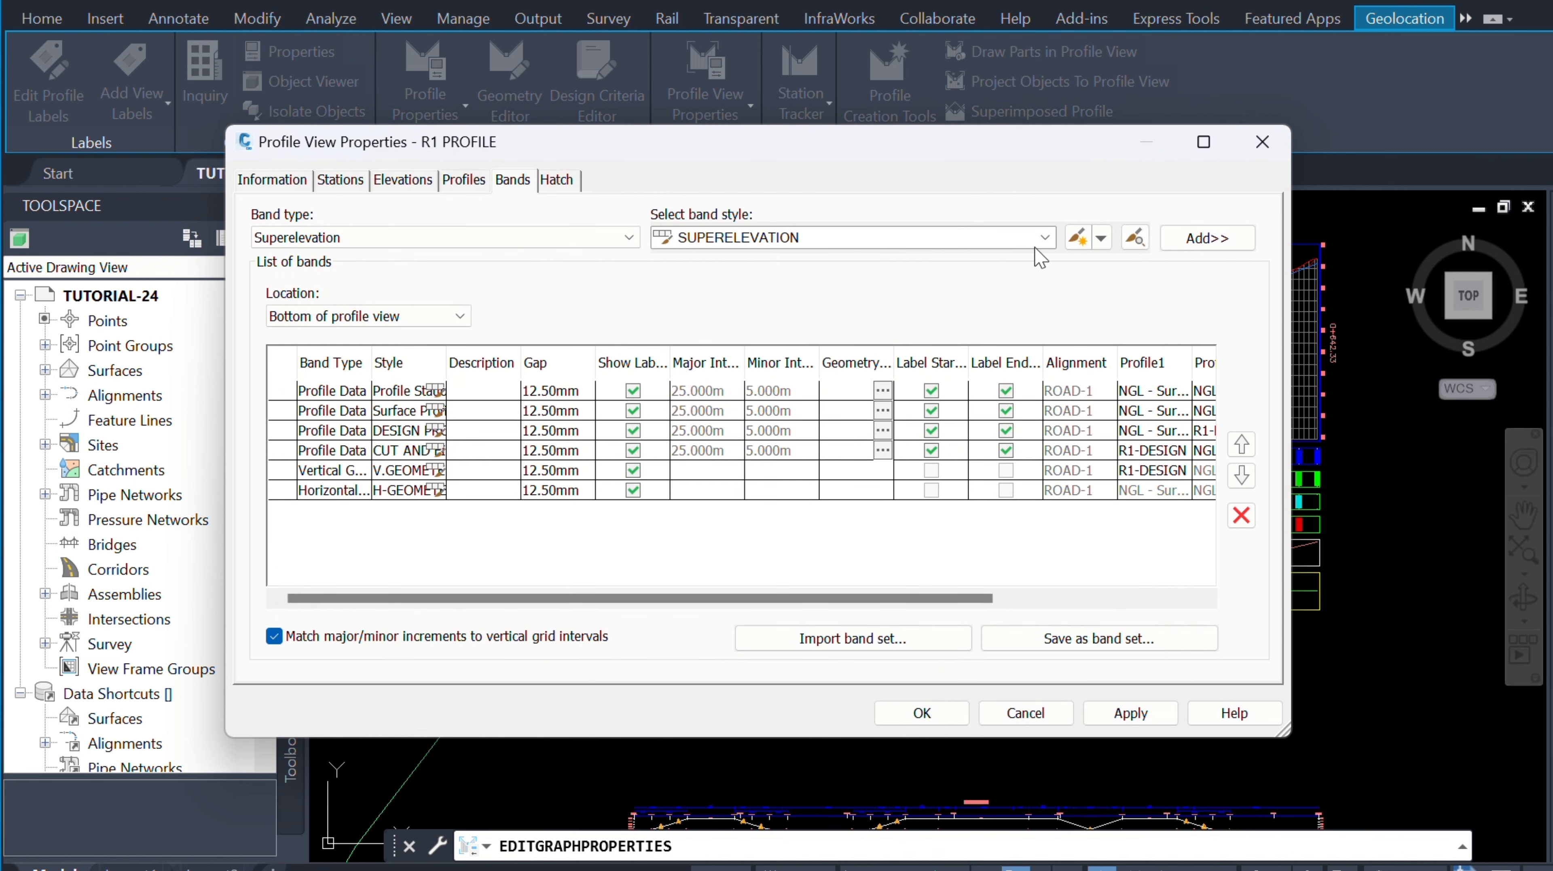
Step: Add the SUPERELEVATION band to the bottom of the R1 PROFILE profile view, then apply and accept the properties
click(1046, 238)
click(787, 299)
click(1200, 244)
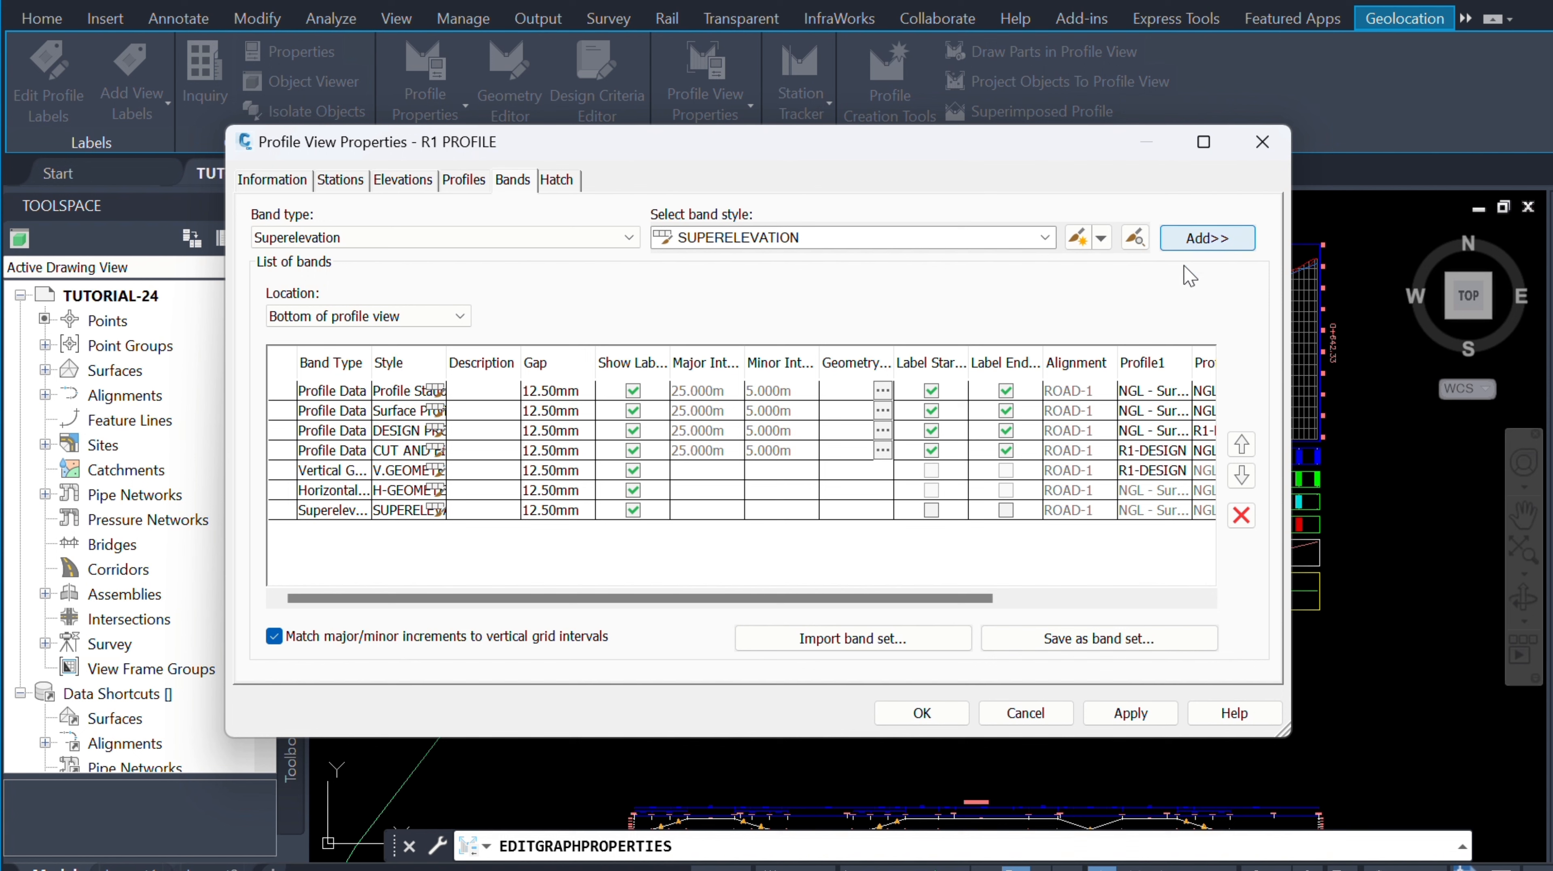
drag(945, 596, 1201, 587)
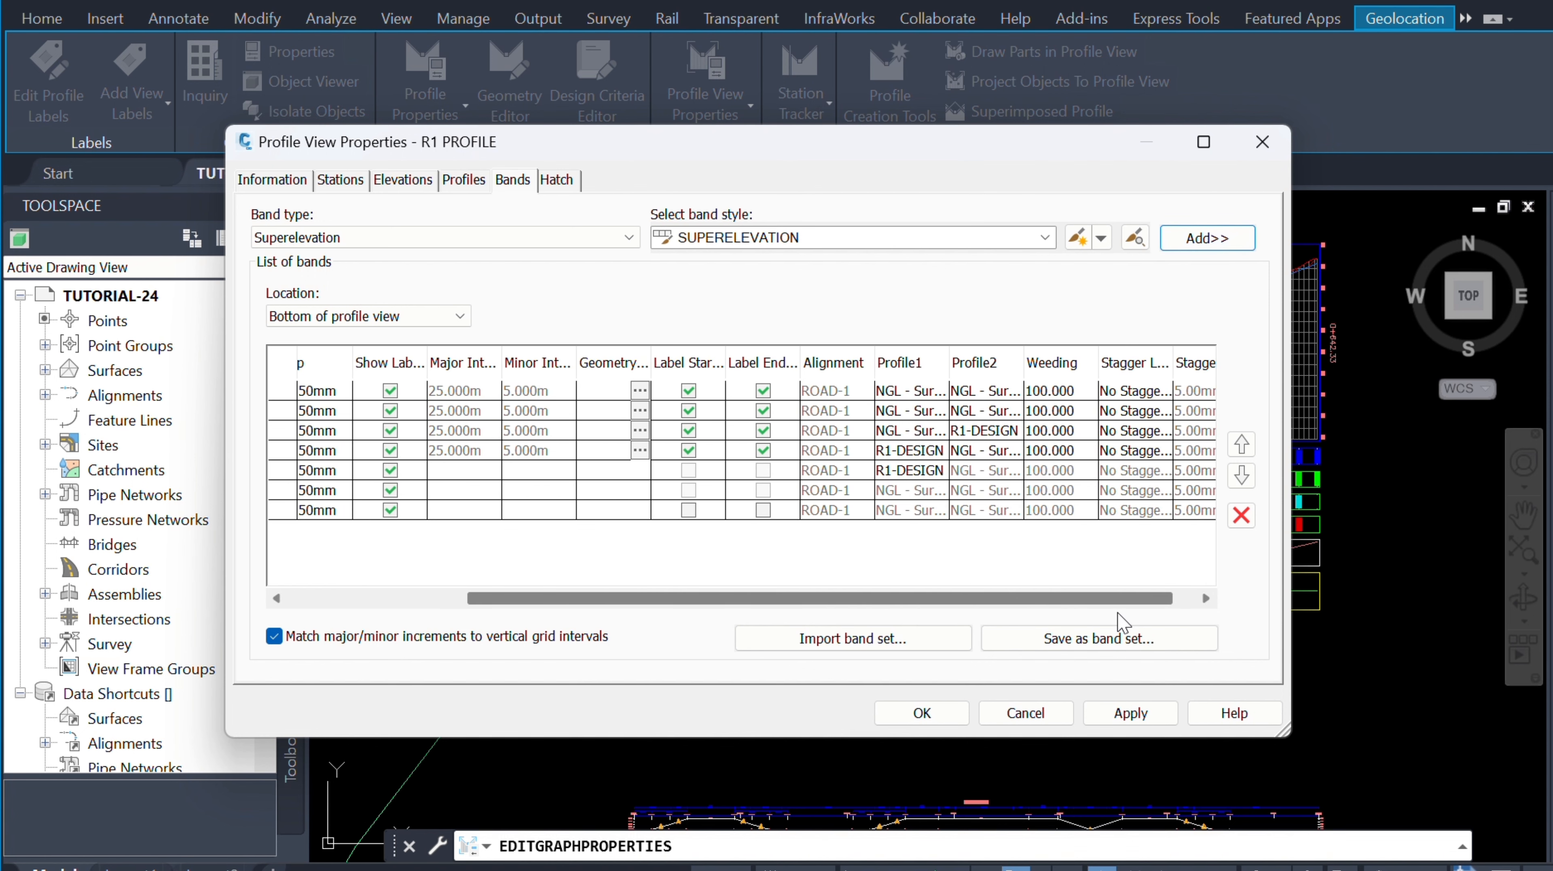
click(1125, 718)
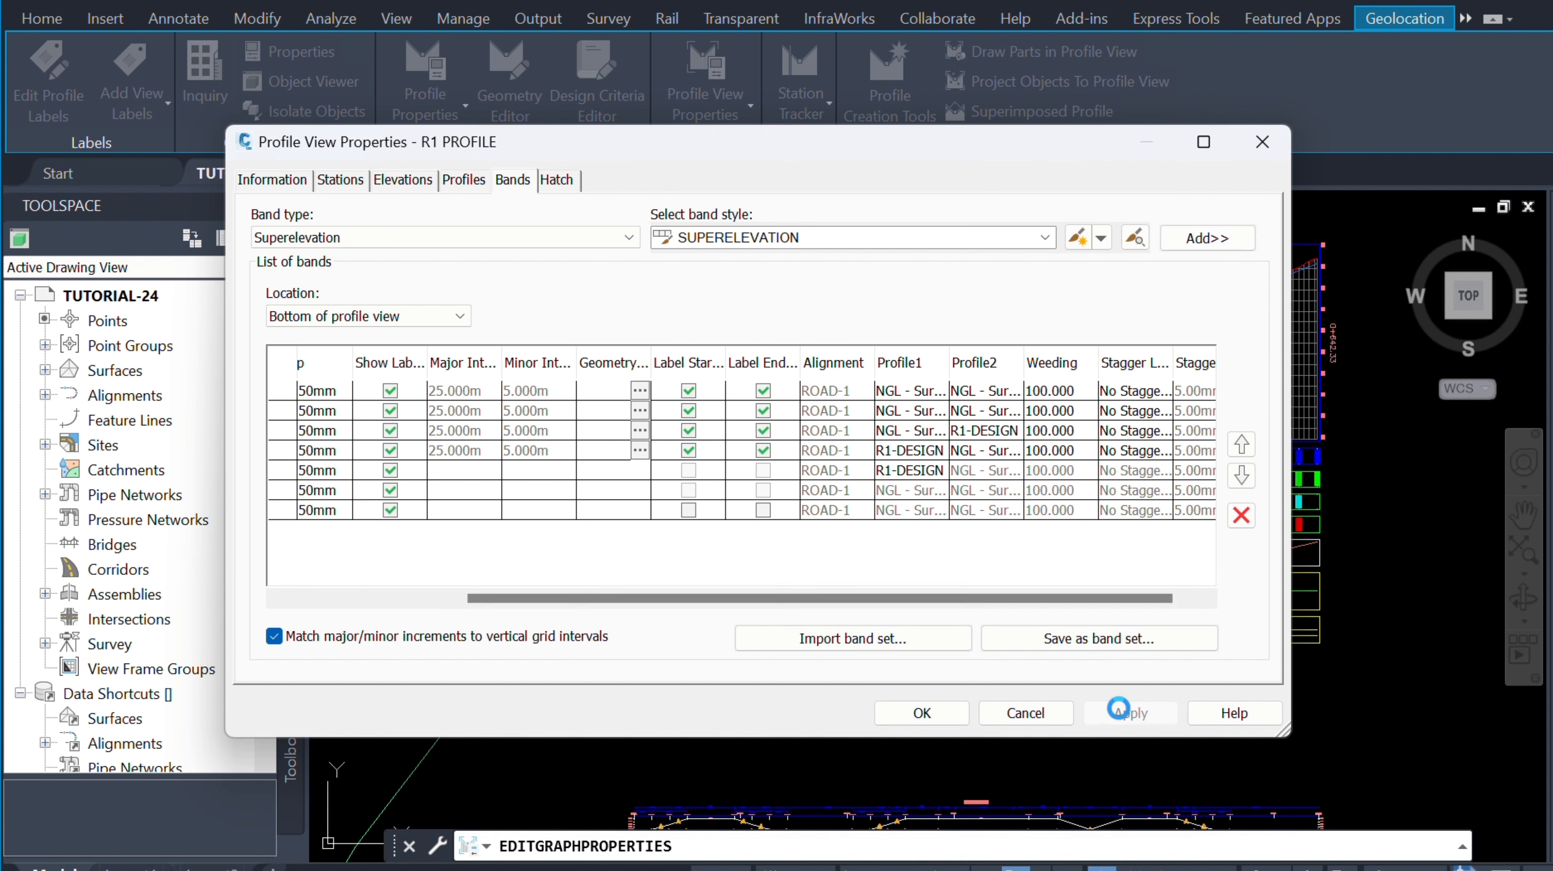
click(923, 714)
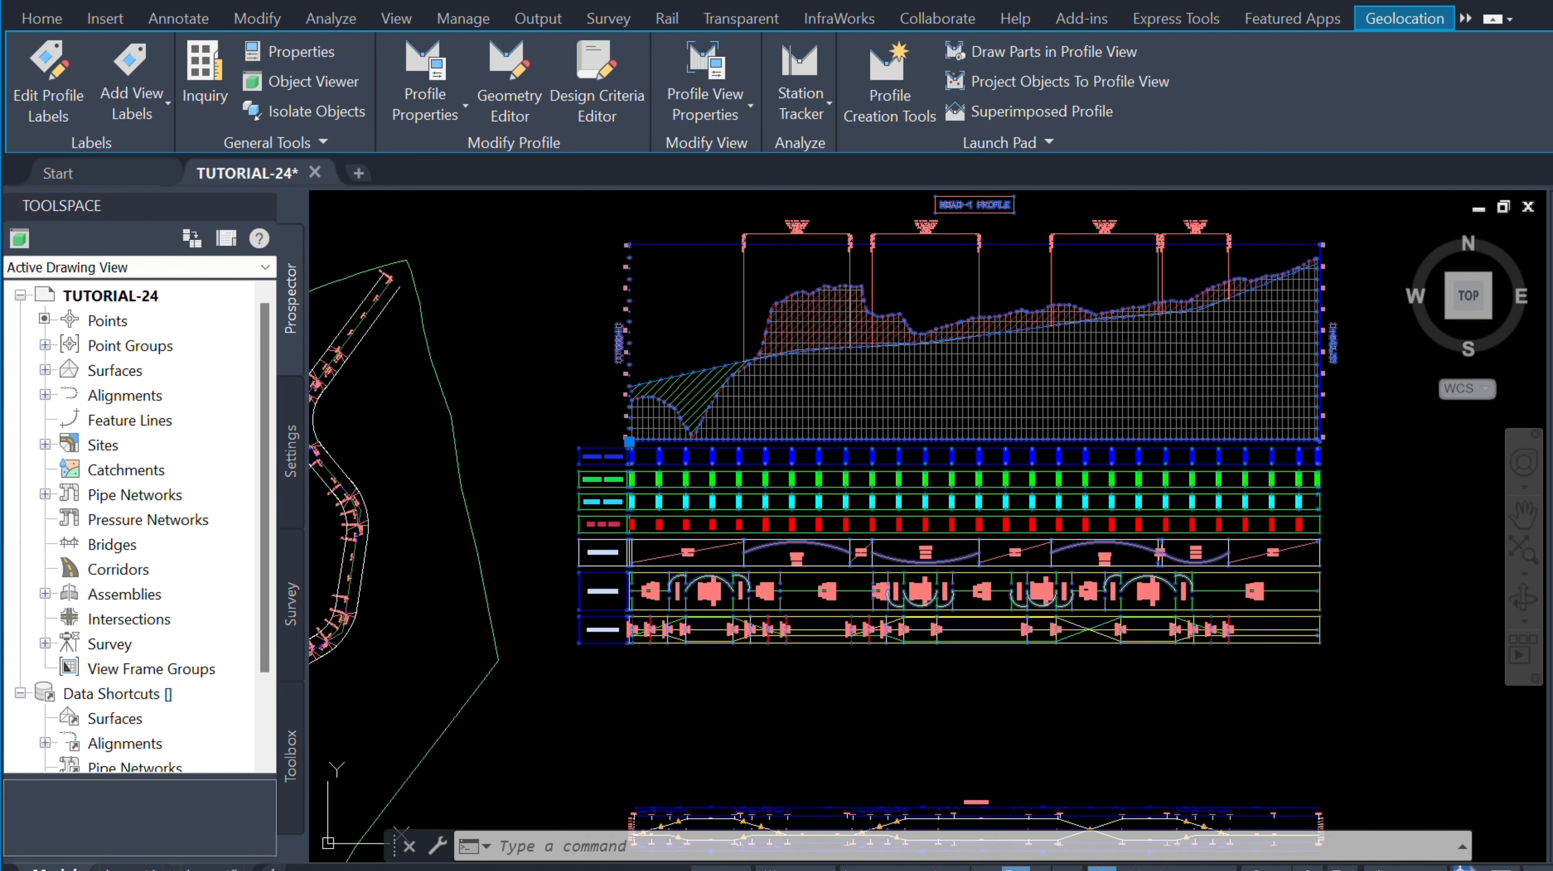
Step: Examine the superelevation band's crown and full super labels along the profile view, comparing them with the bands above
scroll(659, 630, up, 10)
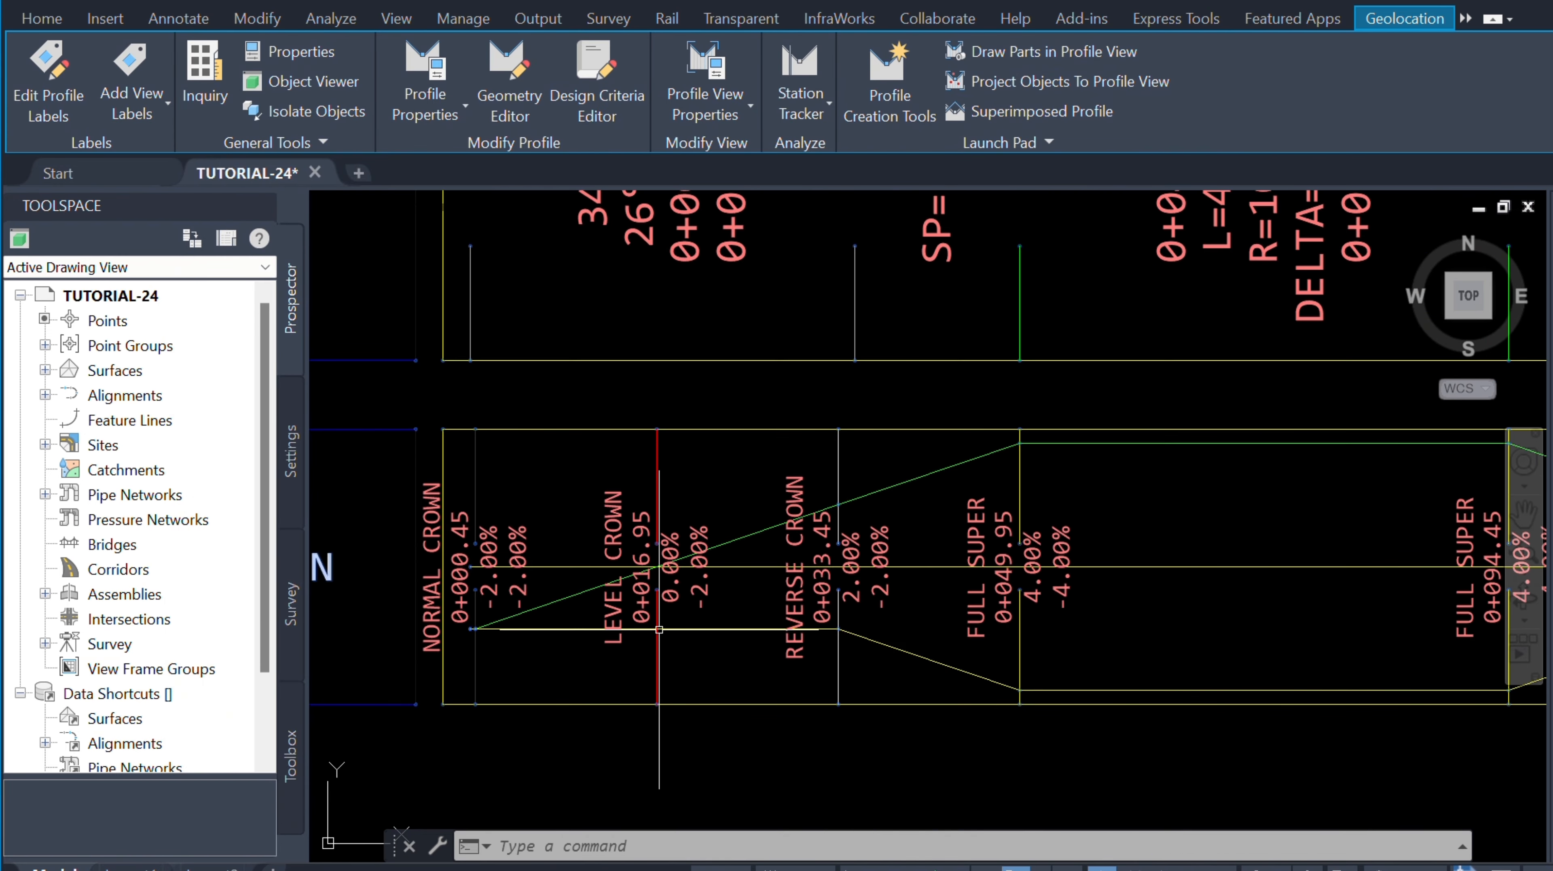
scroll(659, 630, down, 8)
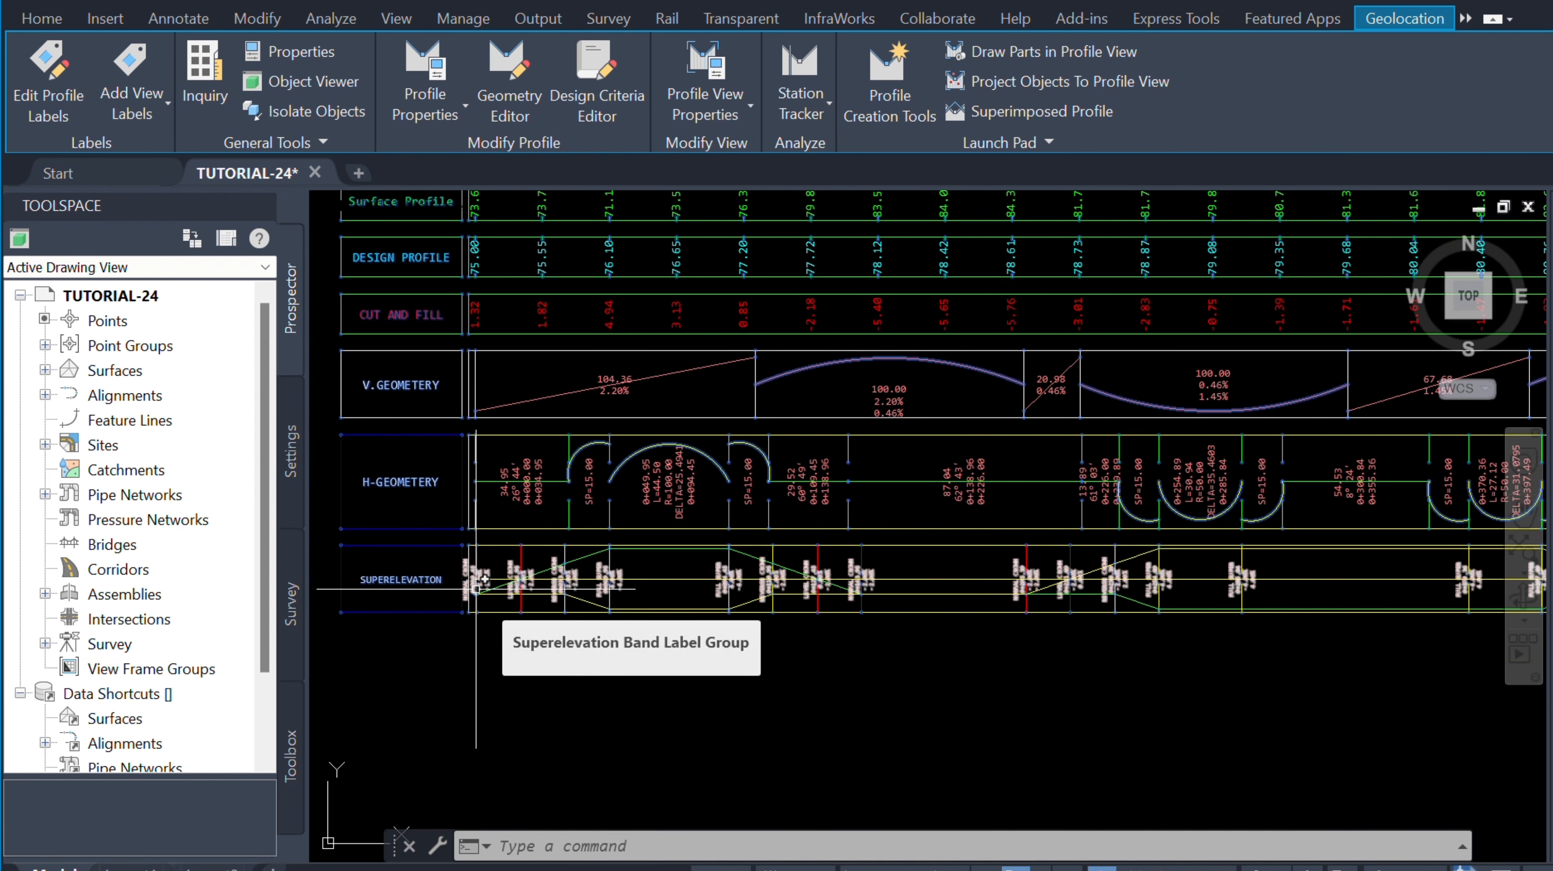
scroll(662, 567, down, 3)
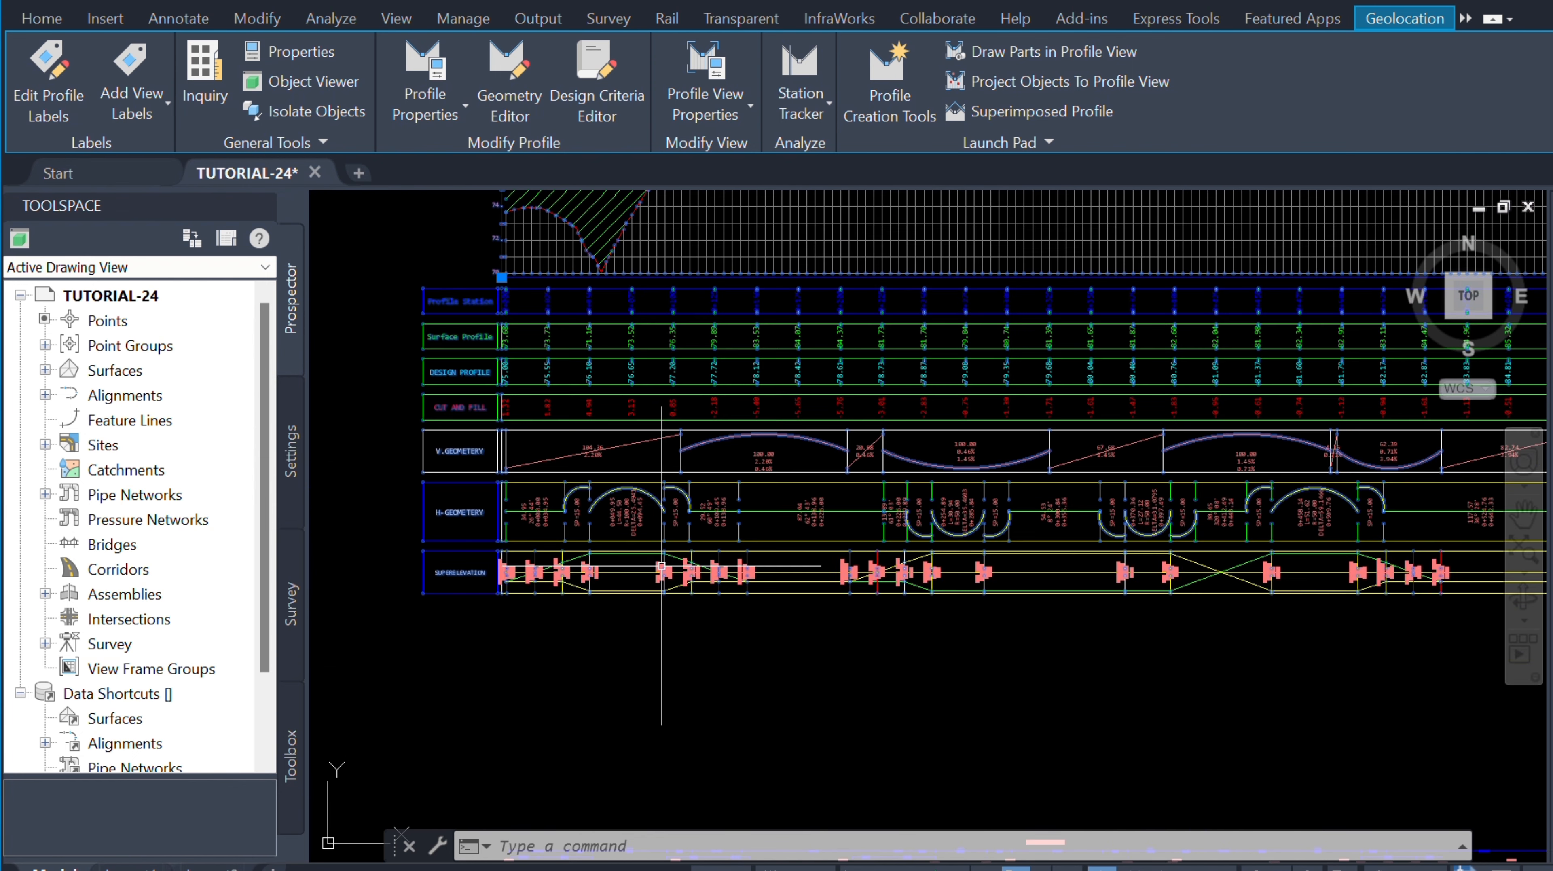
scroll(652, 592, down, 3)
scroll(817, 580, up, 3)
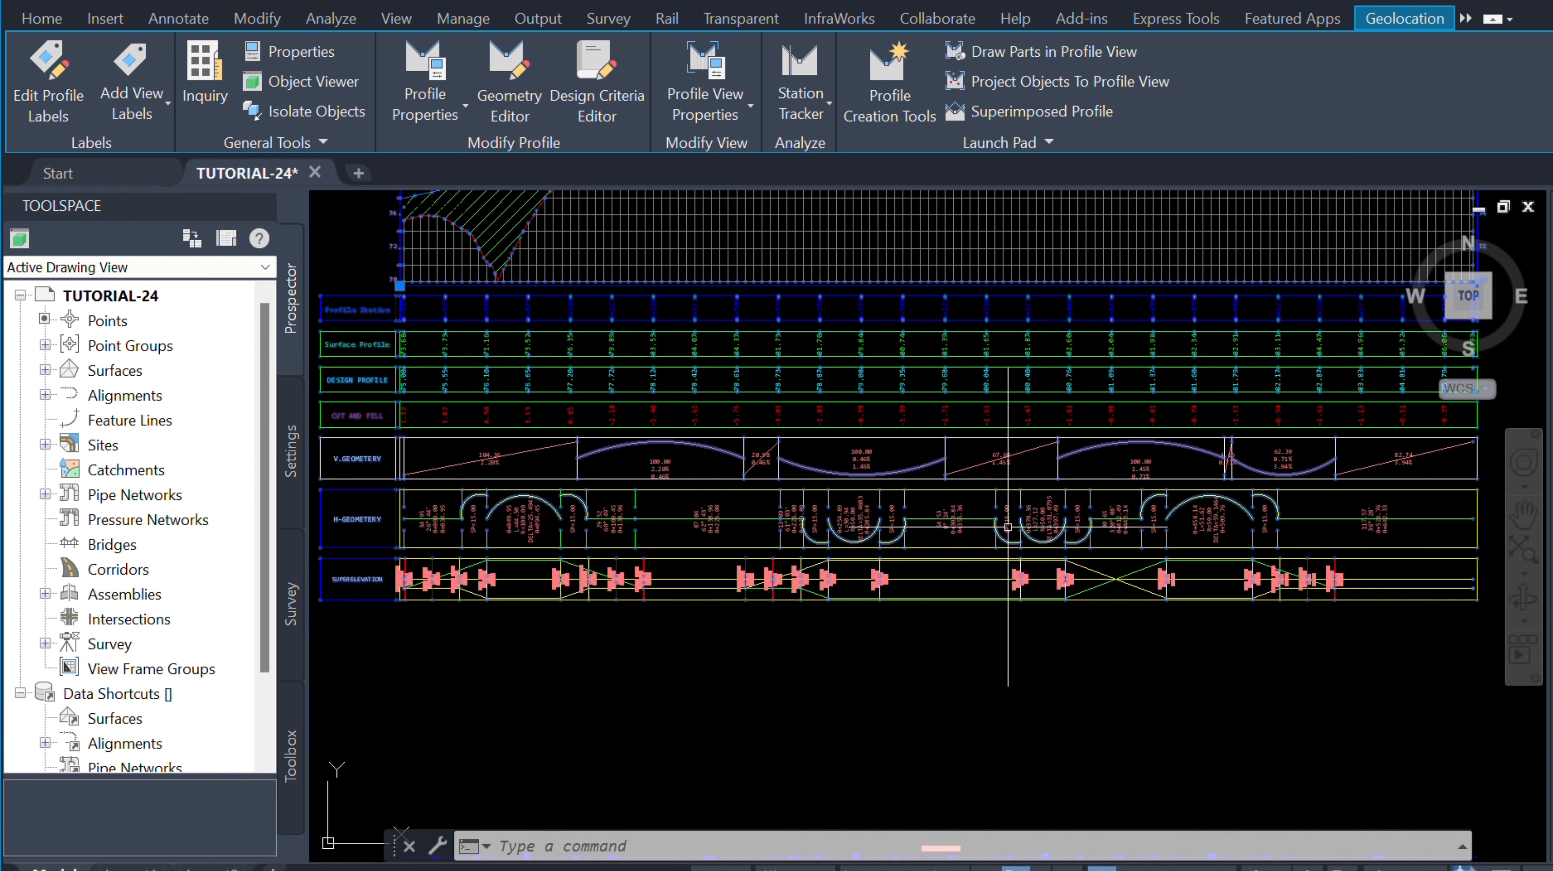
scroll(1008, 526, up, 2)
scroll(761, 652, up, 5)
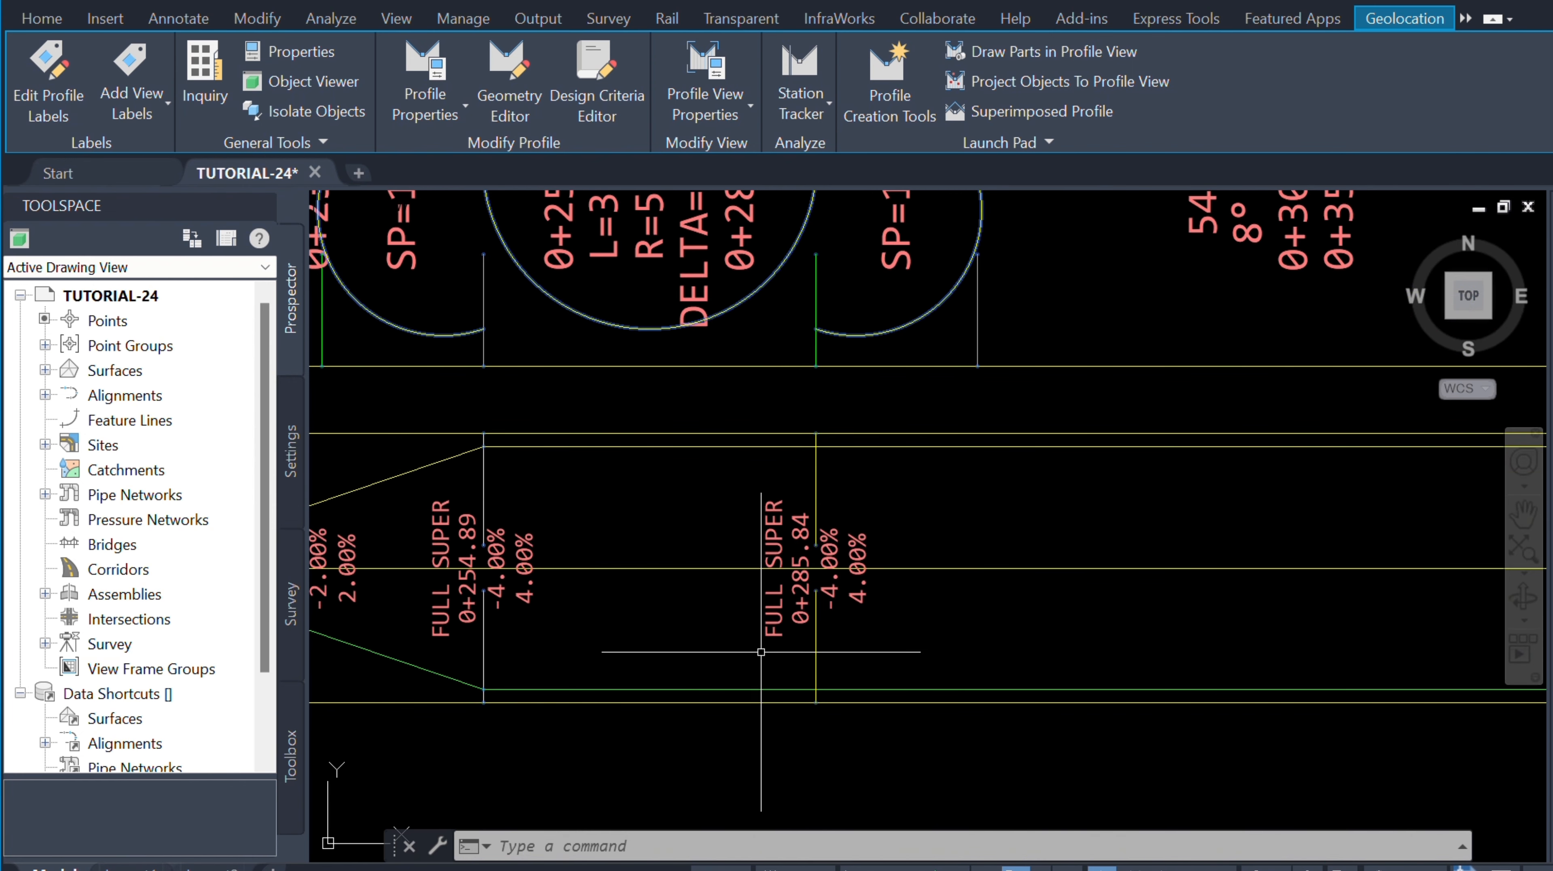
scroll(690, 547, down, 4)
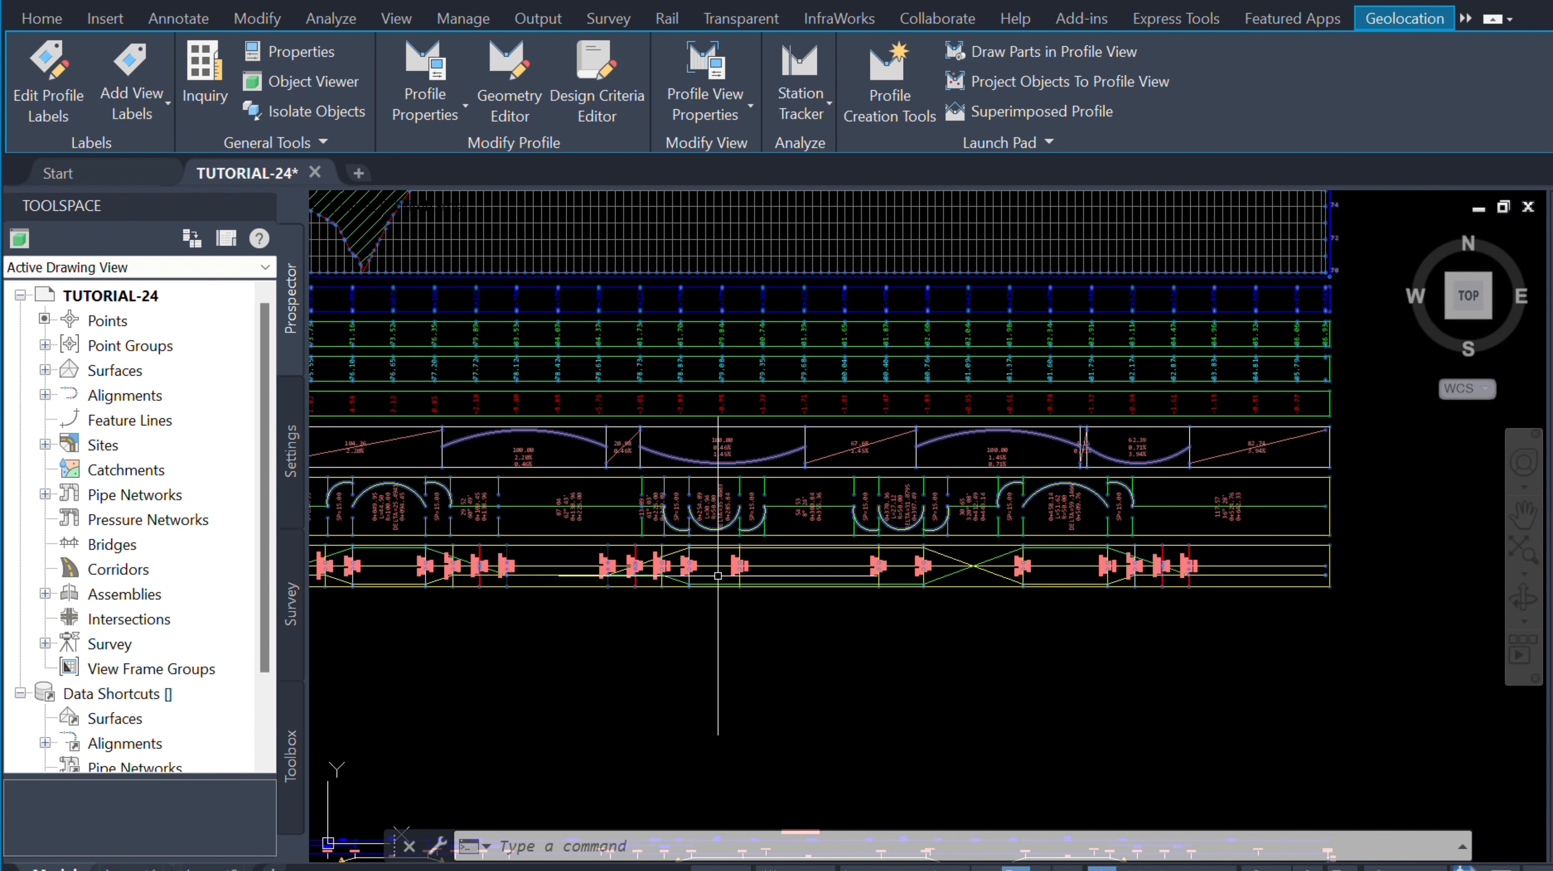
scroll(482, 586, up, 2)
scroll(702, 578, down, 2)
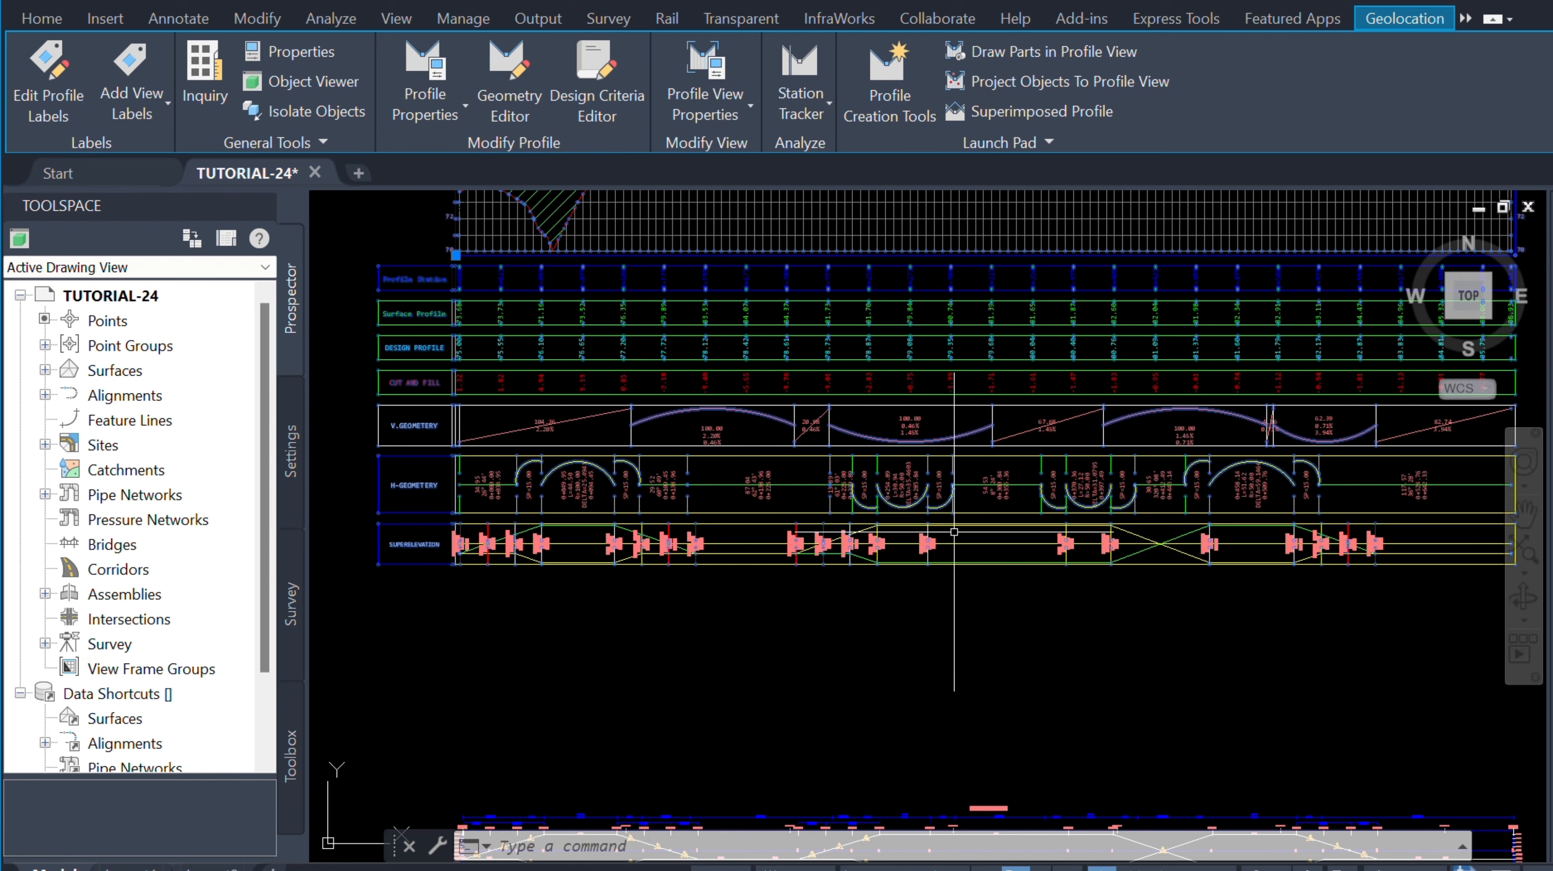